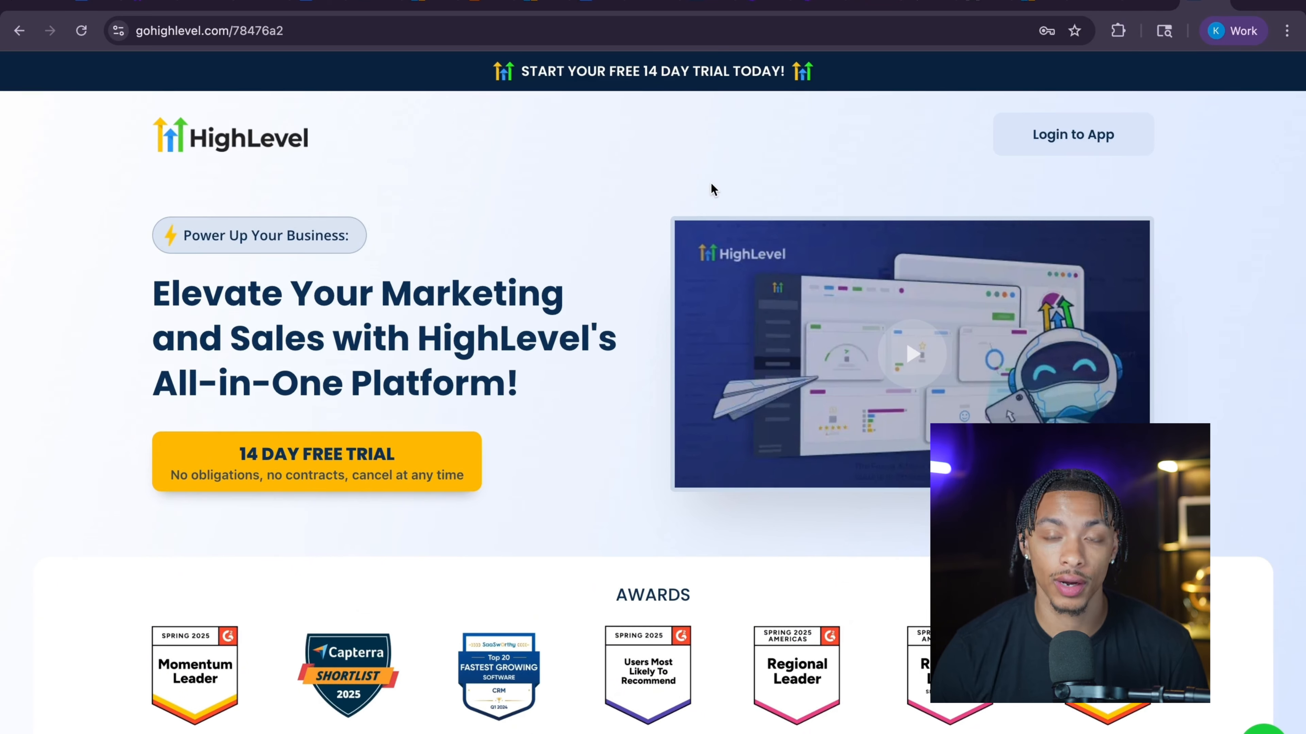
Look through the HighLevel landing page, from the free trial offer down to the Building The Digital Marketing Engine section.
scroll(710, 182, down, 2)
scroll(707, 198, down, 1)
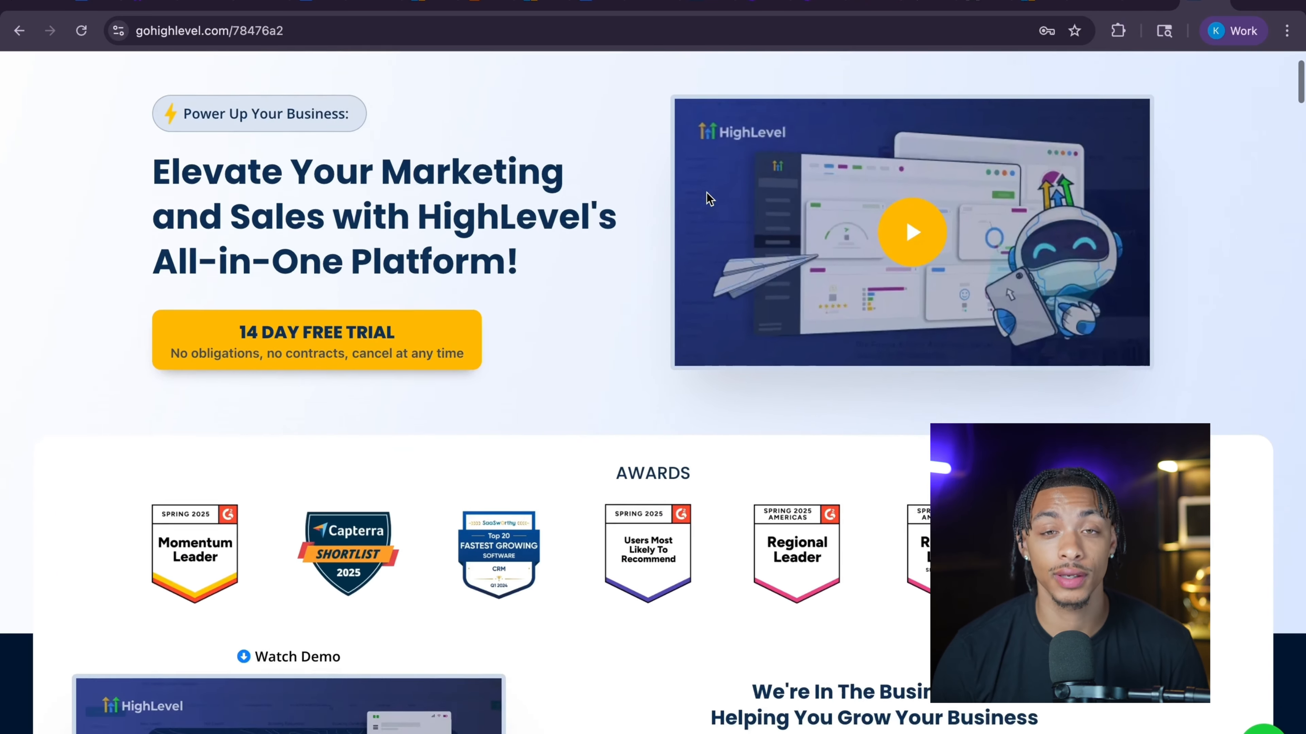
scroll(707, 198, up, 3)
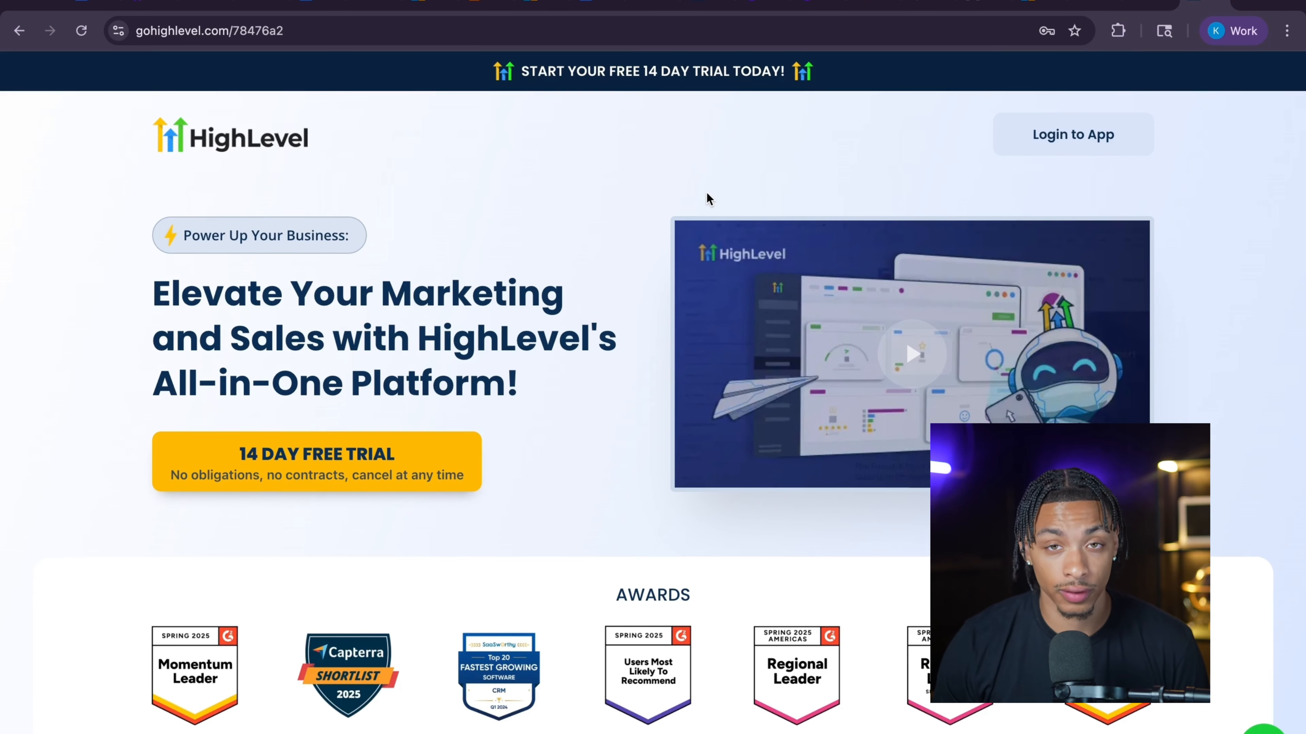
scroll(707, 193, down, 8)
scroll(707, 196, down, 10)
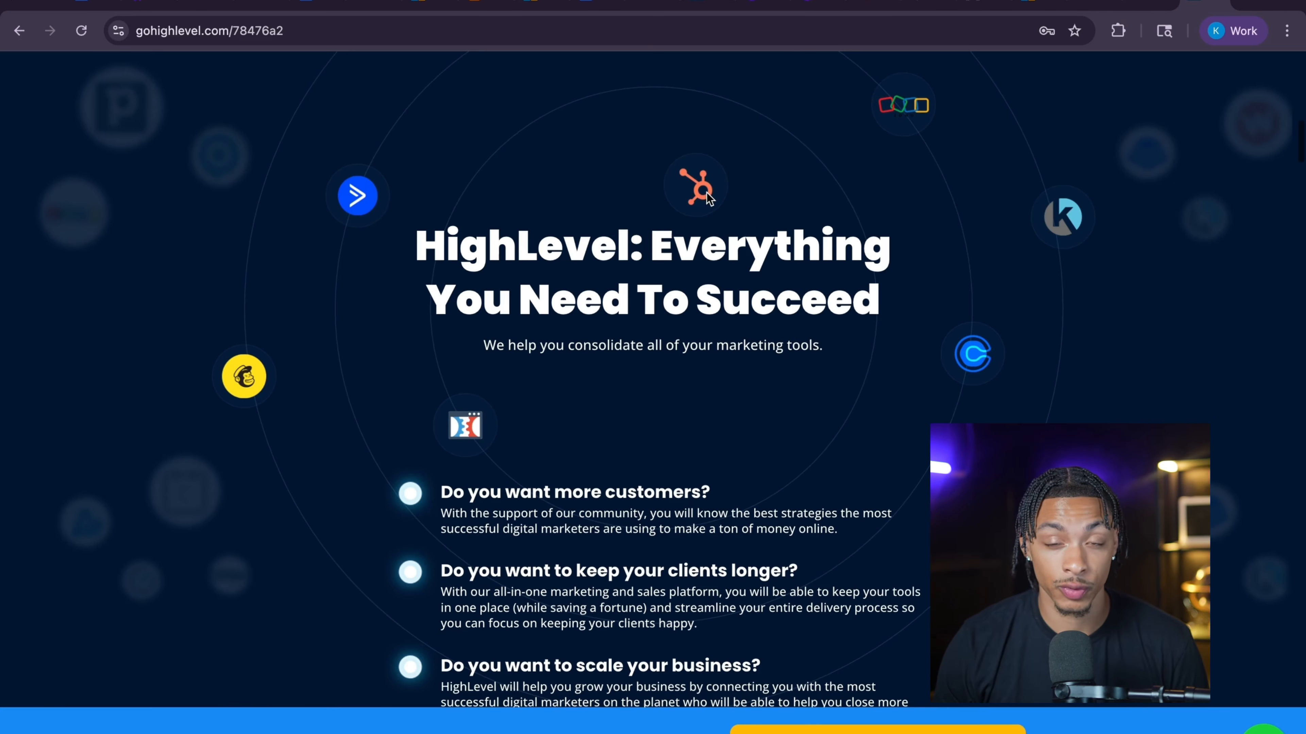
scroll(707, 195, up, 8)
scroll(707, 198, down, 10)
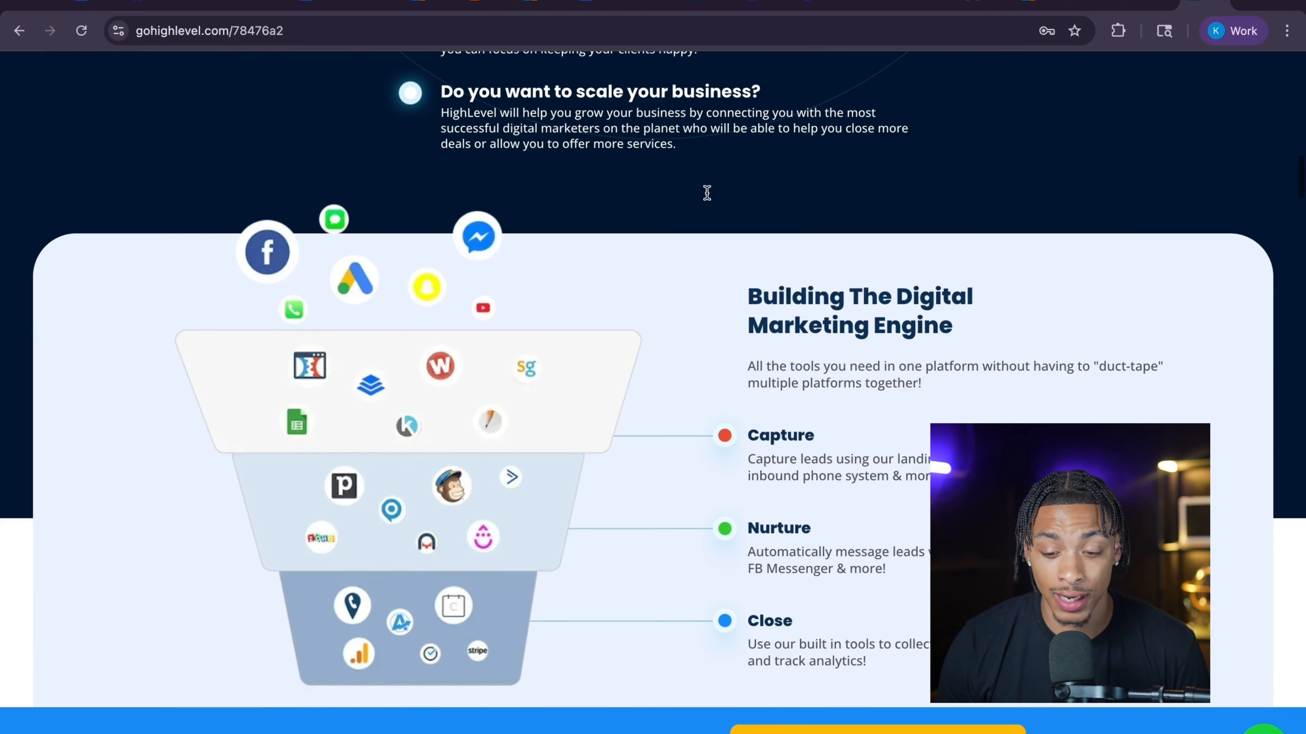
scroll(707, 197, up, 15)
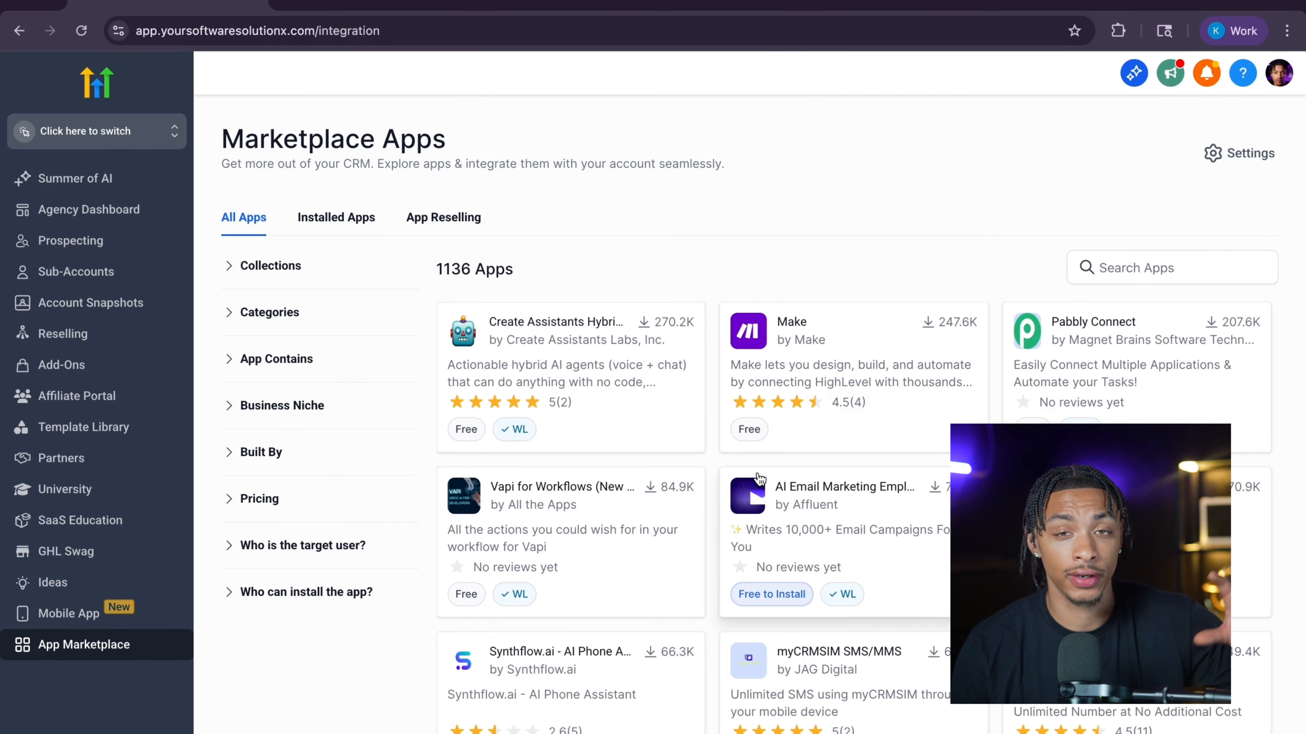
Browse the marketplace app listings, then expand the Categories filter and read through all its options.
scroll(759, 479, down, 3)
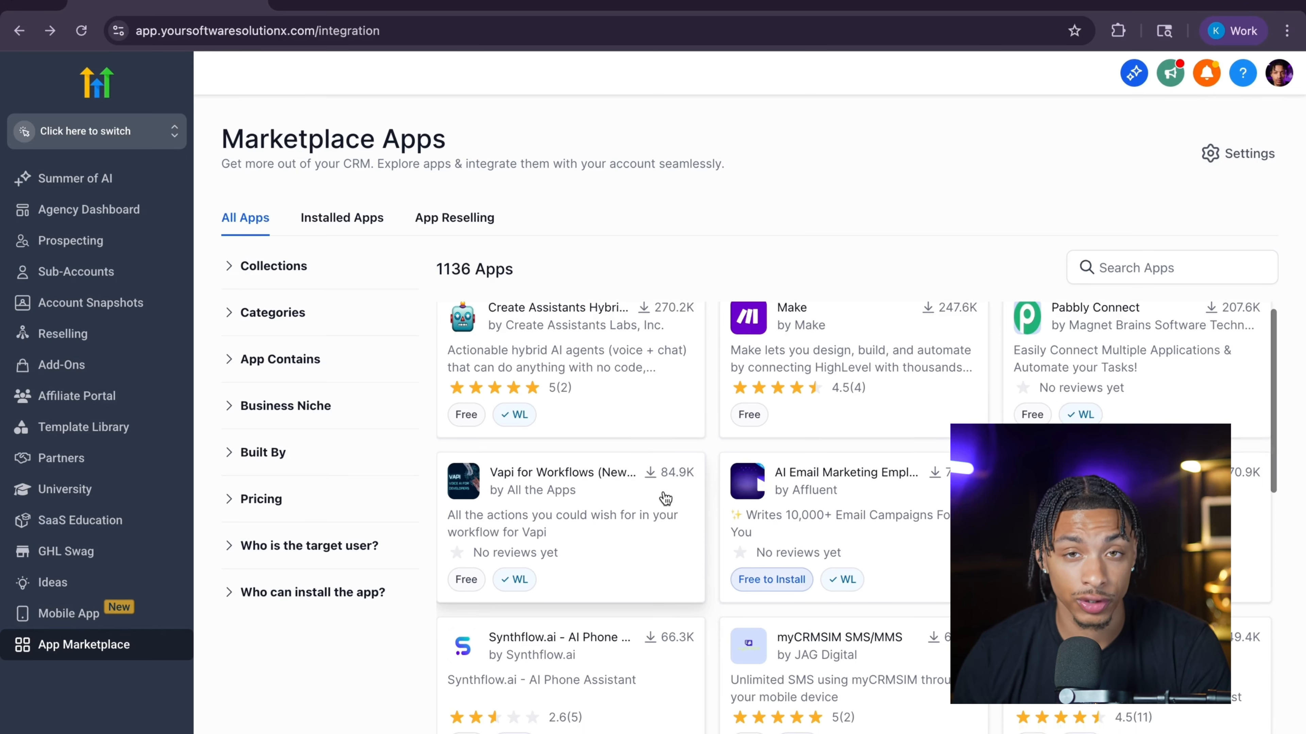
scroll(665, 498, down, 2)
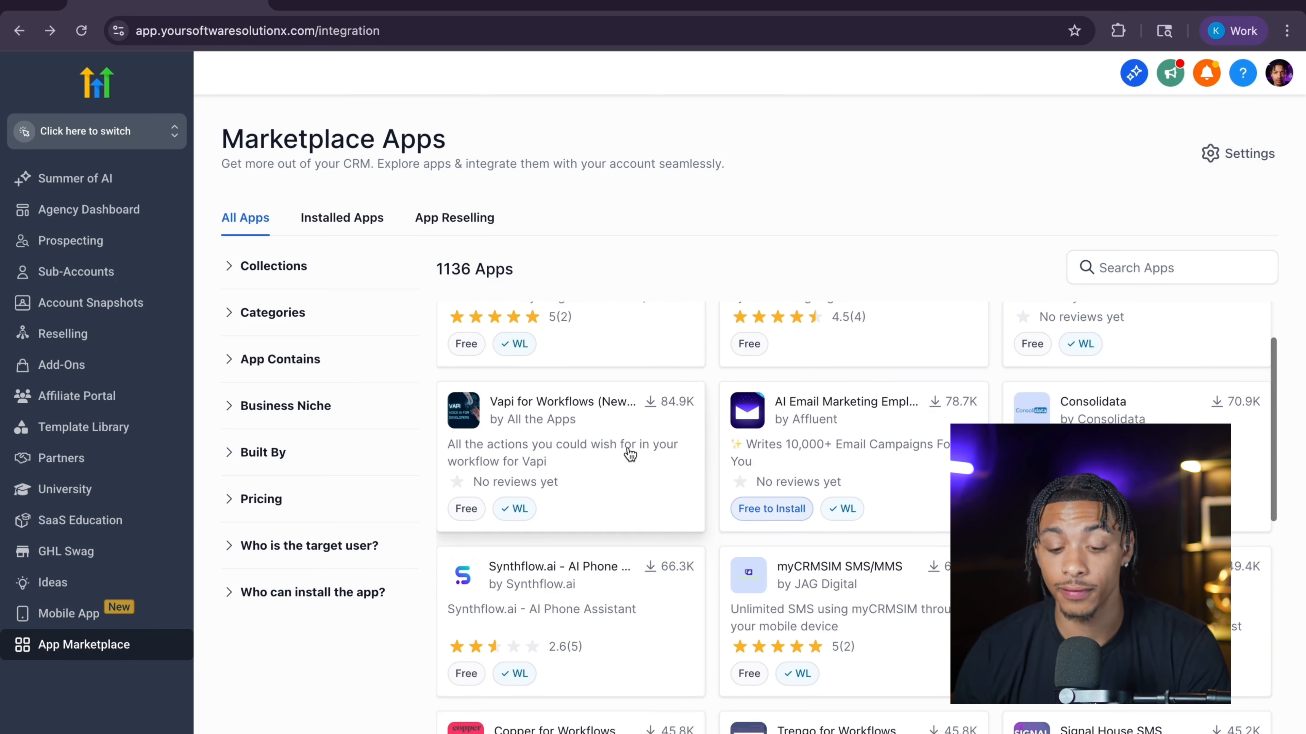
scroll(475, 362, up, 2)
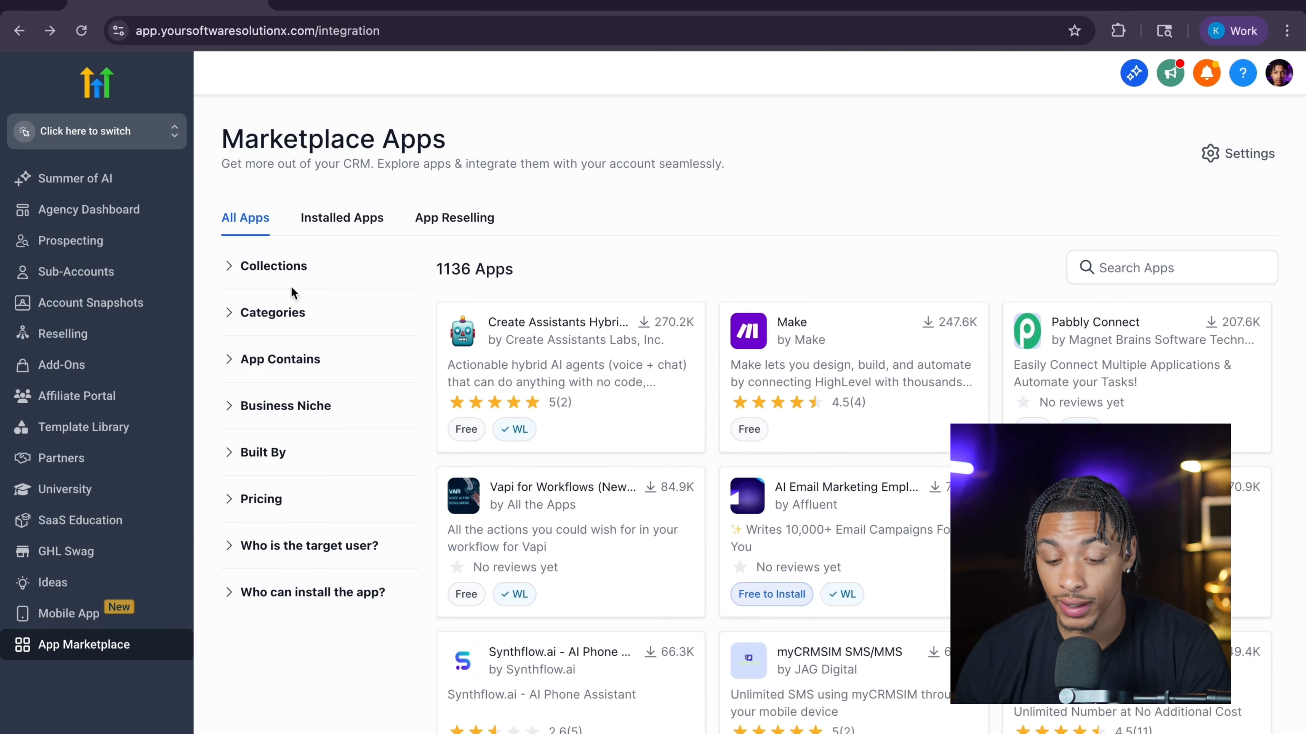
click(294, 312)
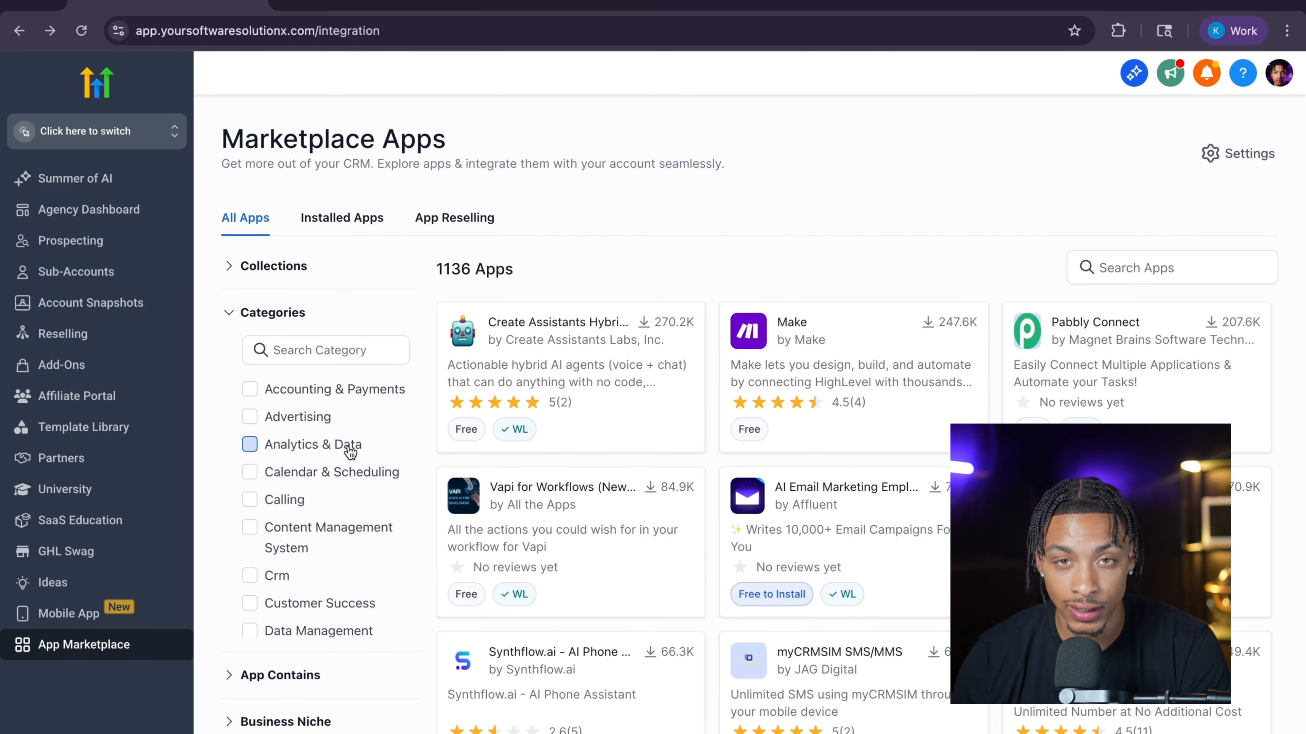
click(289, 349)
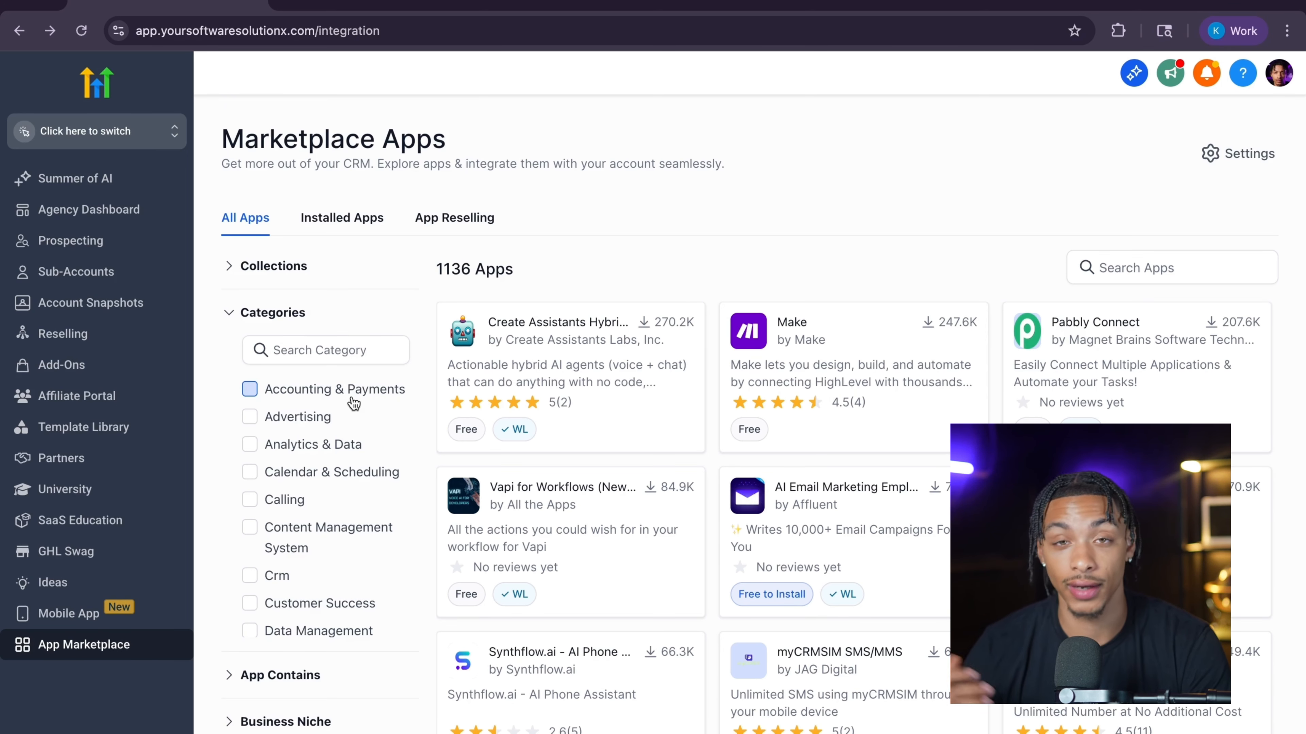
scroll(350, 432, down, 1)
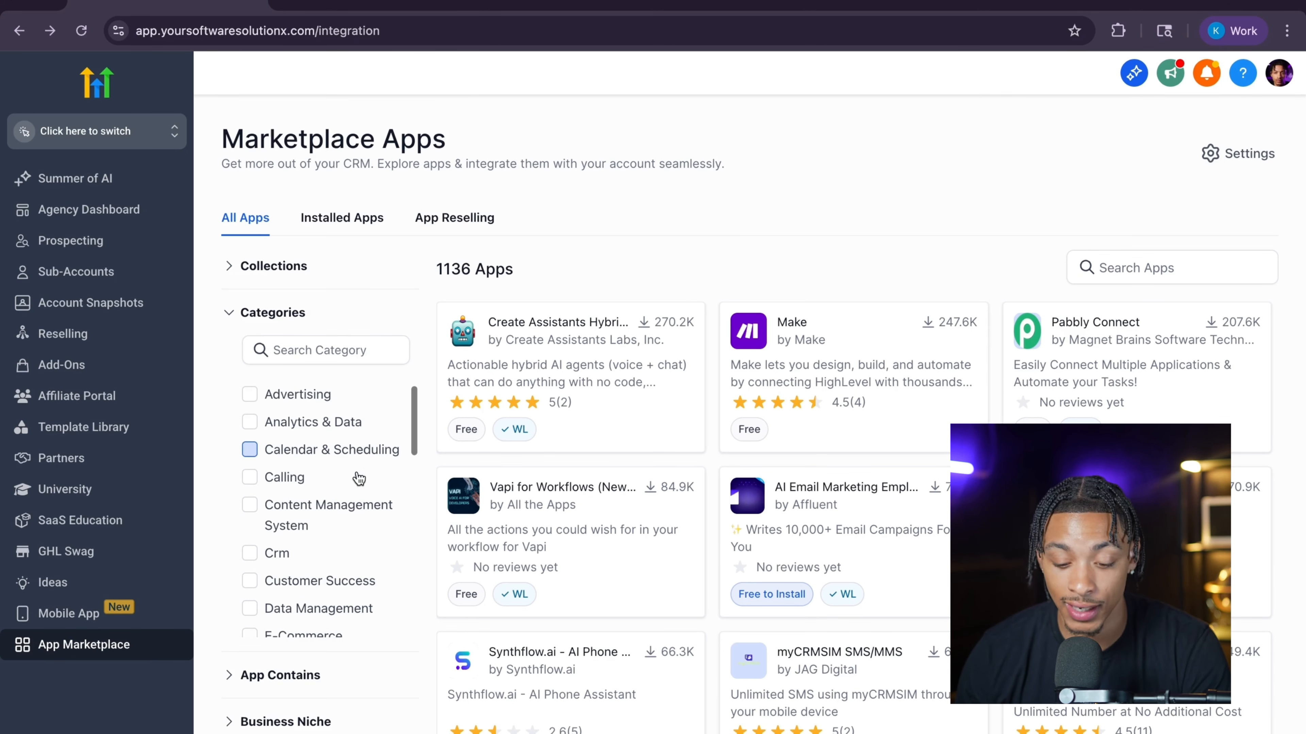
scroll(354, 468, up, 1)
scroll(340, 448, down, 2)
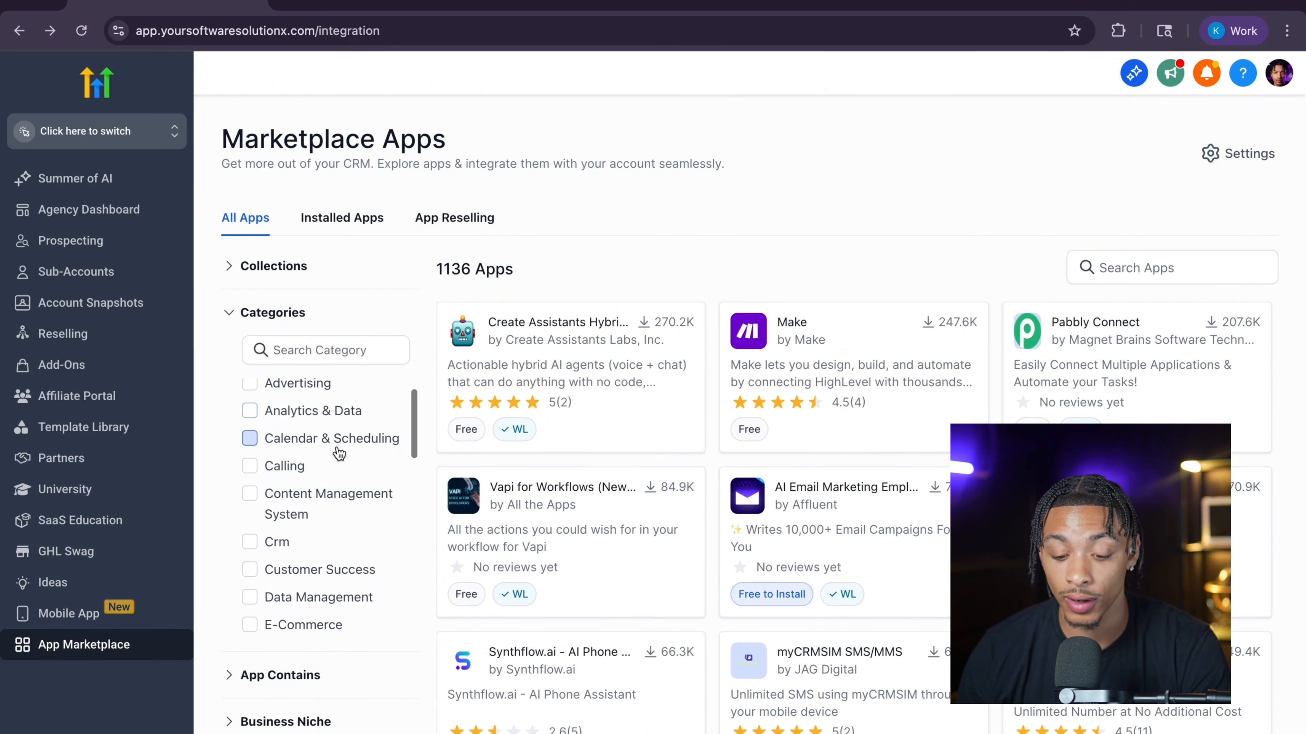
scroll(340, 447, down, 3)
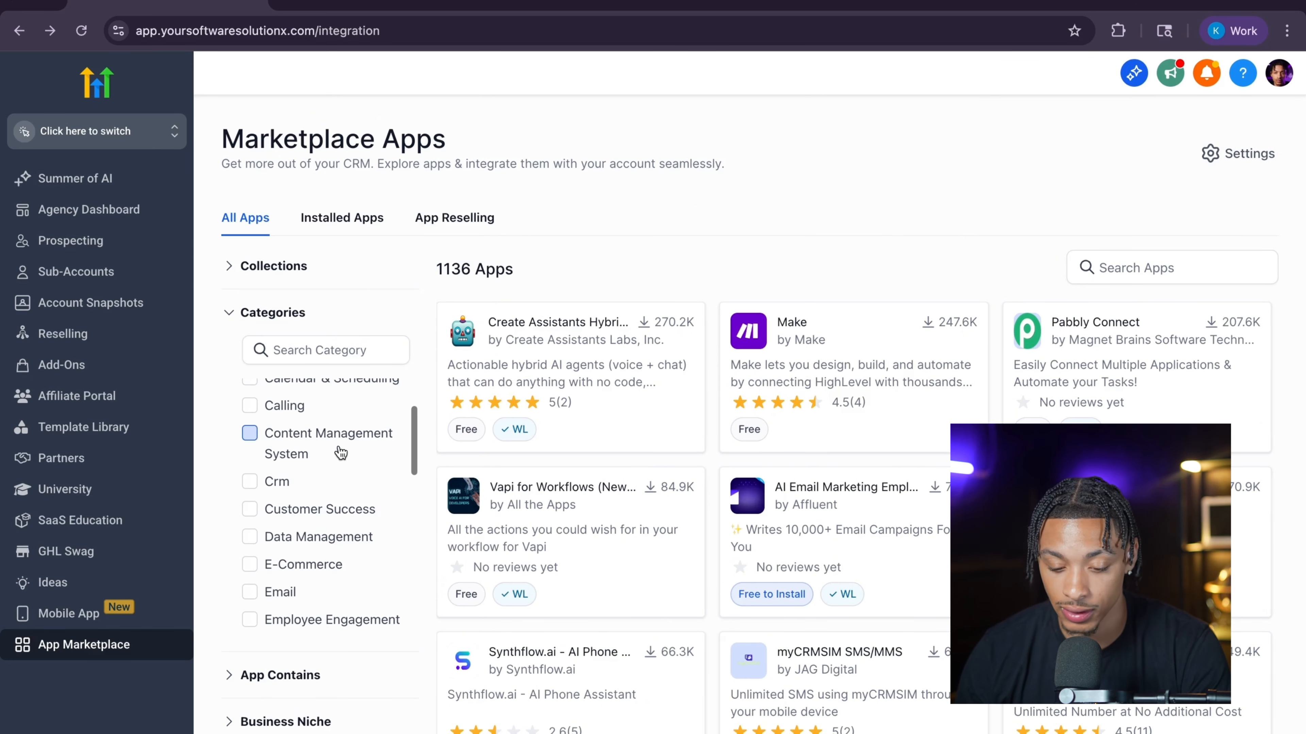
scroll(316, 453, down, 3)
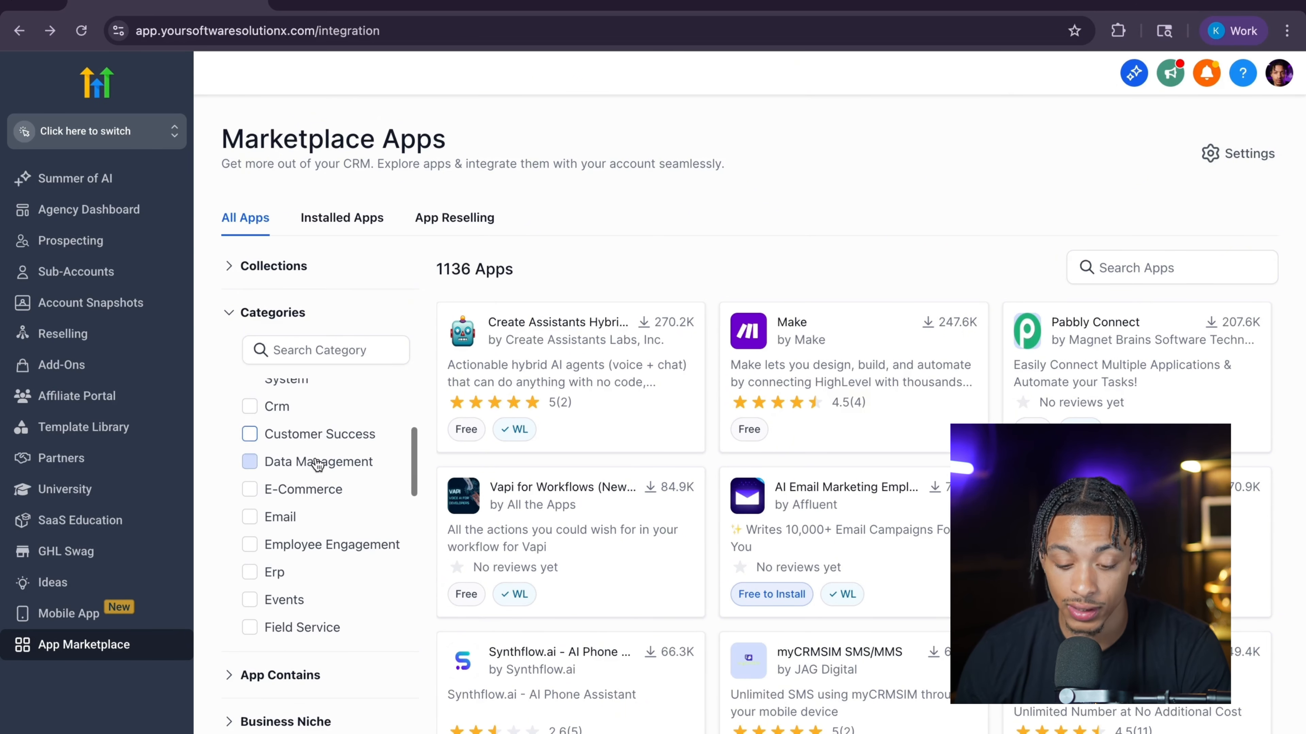
scroll(314, 458, down, 2)
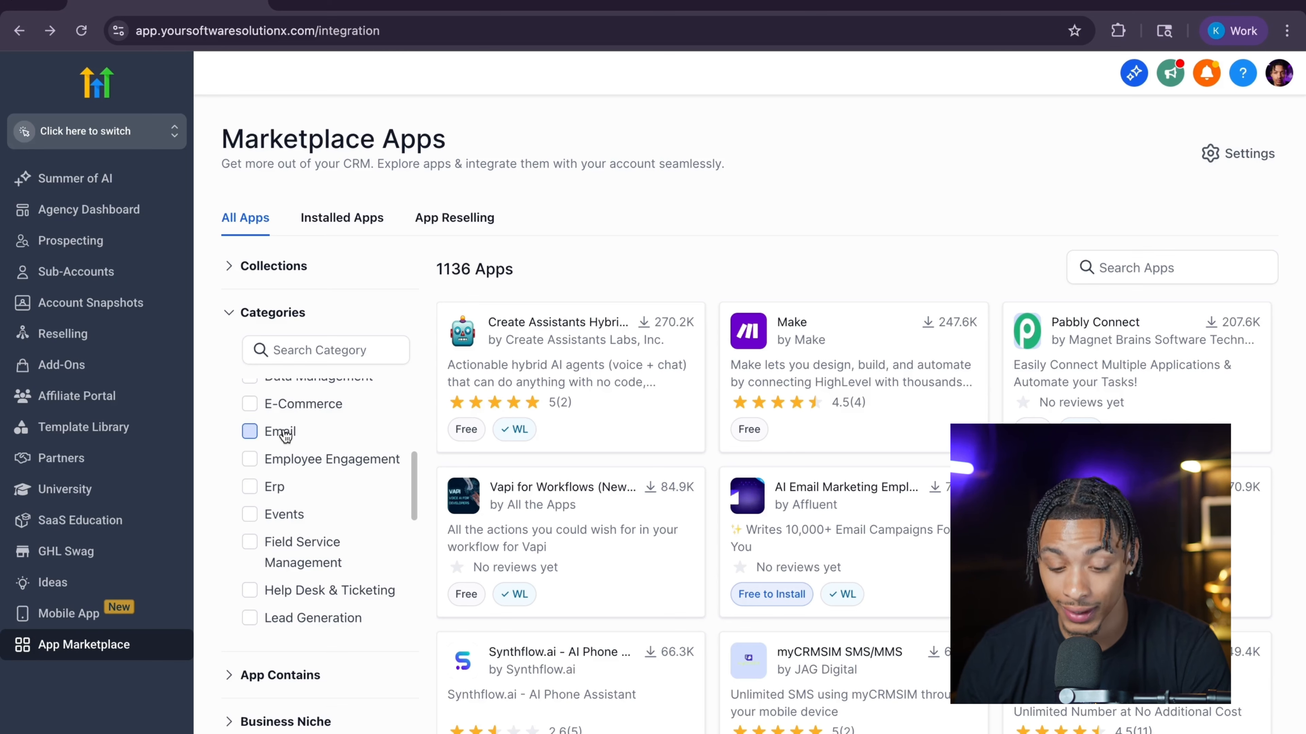
scroll(323, 466, down, 2)
scroll(322, 466, down, 5)
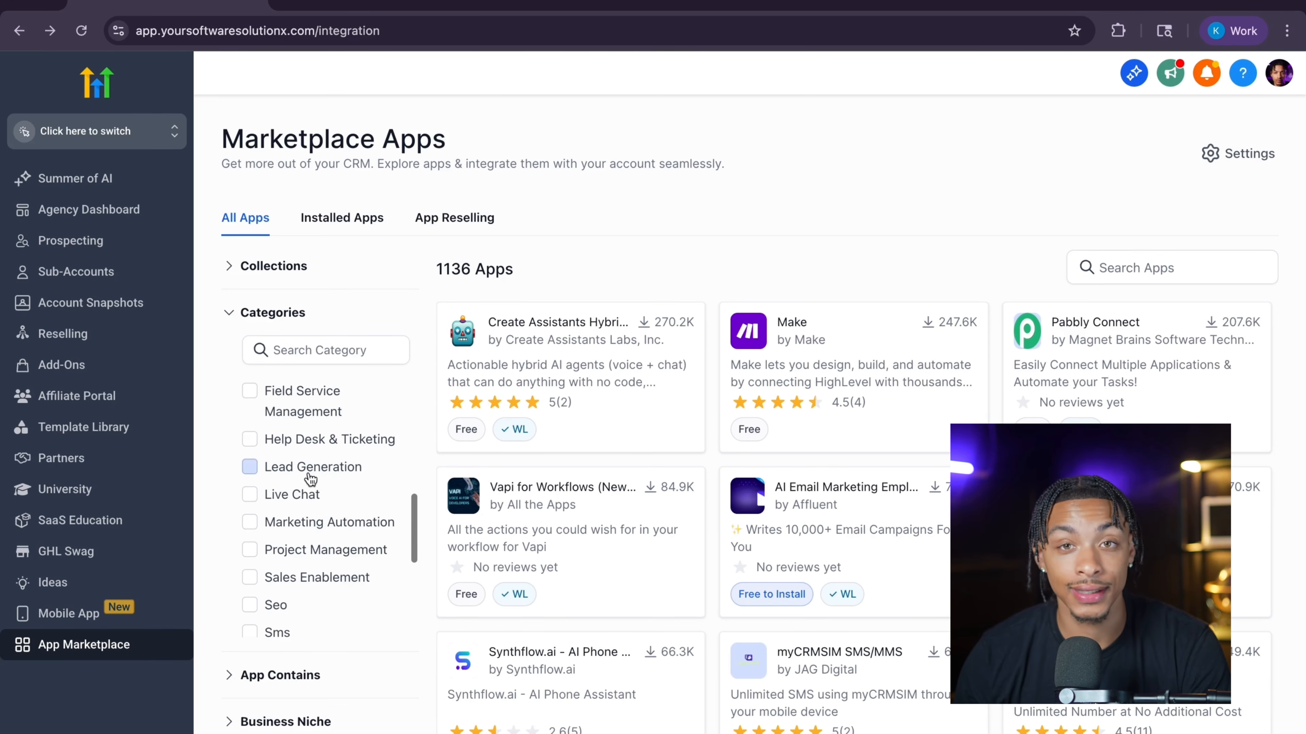
scroll(304, 419, down, 3)
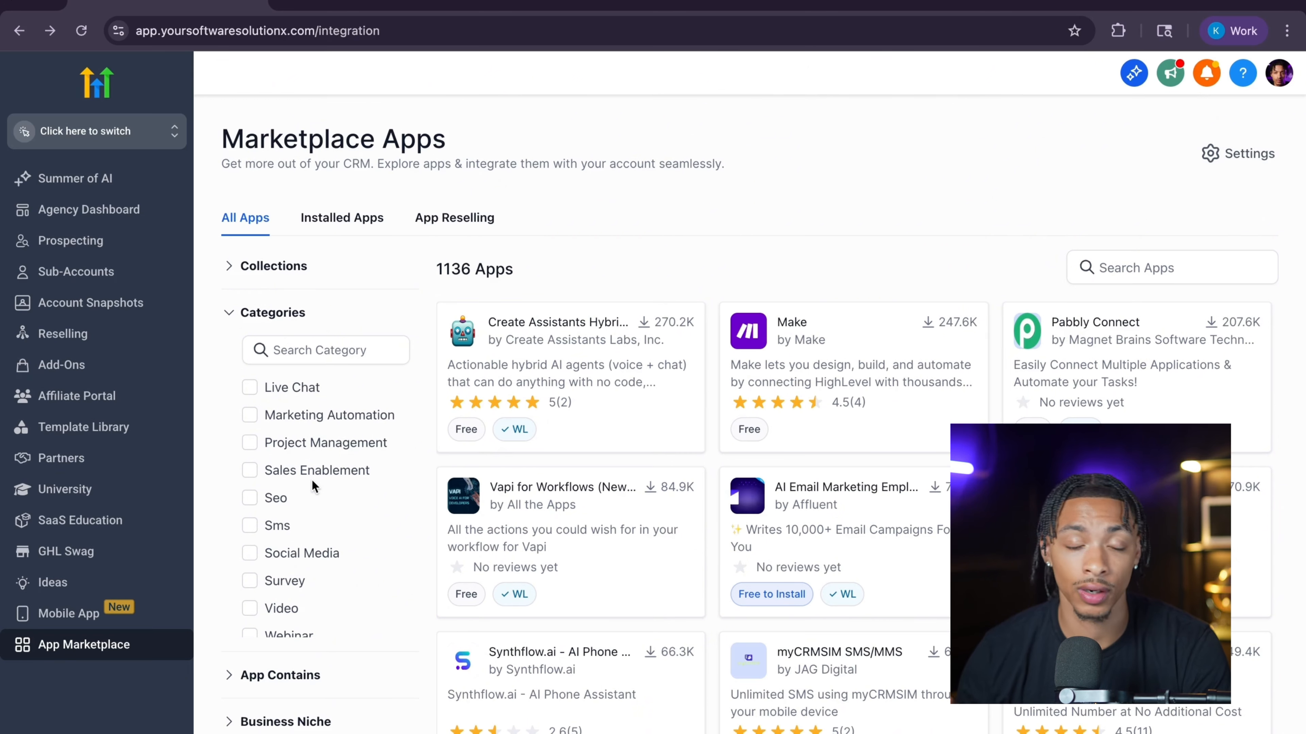
scroll(311, 479, down, 4)
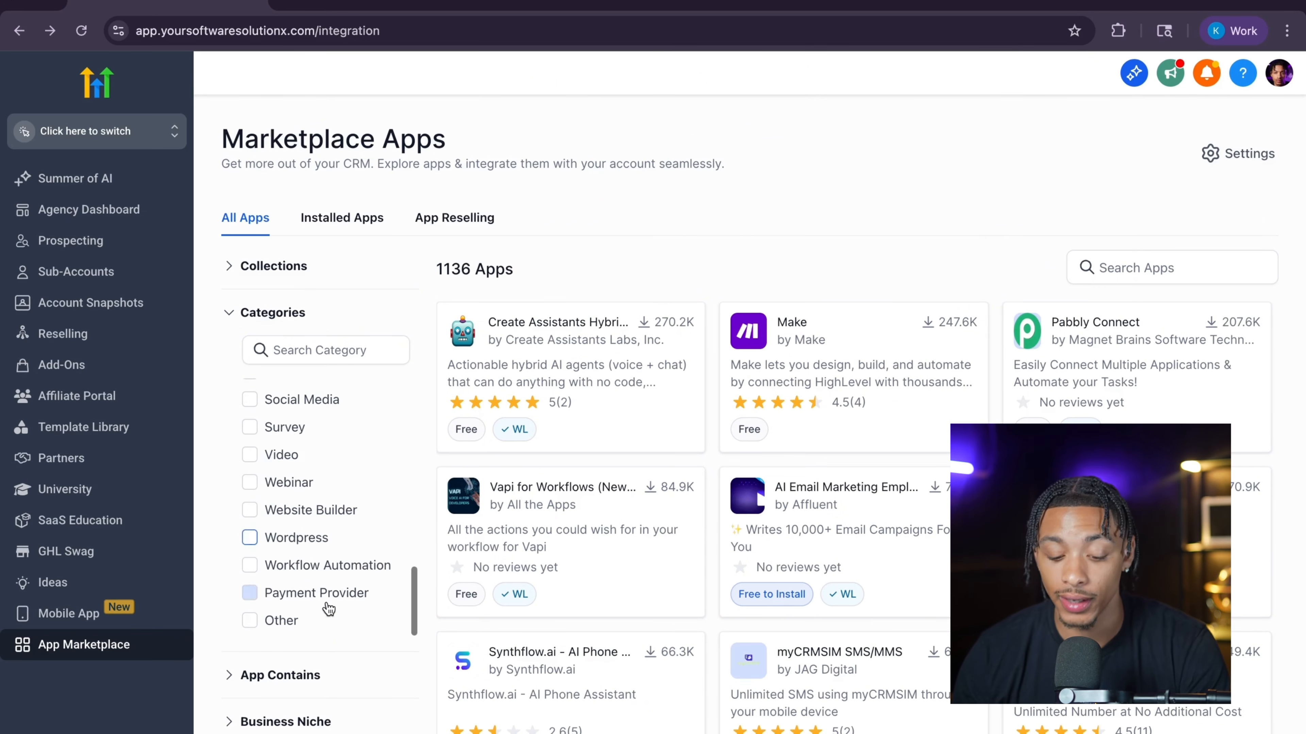
Expand the Business Niche filter of the marketplace and review the listed niches.
click(316, 697)
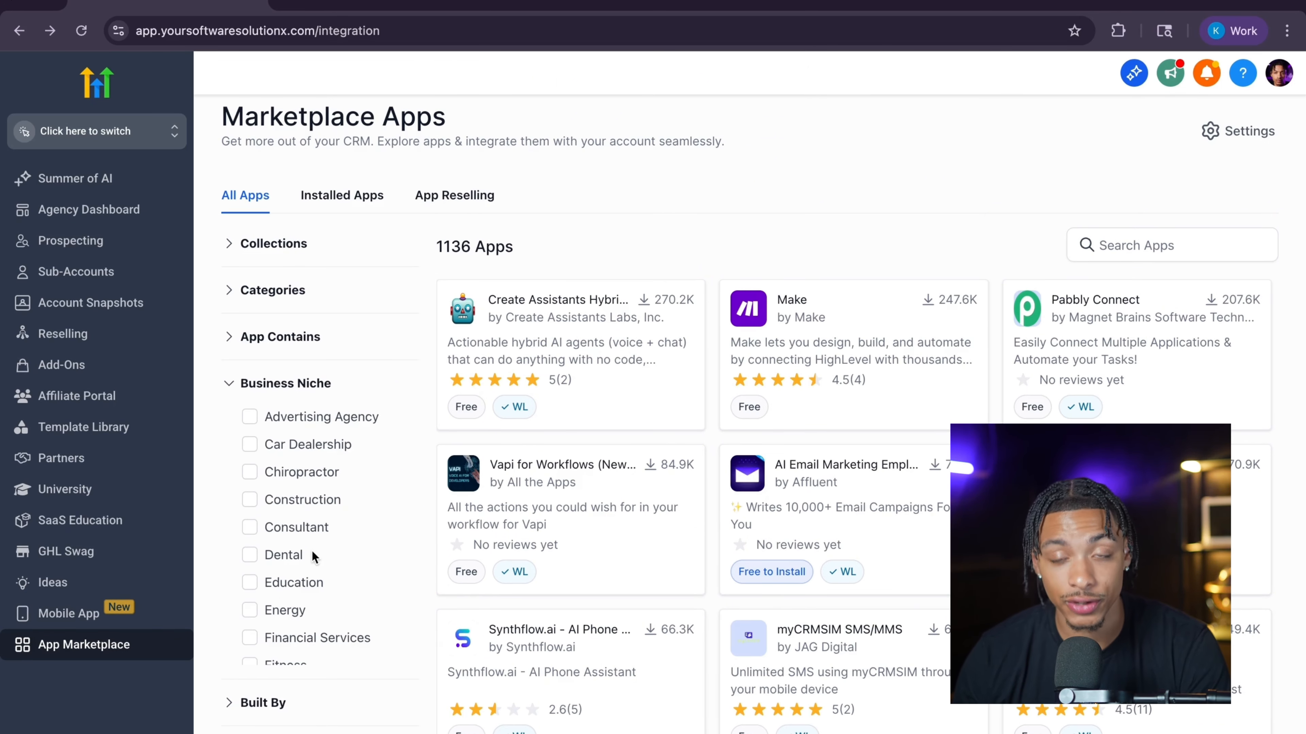
scroll(308, 515, down, 3)
scroll(307, 479, down, 8)
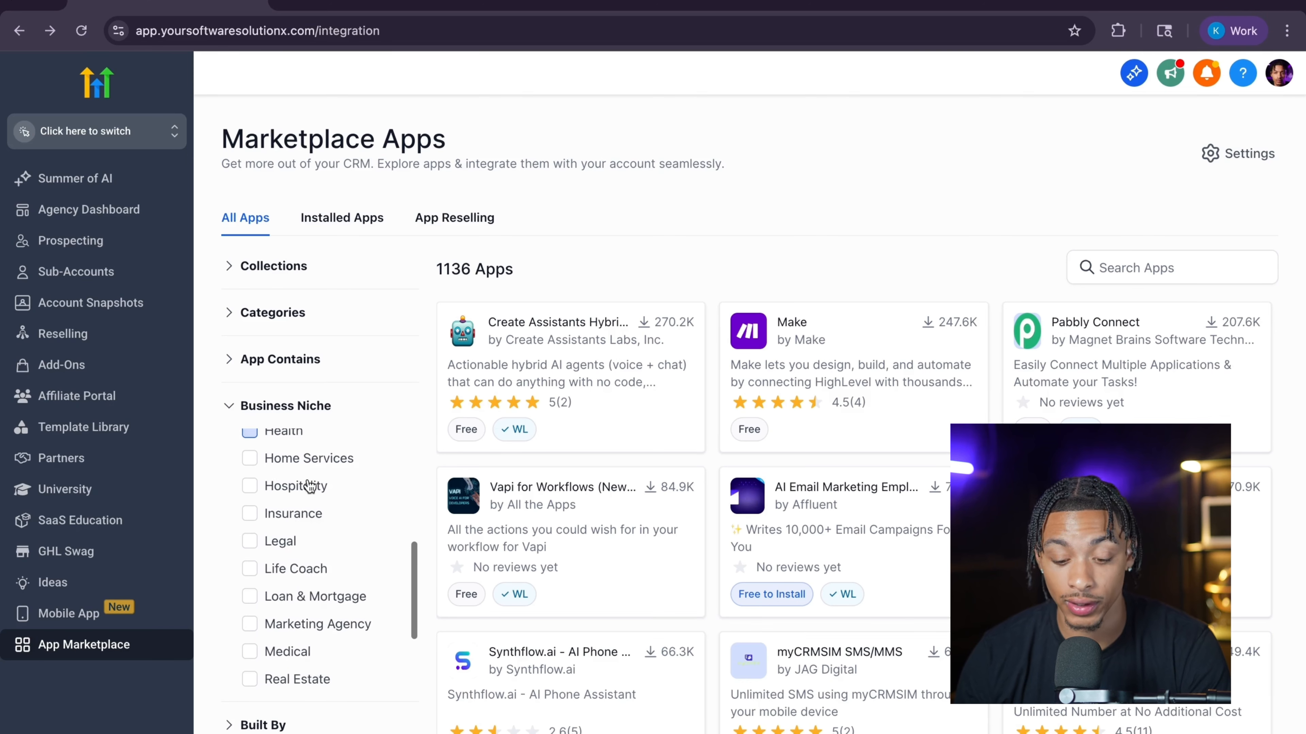
scroll(309, 488, down, 1)
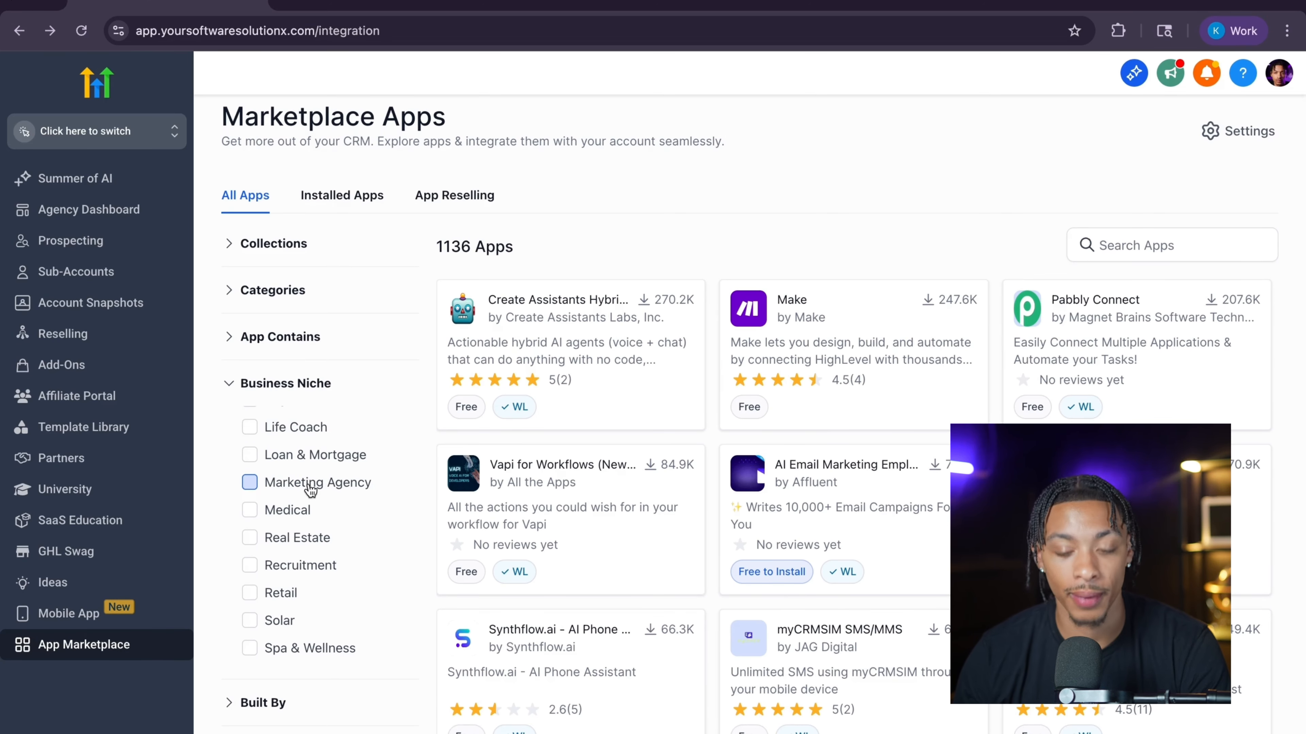
scroll(304, 549, up, 10)
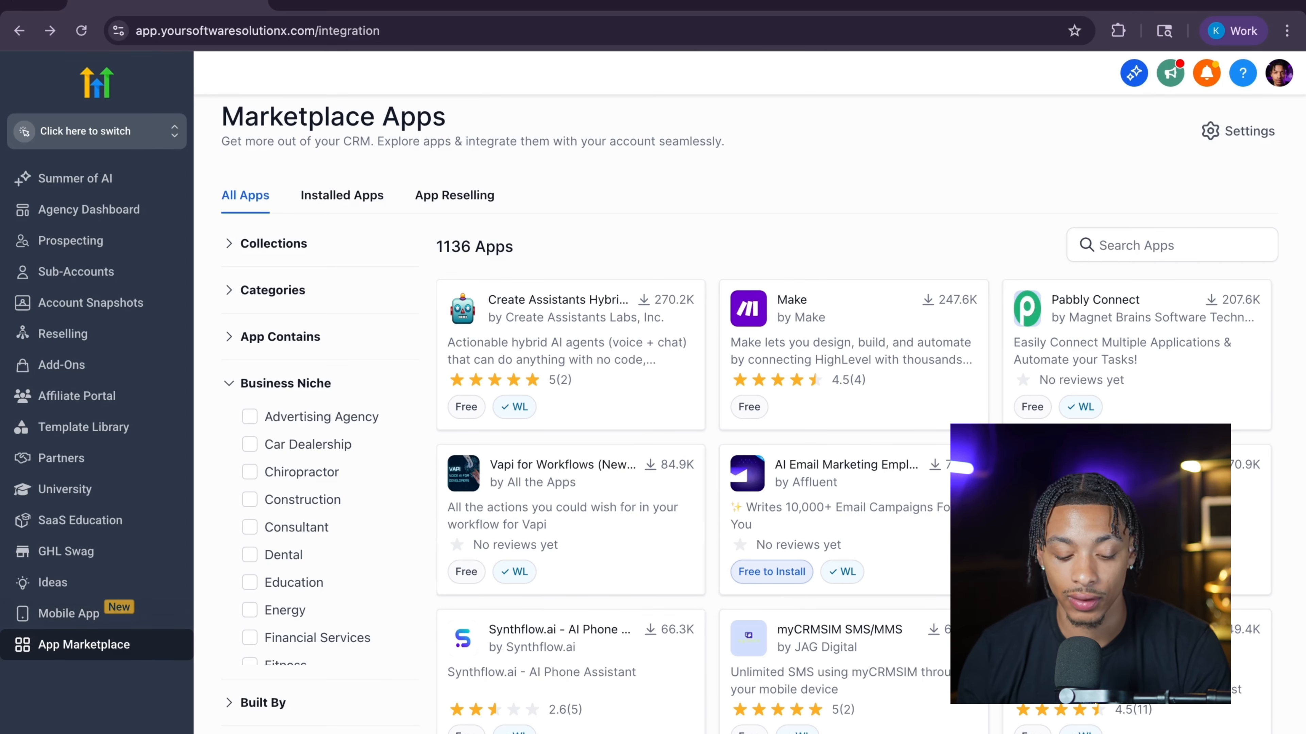
Open the agency's company settings and show the whitelabel options.
click(56, 733)
click(121, 296)
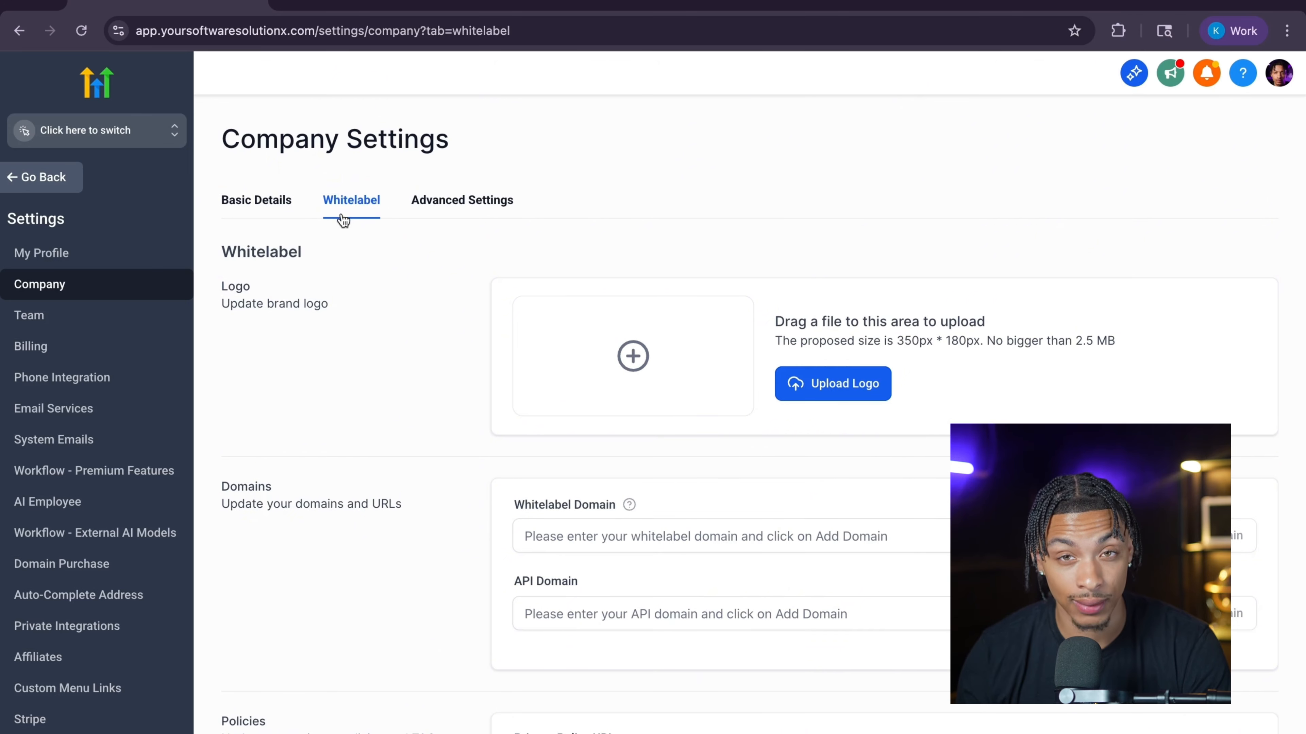
scroll(582, 246, down, 1)
scroll(583, 247, up, 1)
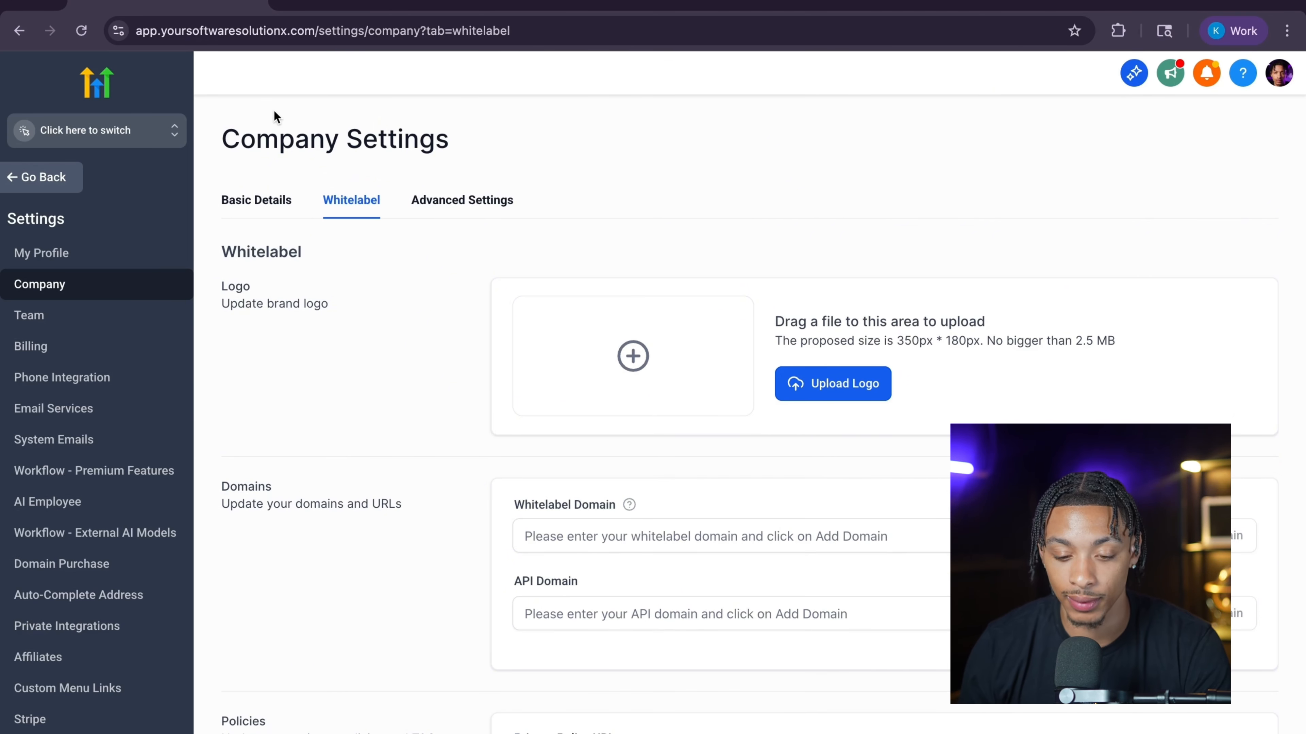
Switch to the Canva logo design, apply the ThynkTech template to page 1 and the Venture template to page 2, adding a page after each.
click(290, 5)
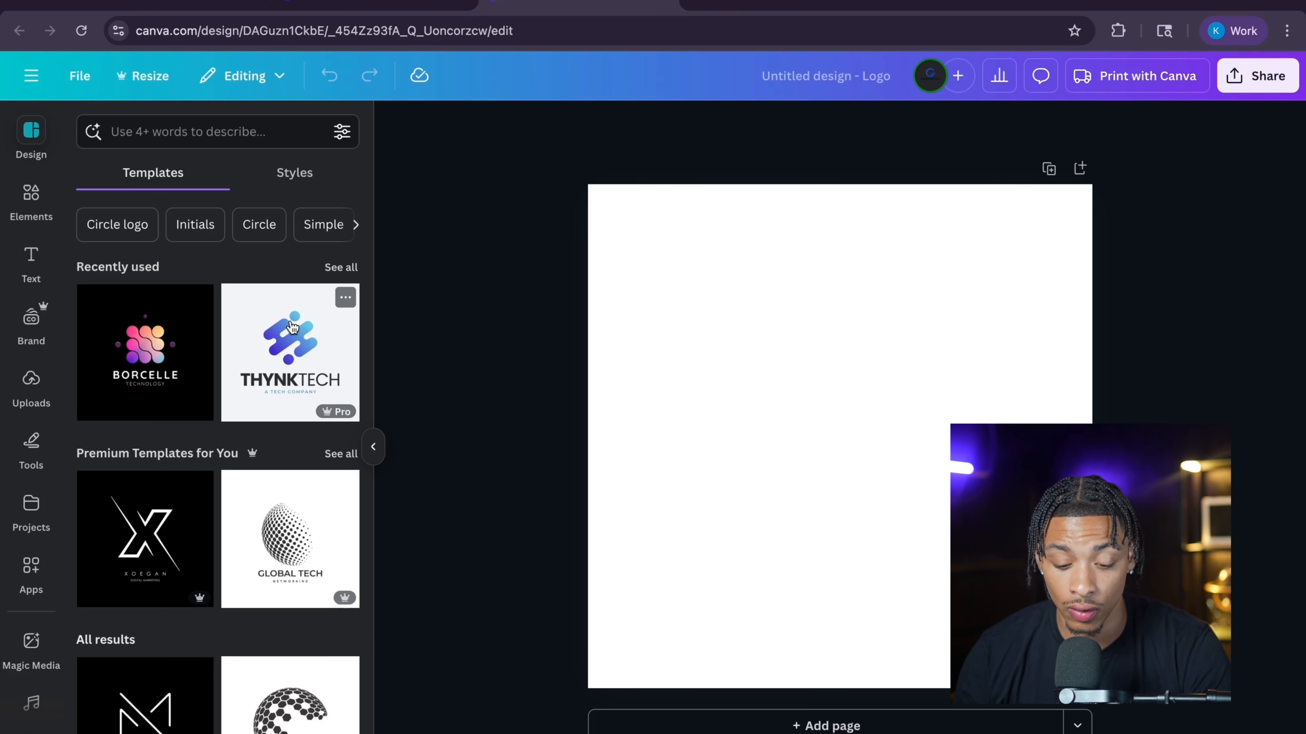
click(305, 330)
click(735, 722)
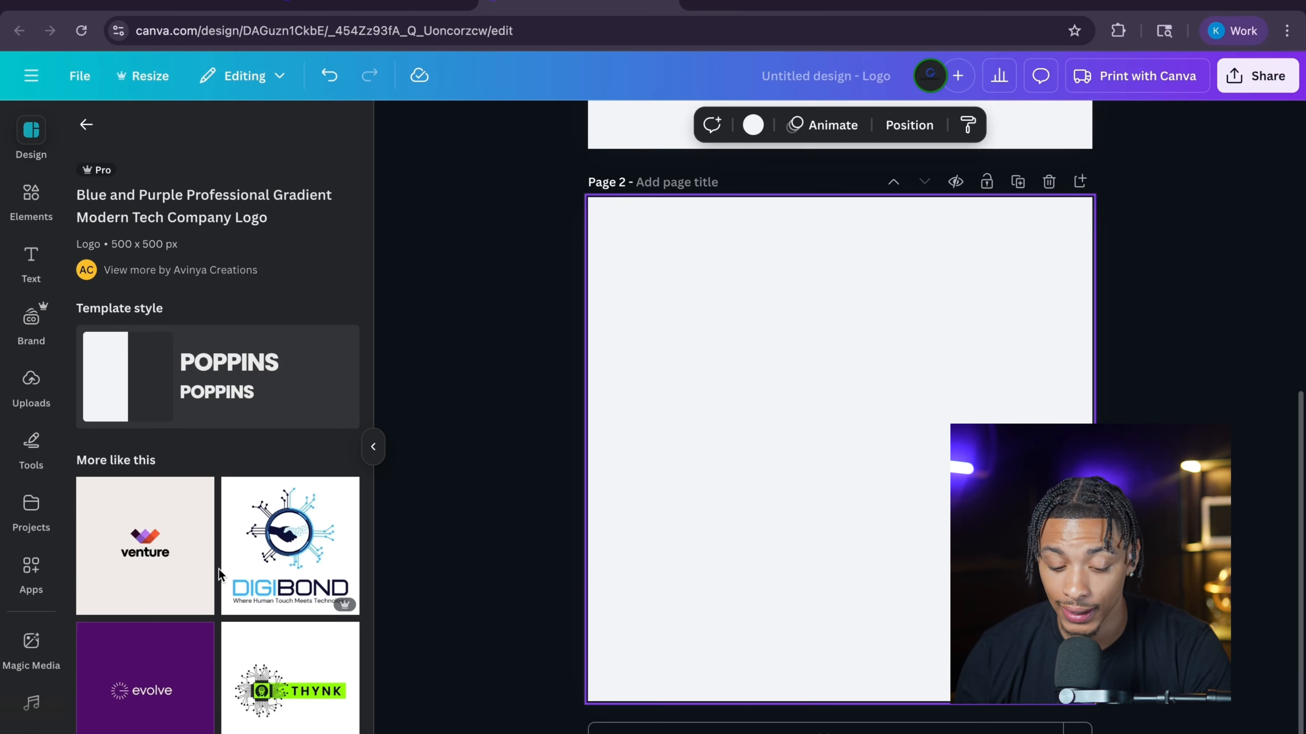
click(161, 544)
click(705, 724)
Find the Blue Black and Grey Tech Business Logo template (SmartronTech) and apply it to page 3.
scroll(242, 682, down, 2)
scroll(242, 681, down, 10)
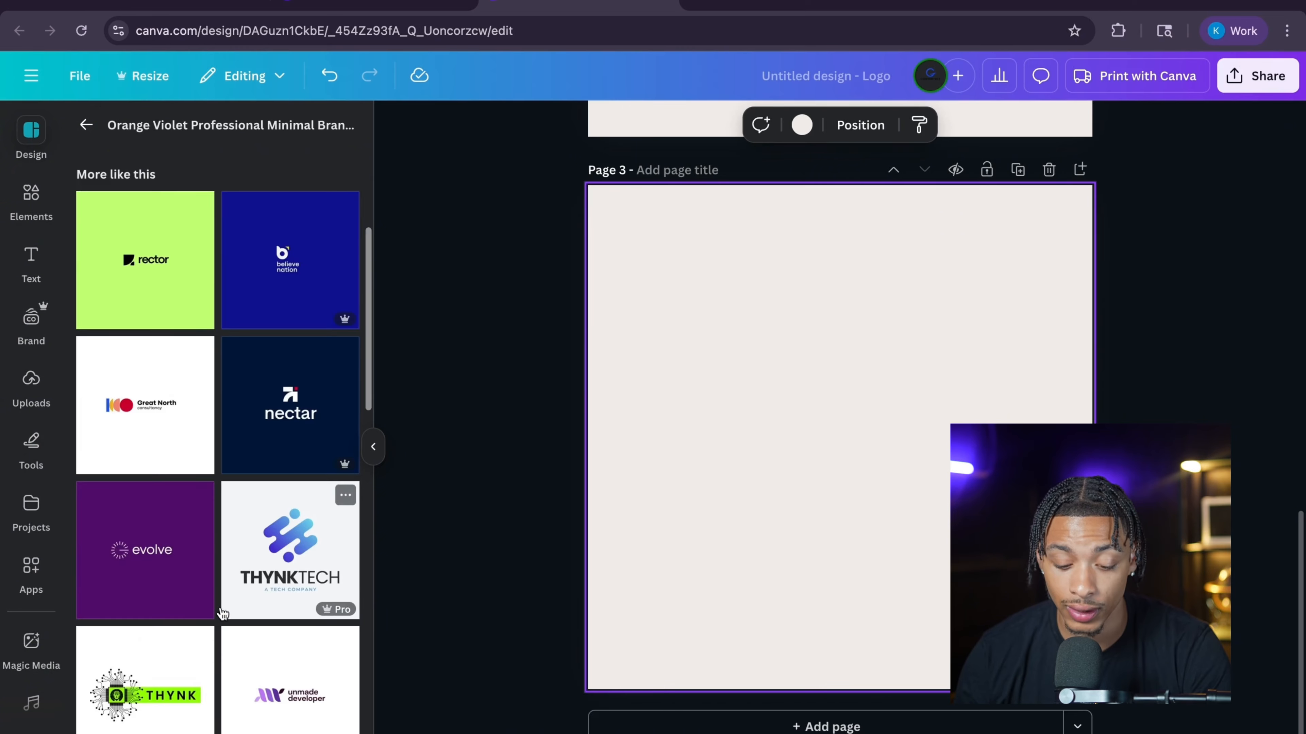
scroll(225, 575, down, 3)
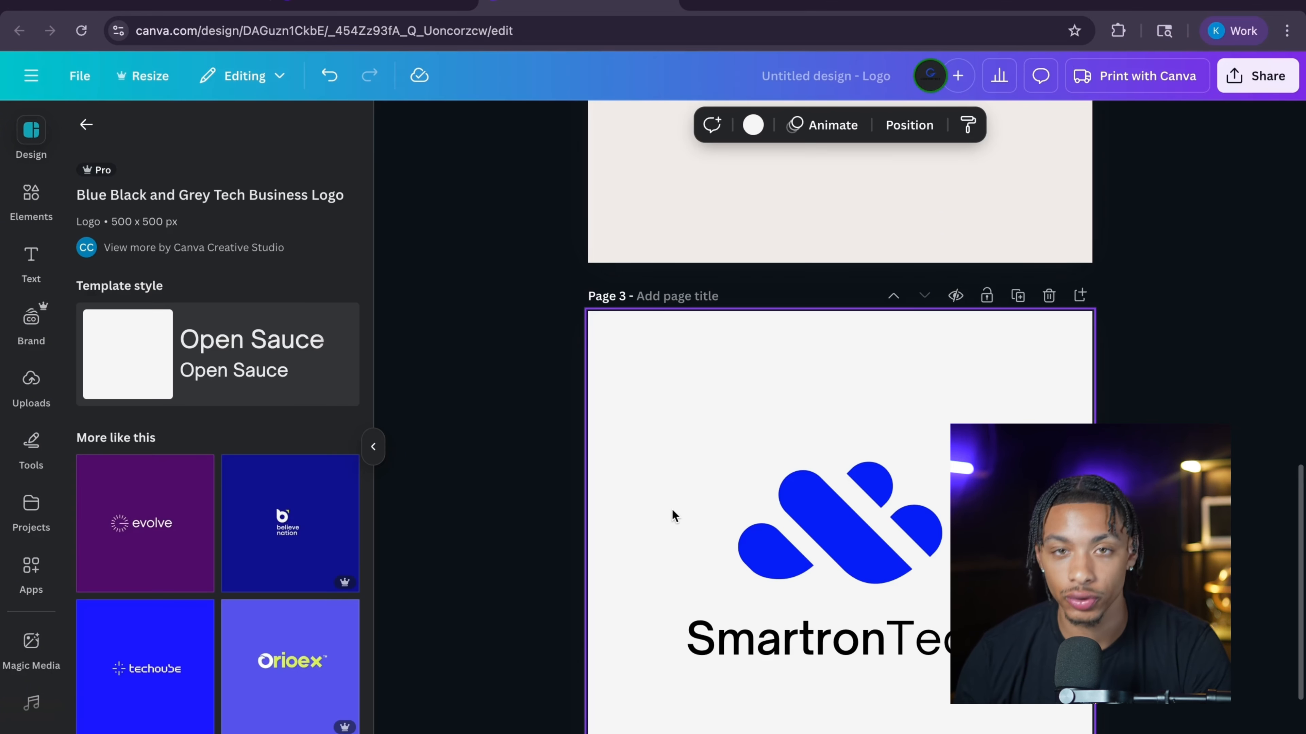
scroll(675, 517, down, 1)
scroll(674, 517, up, 1)
scroll(674, 516, up, 3)
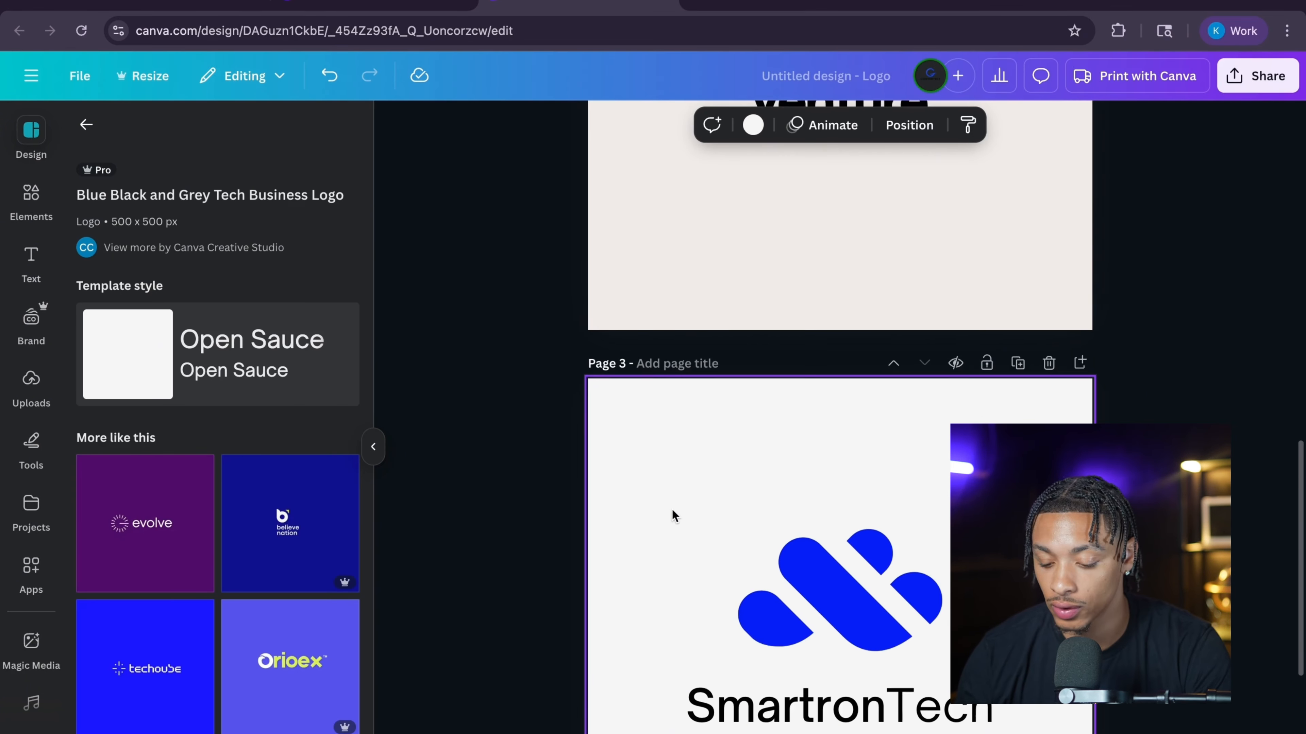
scroll(863, 408, down, 4)
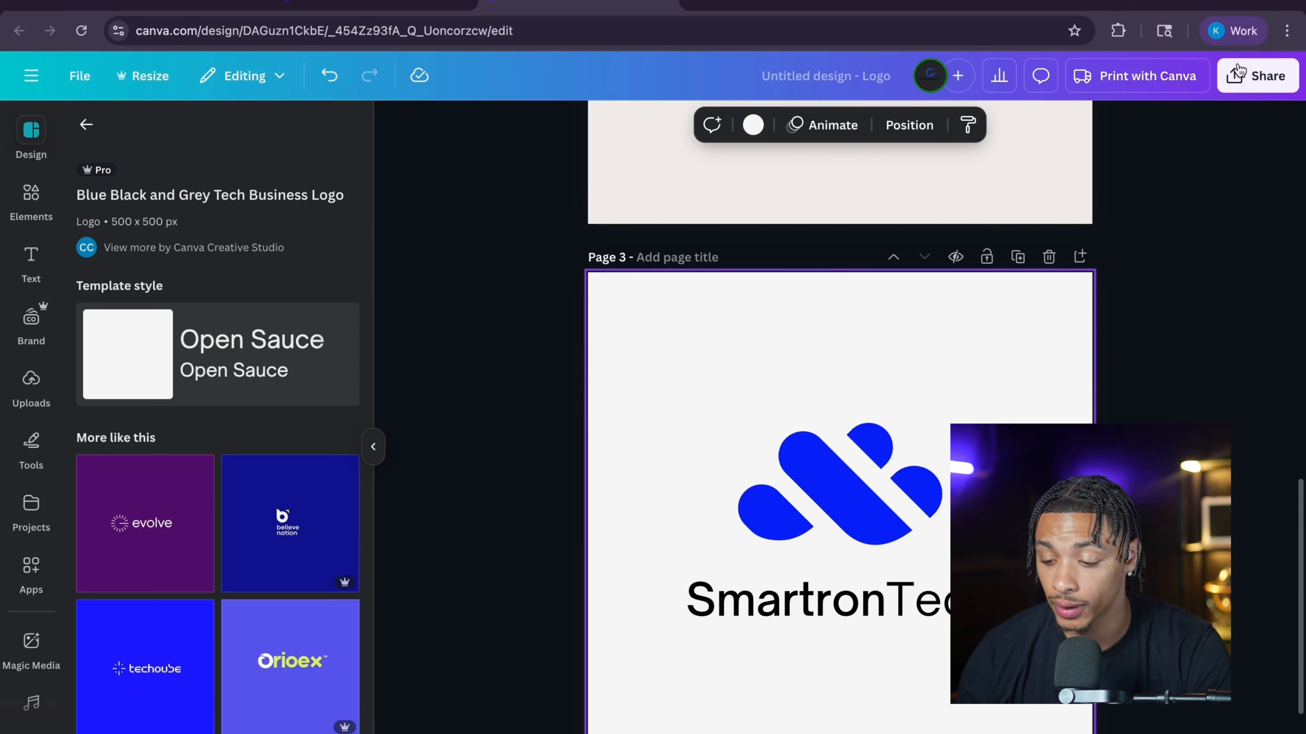
Set up the logo design's download as a PNG with a transparent background.
click(1250, 78)
click(997, 433)
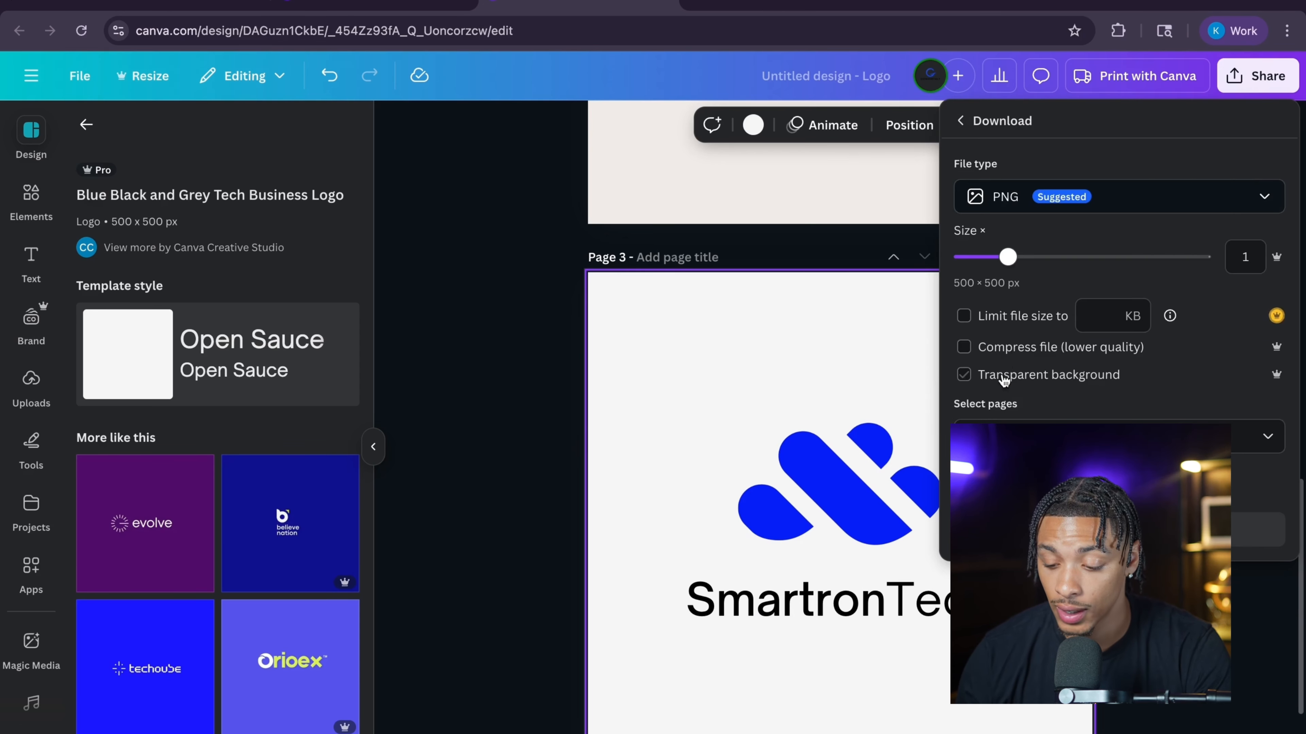
click(1003, 377)
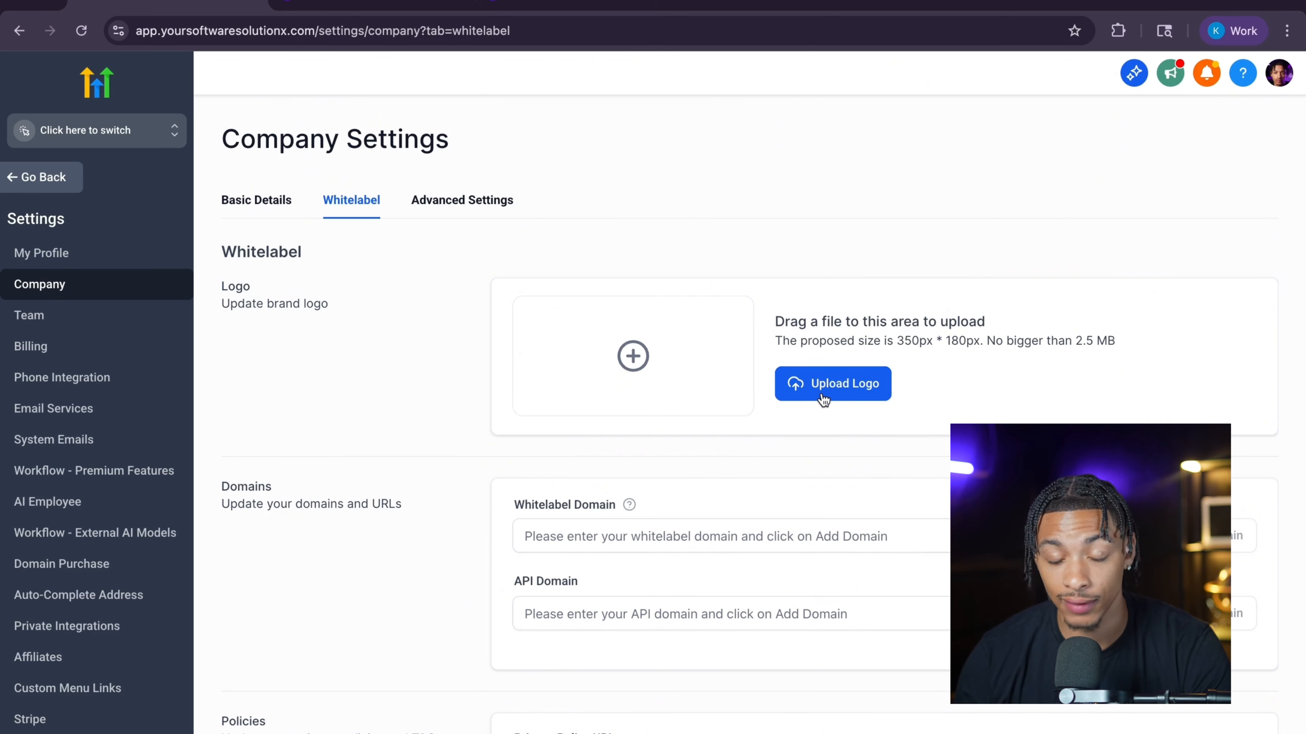
Back in the whitelabel company settings, upload the orange brain light-bulb "Your AI Software" image as the brand logo.
click(823, 399)
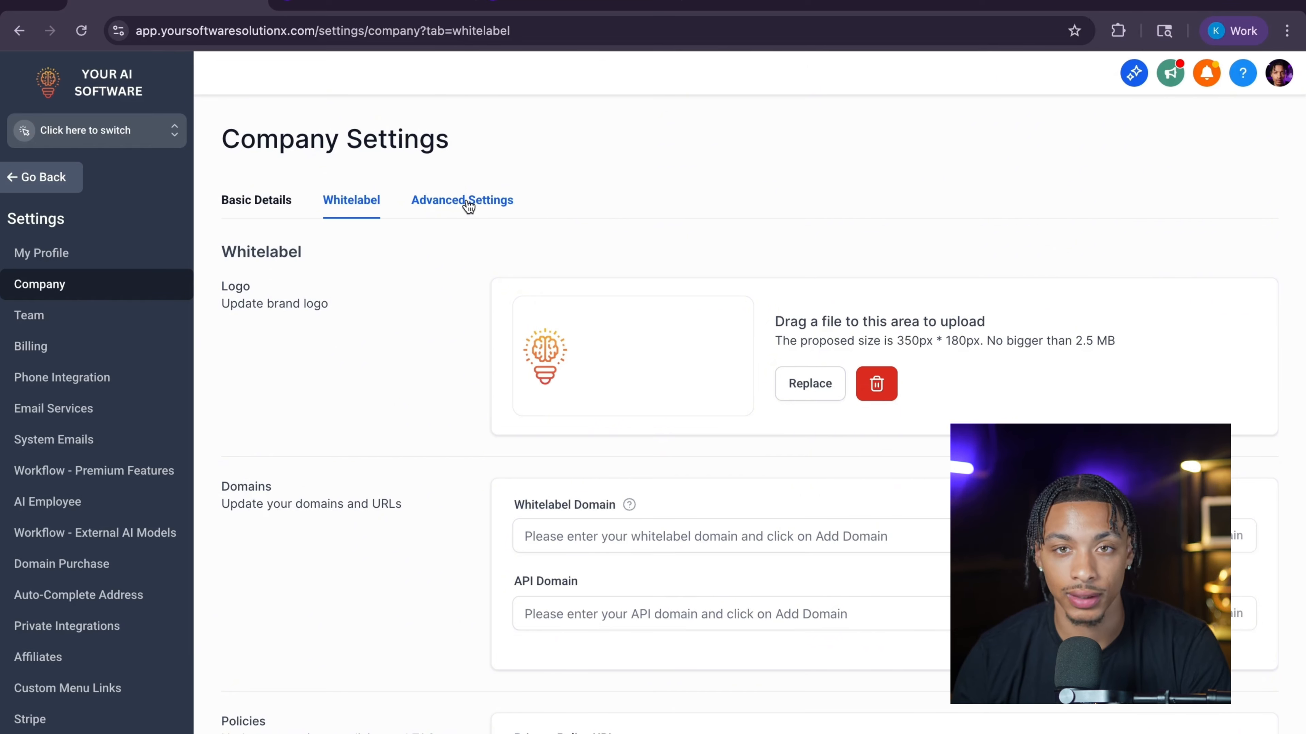
scroll(539, 300, down, 3)
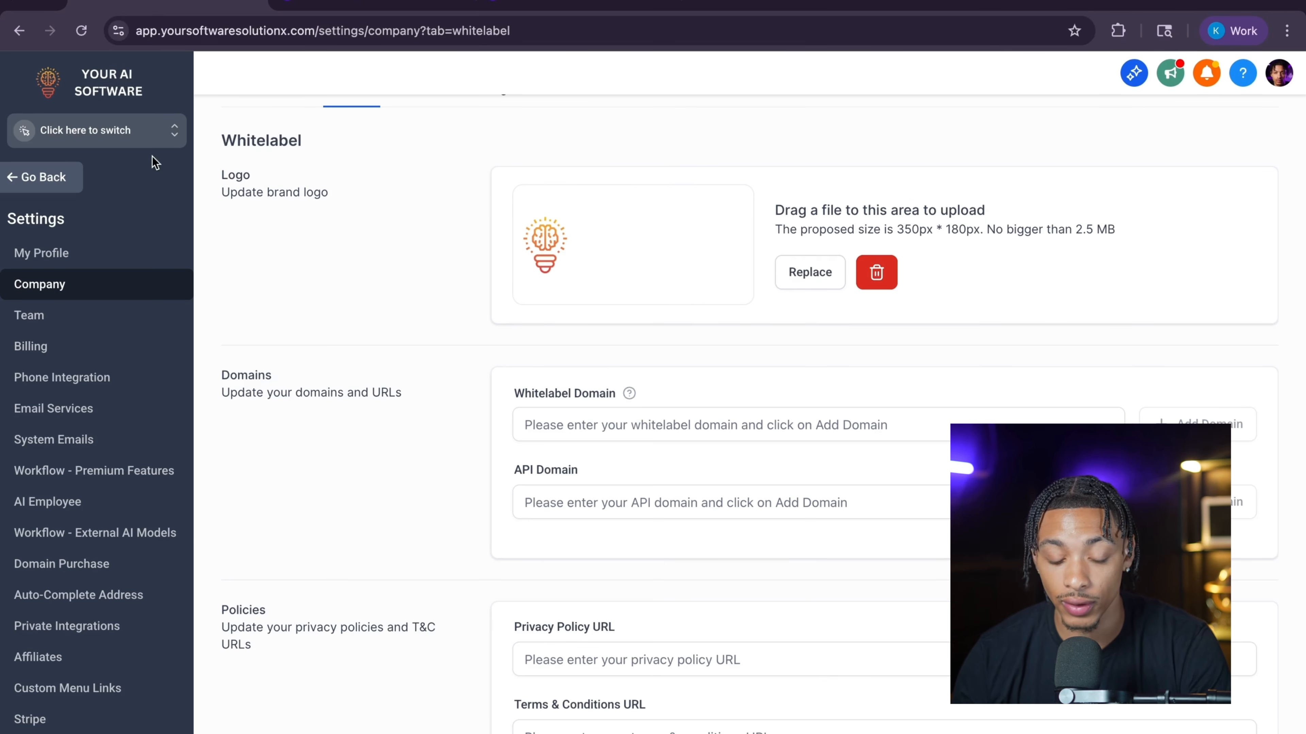
Switch to the Tech Entrepreneur's sub-account and open the domain purchase page in its settings.
click(124, 132)
click(310, 221)
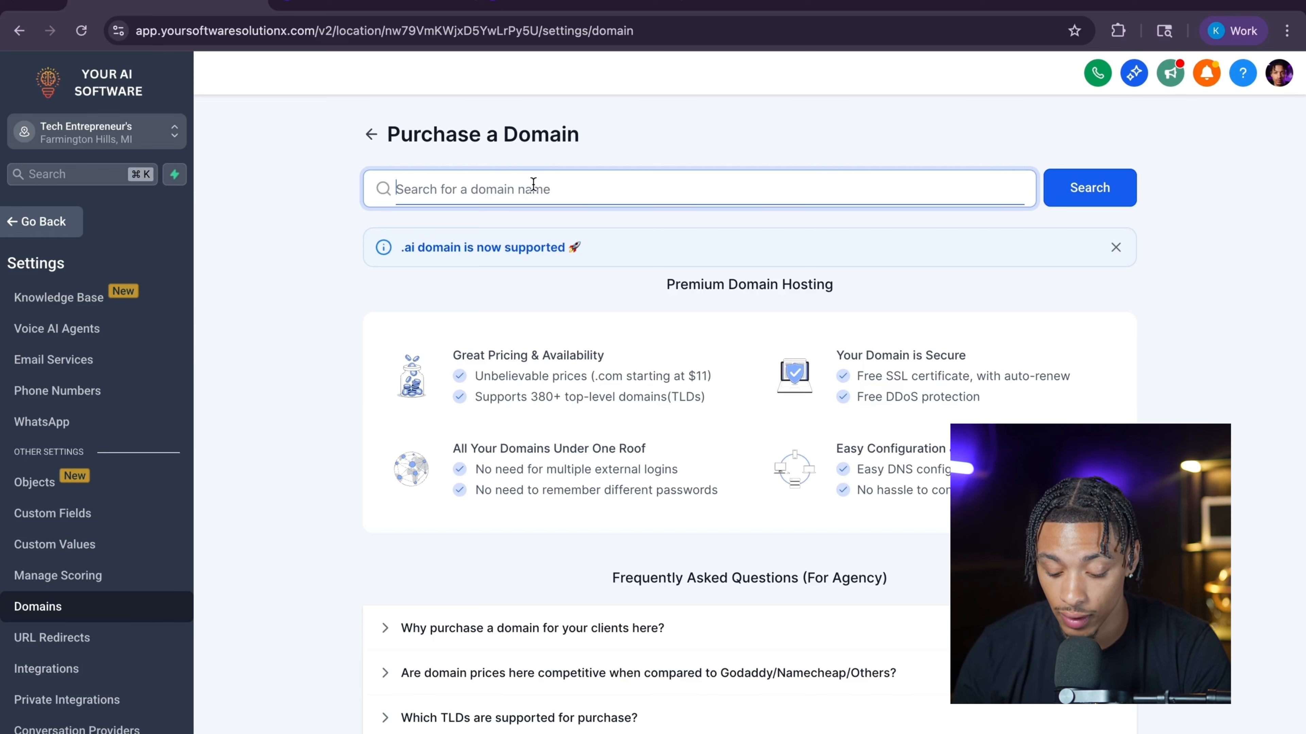
Search the domains for sale for "Yourawesomesoftwarethyt".
text(Yourawesomesof)
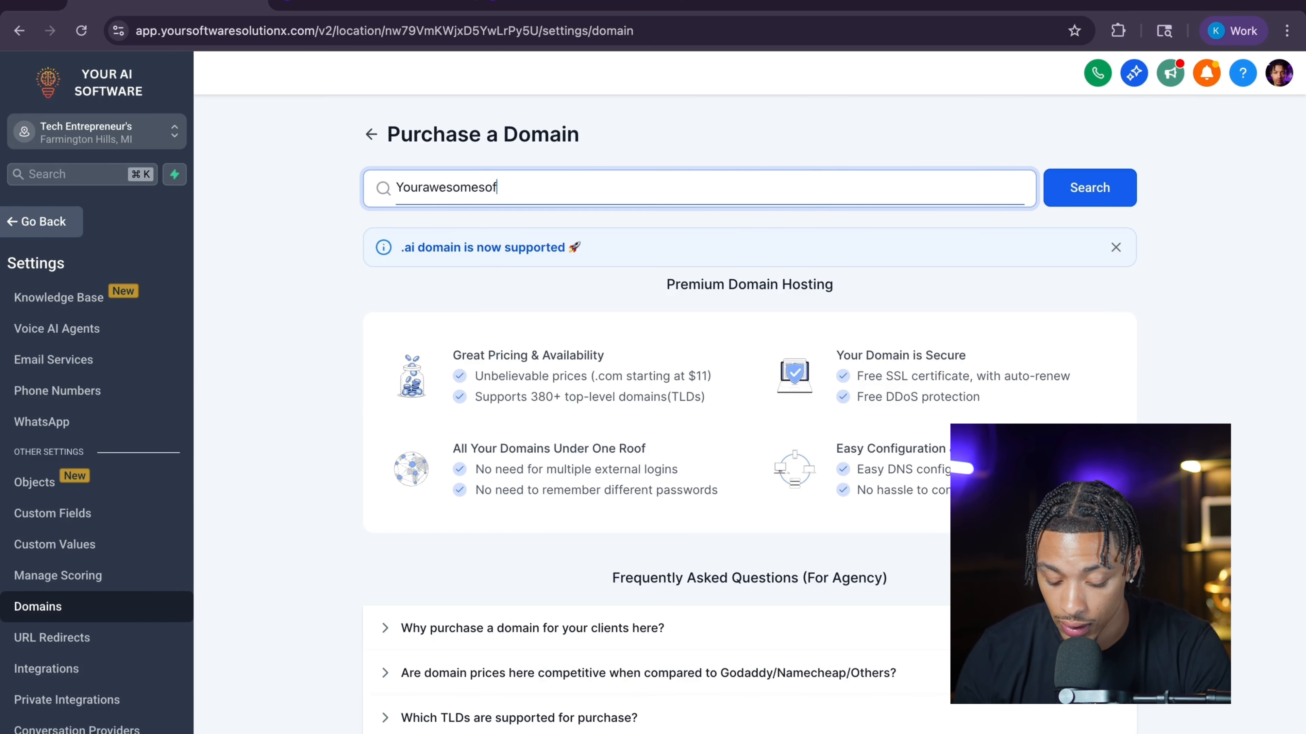
text(twarethy)
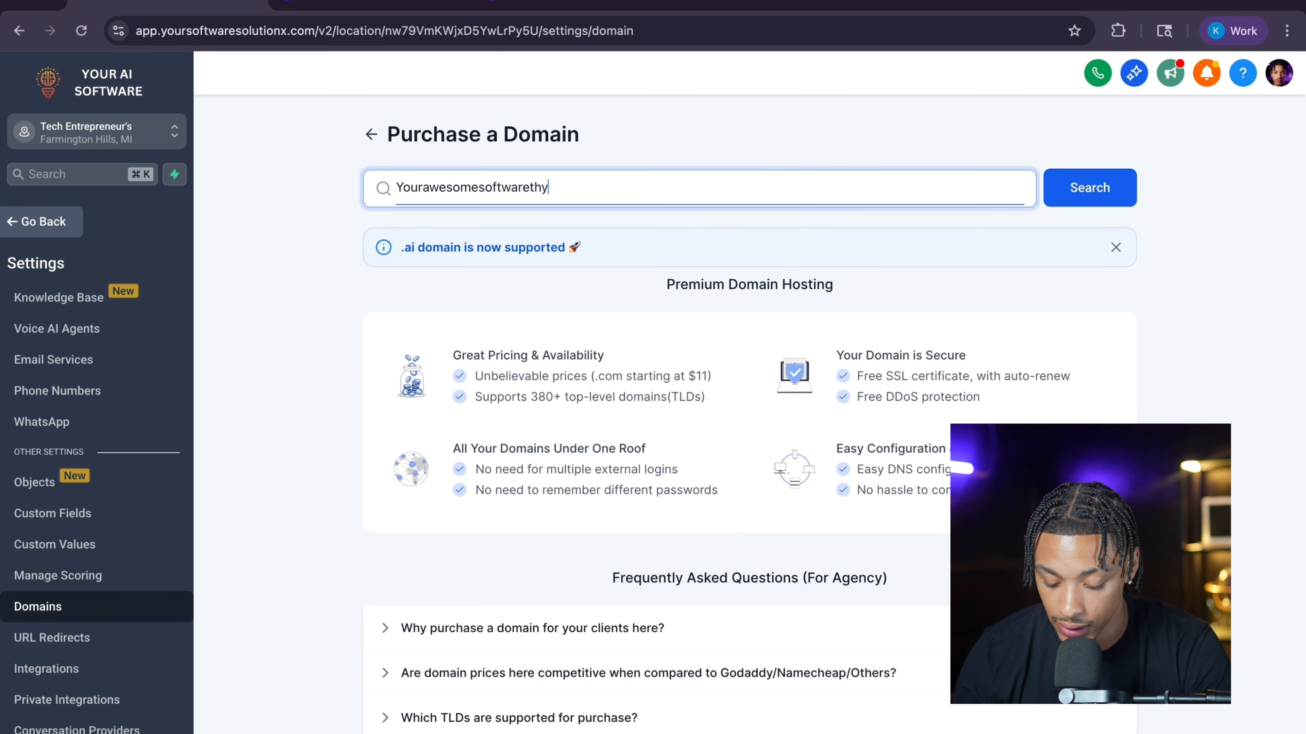
text(t)
click(1093, 189)
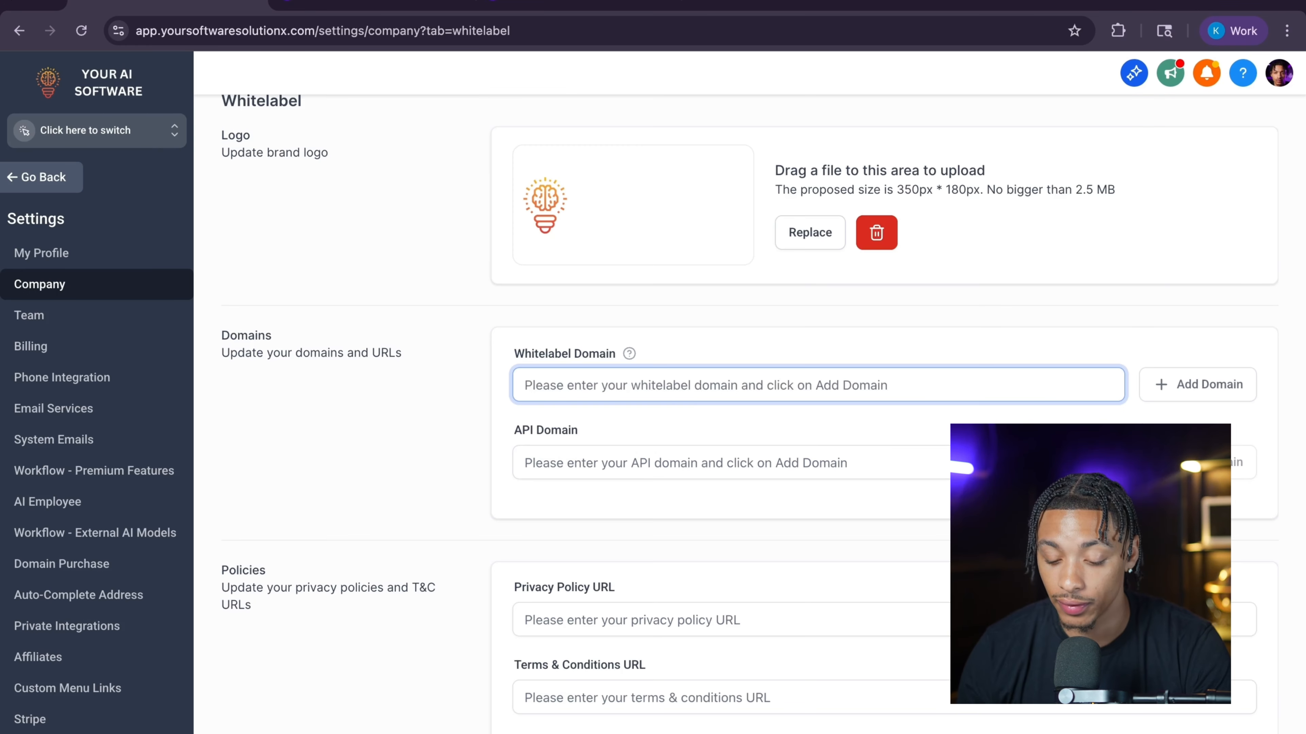
Enter app.yourbusinessname.com as the whitelabel domain in the agency's company settings.
text(app)
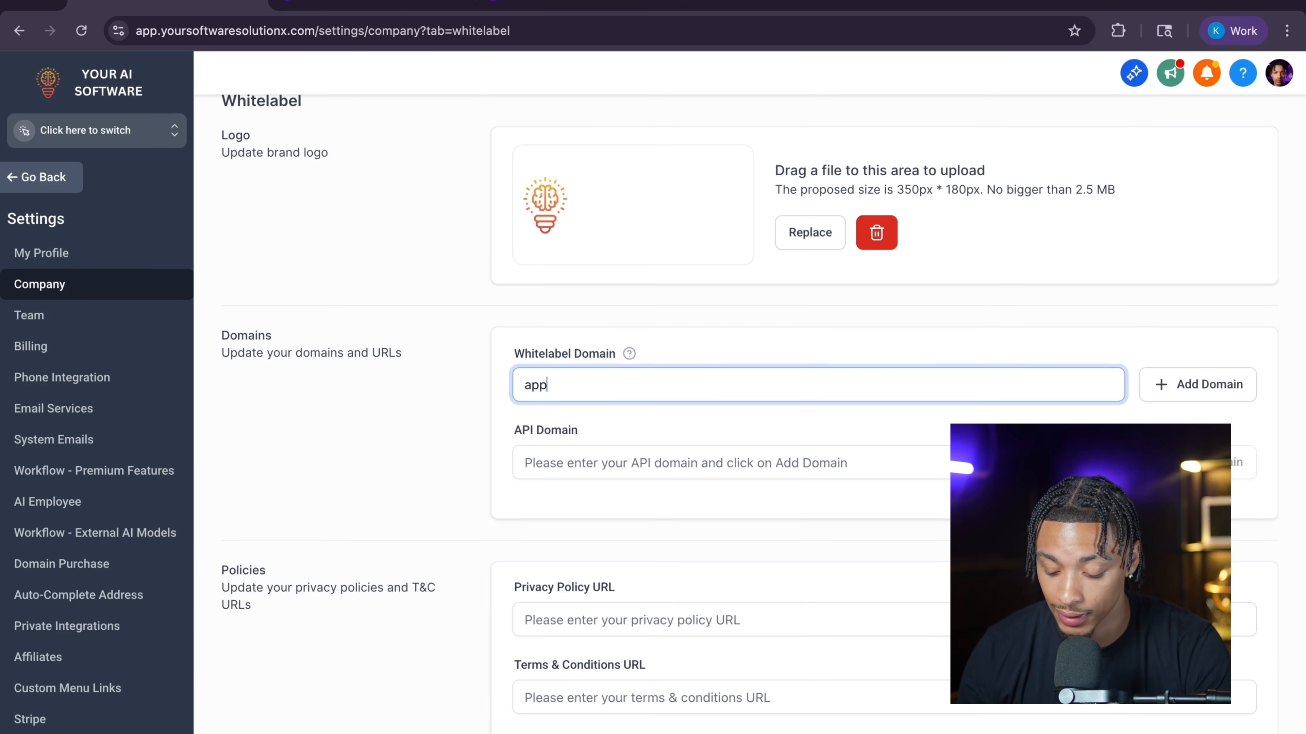
text(.yourbusines)
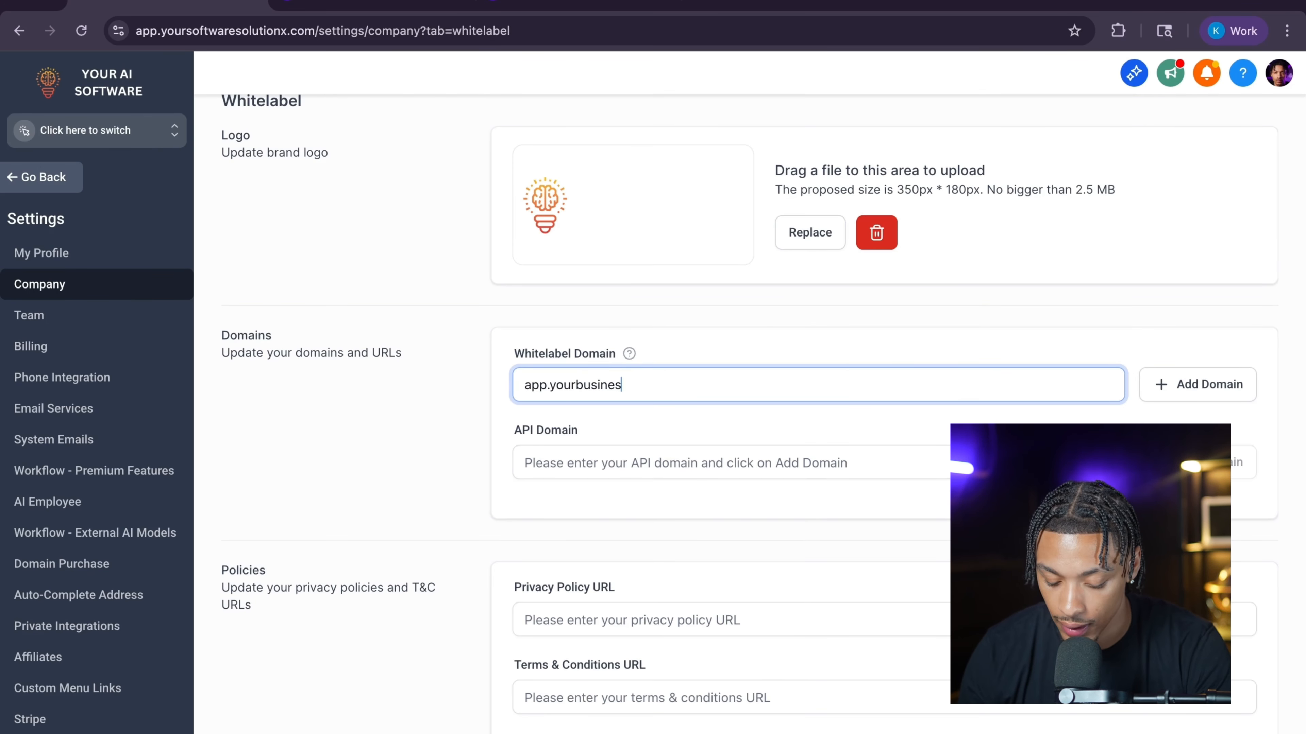
text(sname.com)
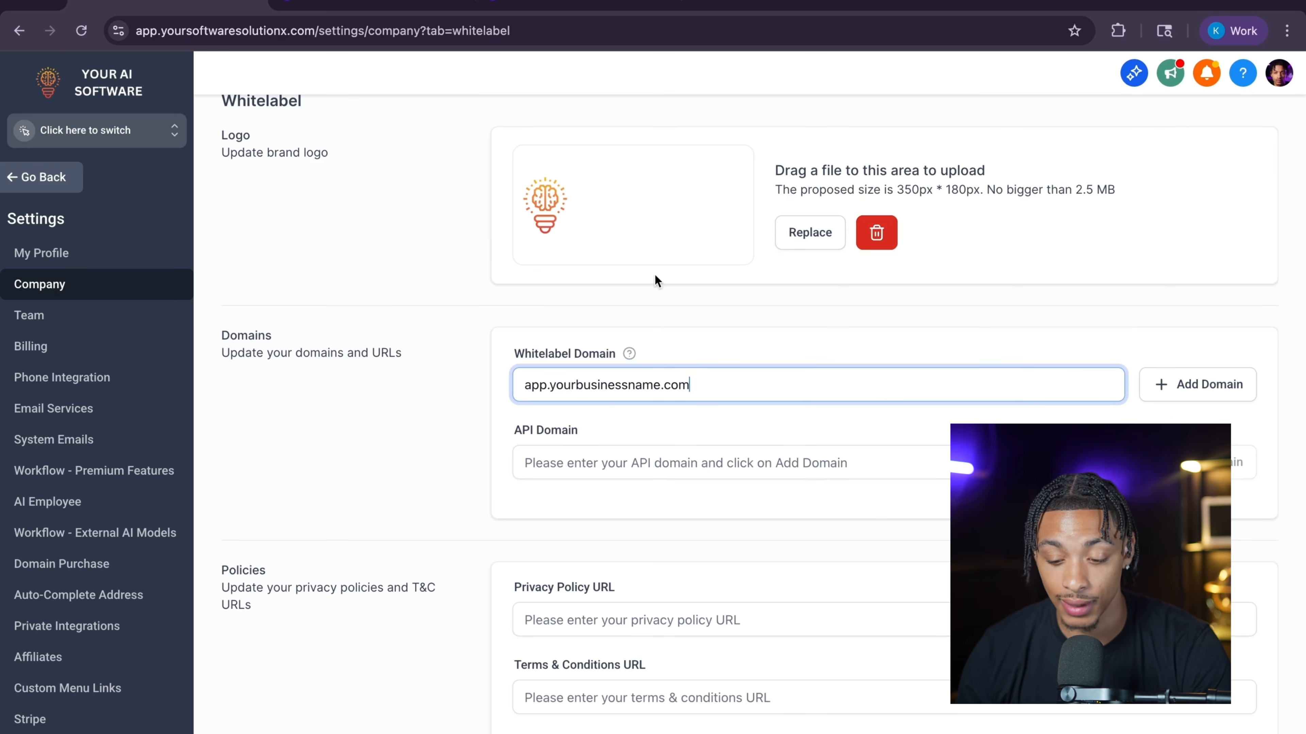
scroll(885, 385, up, 1)
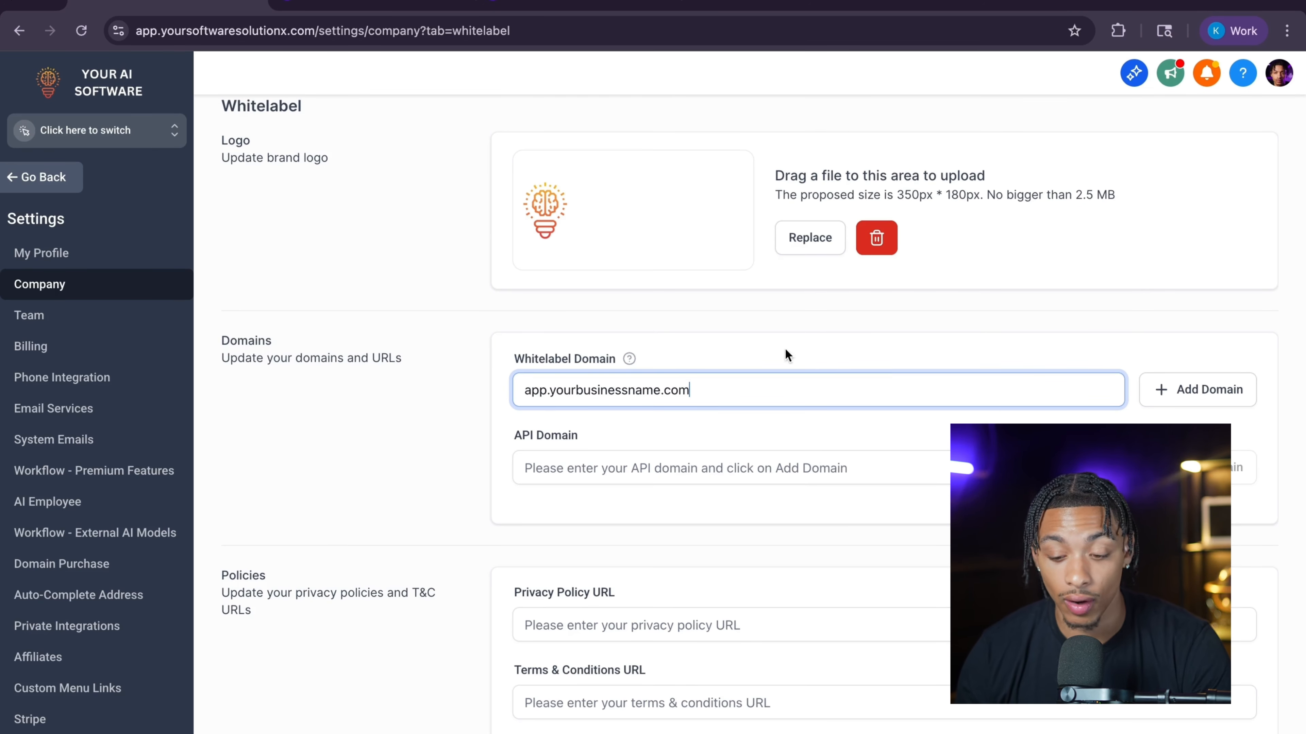
drag(755, 387, 466, 381)
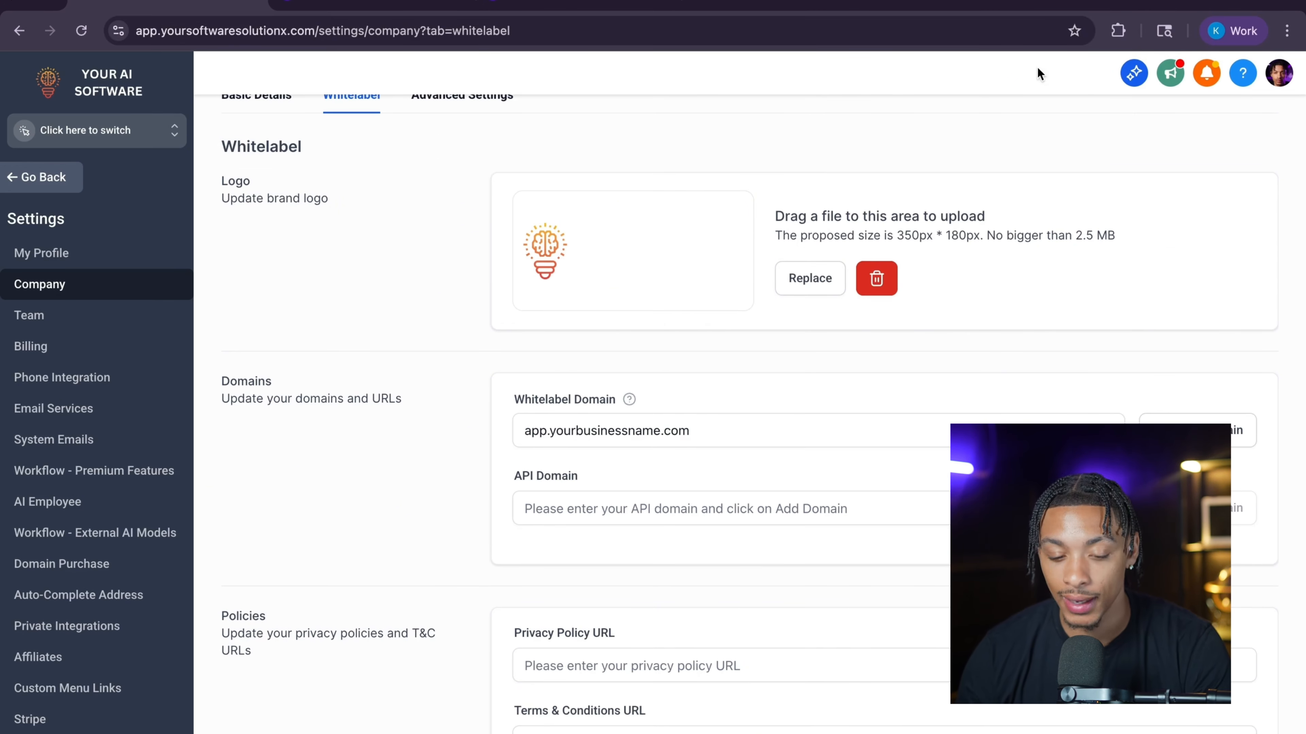
Sign out of the agency account.
click(1281, 77)
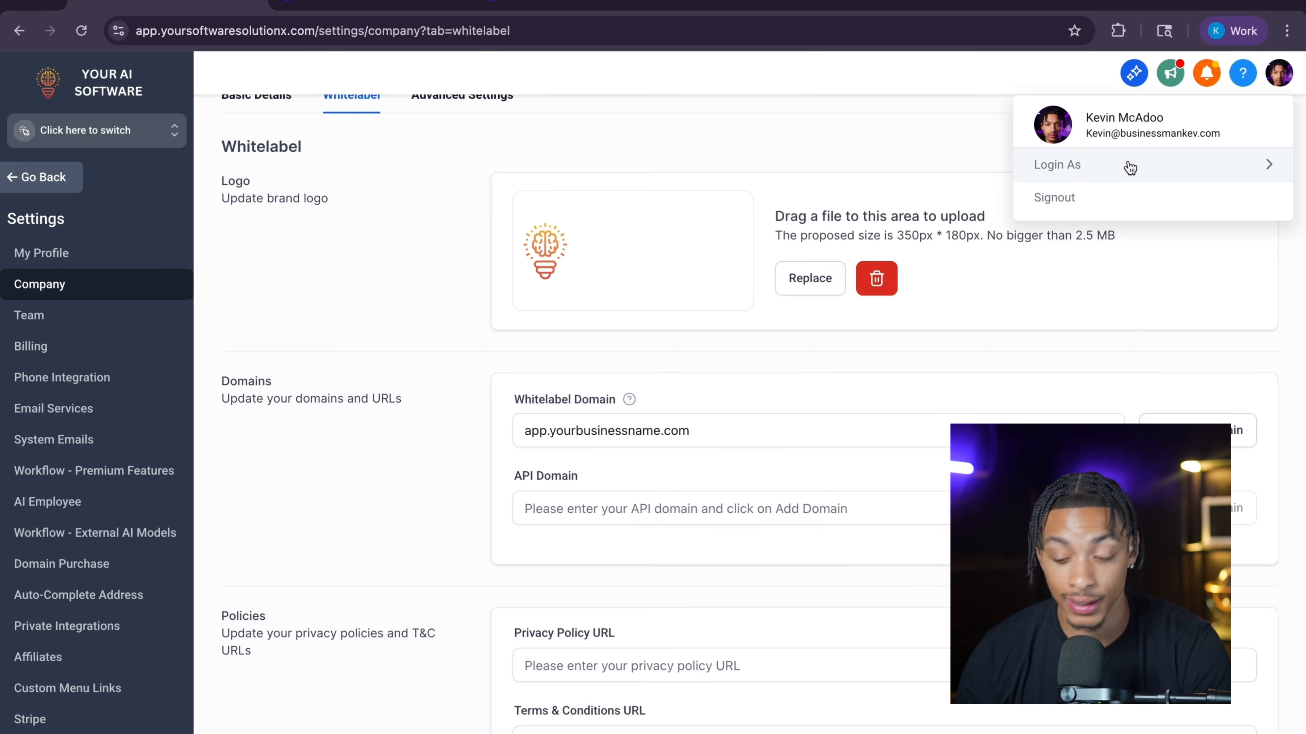
click(1042, 196)
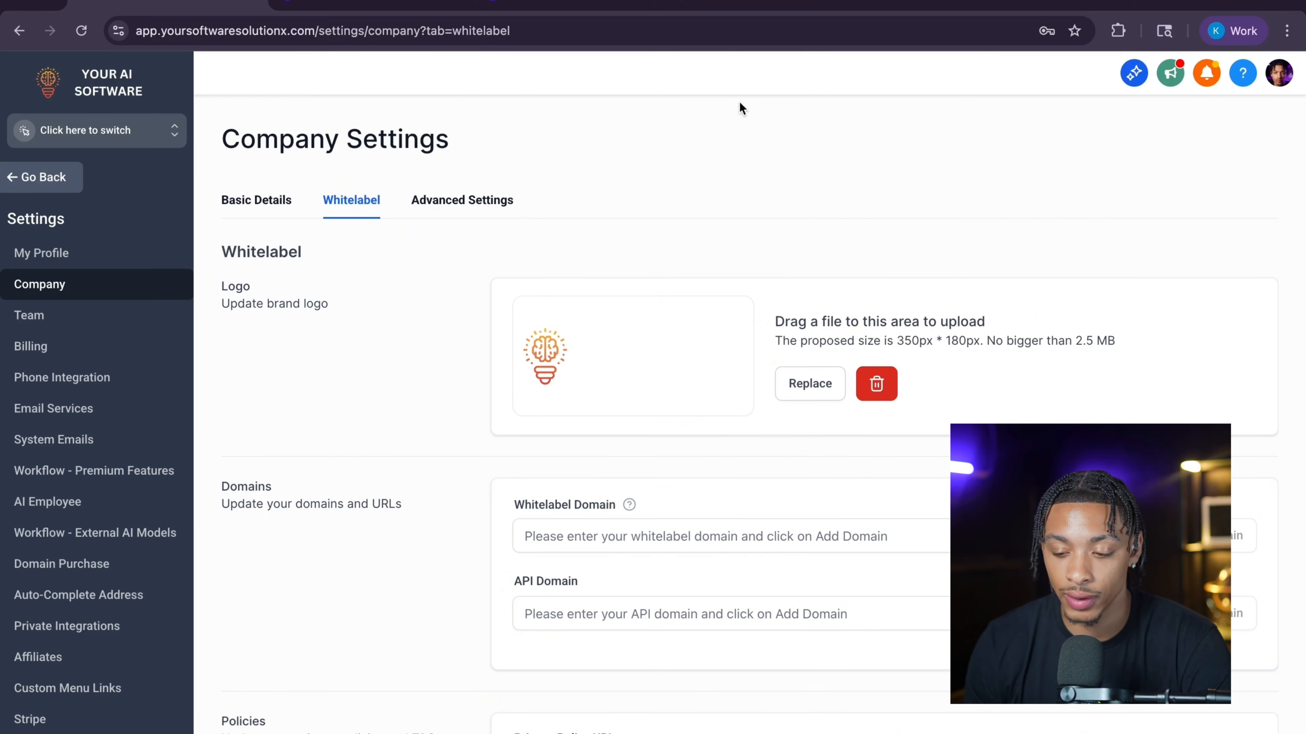
Switch to the Chrome Web Store and search for "visual css editor".
click(730, 8)
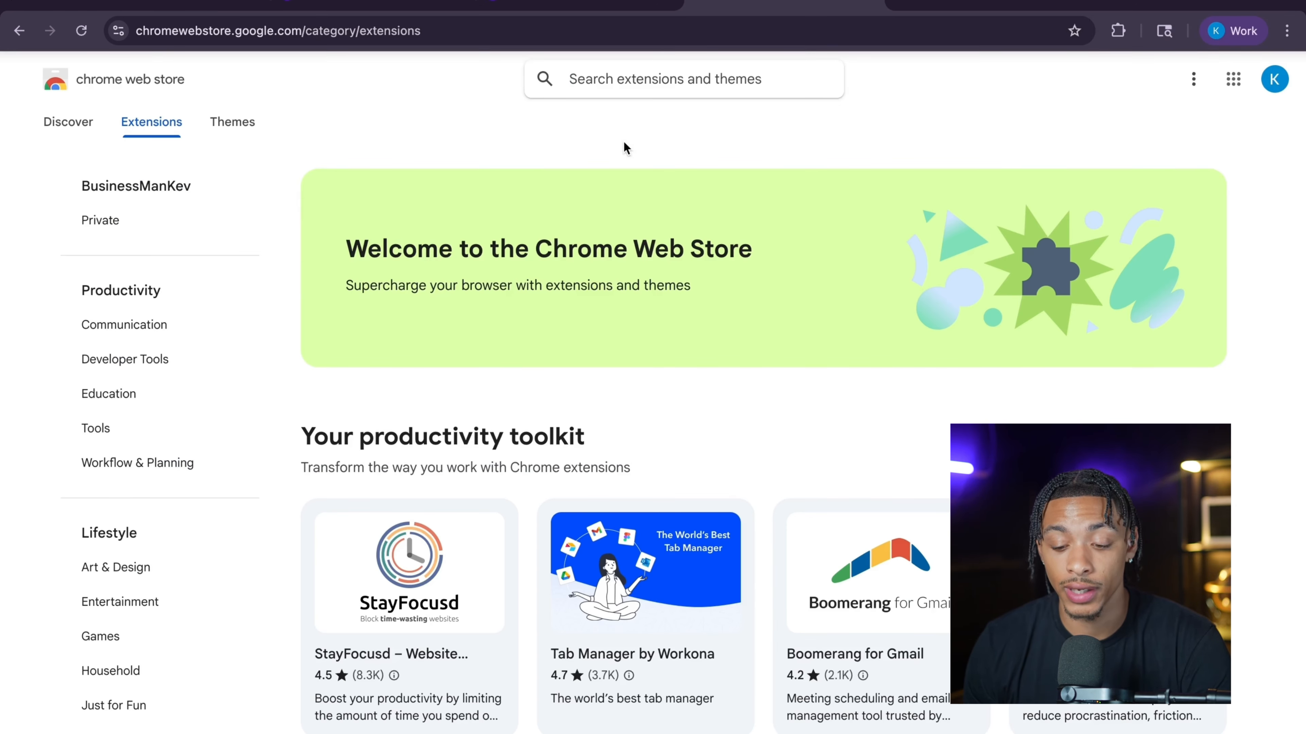
click(642, 76)
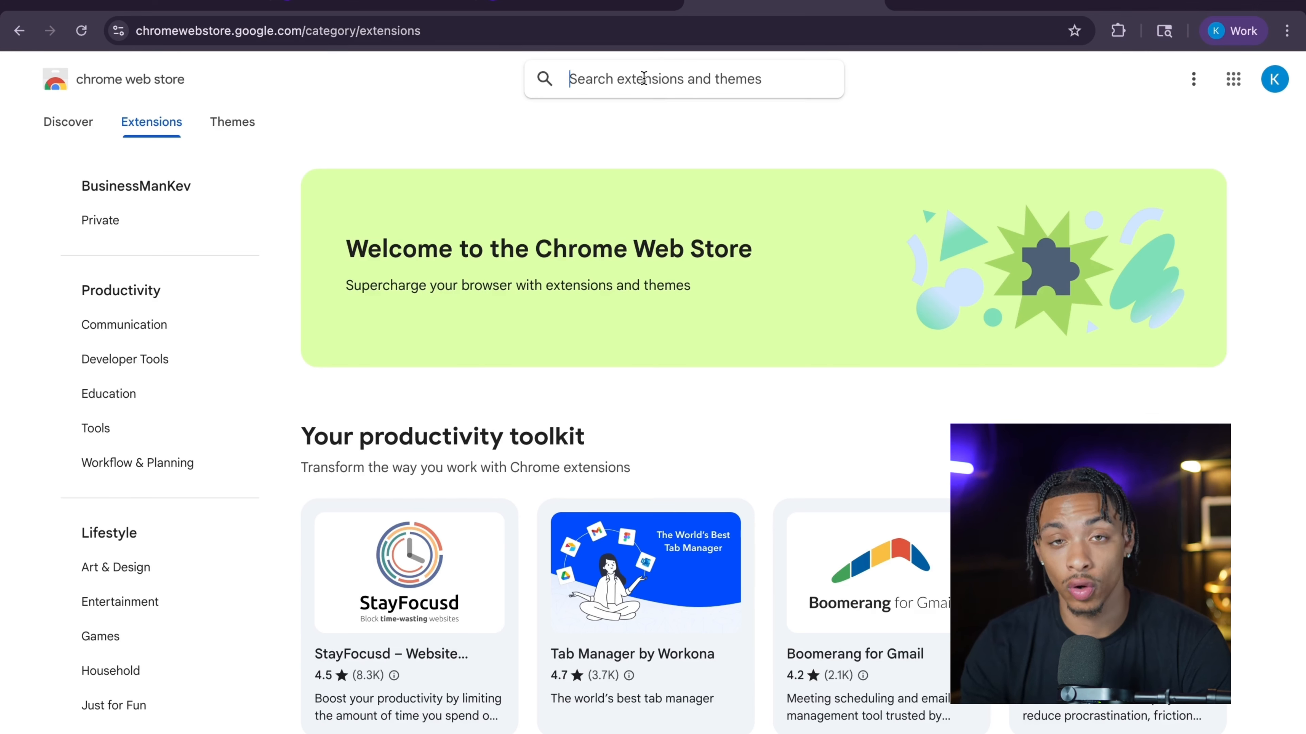
text(visual)
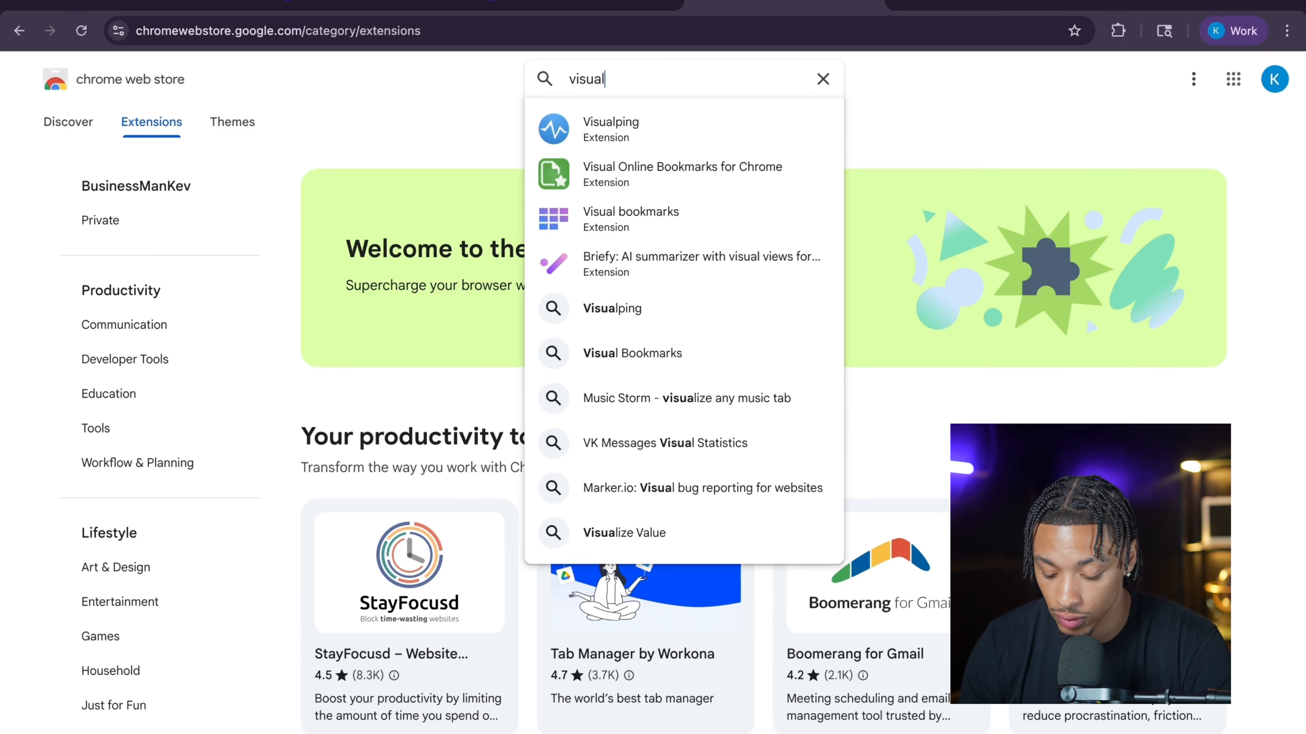
text( css editor)
key(Return)
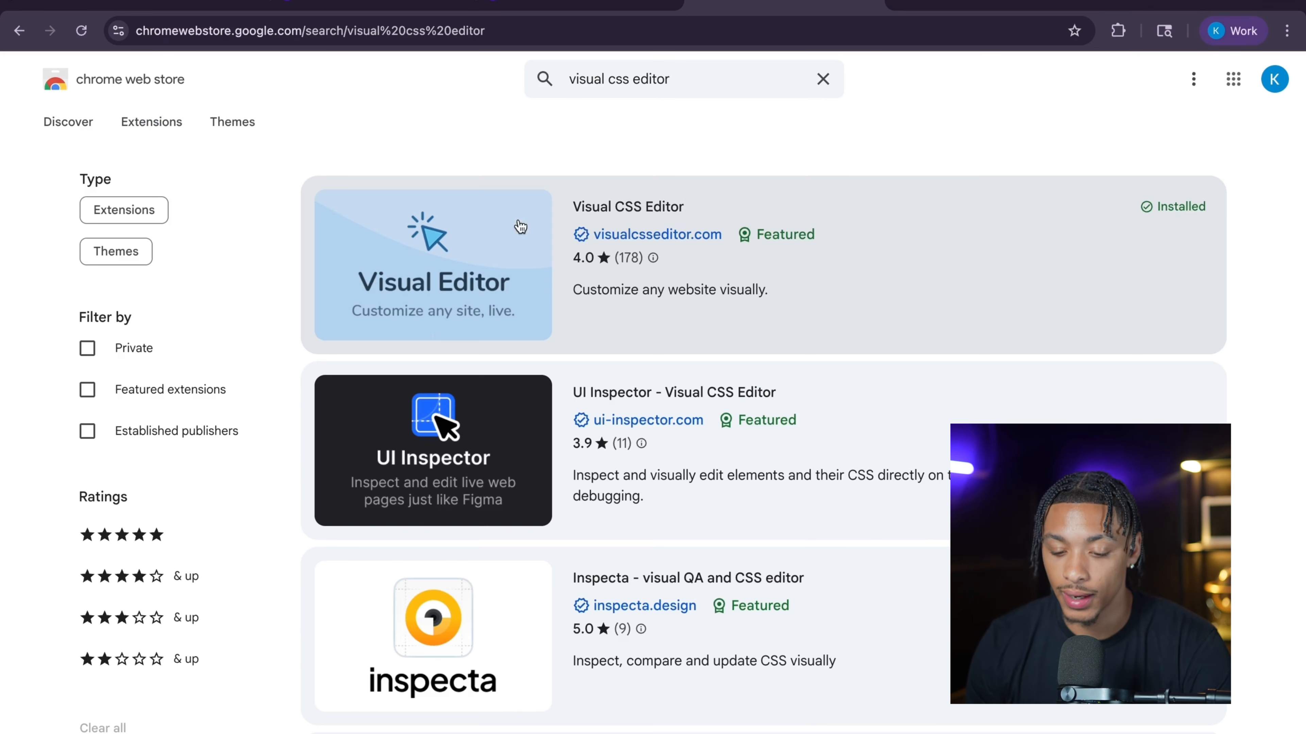
Return to the whitelabel company settings and launch the Visual CSS Editor extension on that page.
click(211, 10)
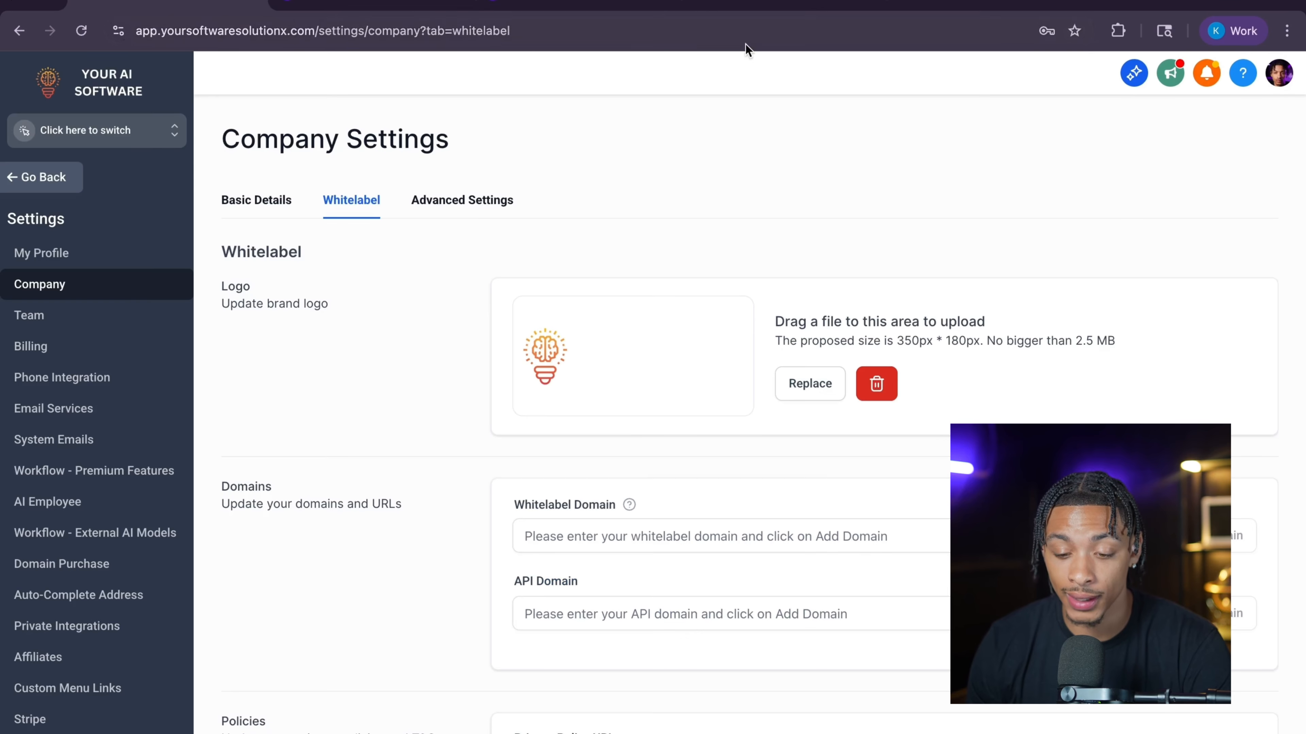
click(1117, 29)
scroll(976, 324, down, 8)
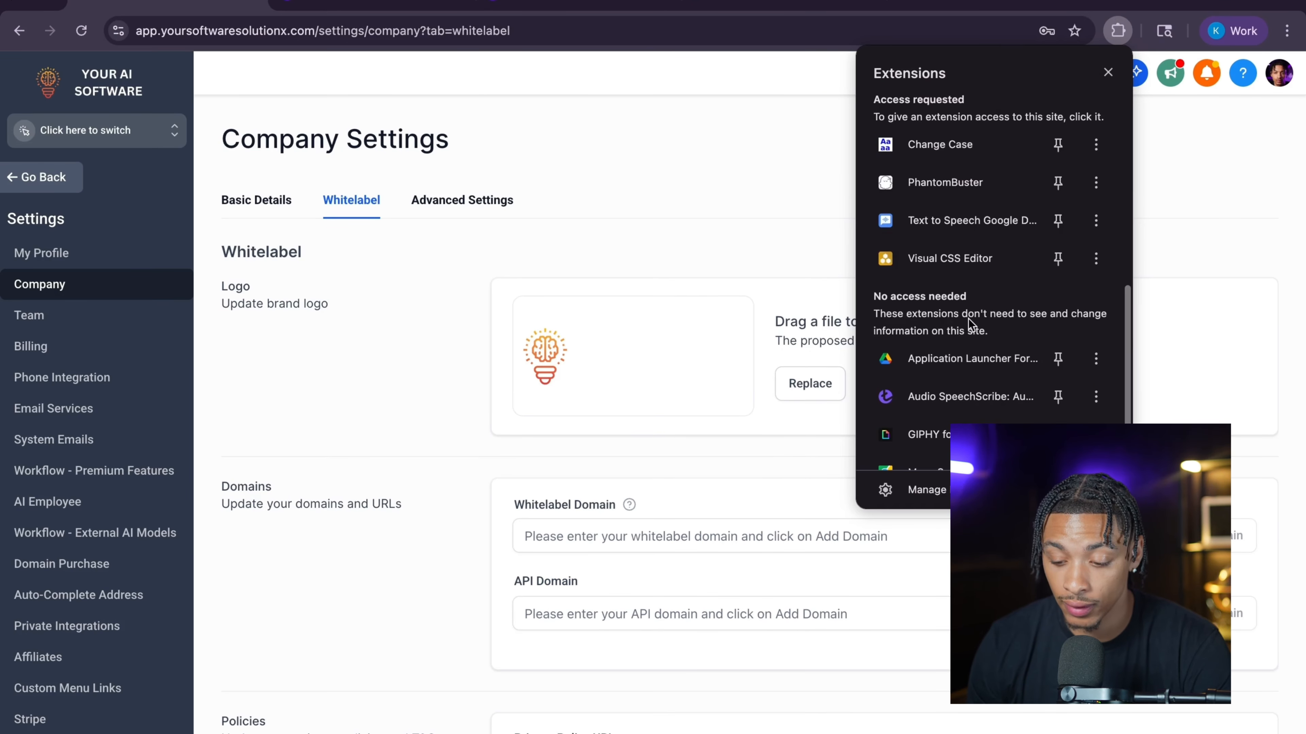
click(953, 260)
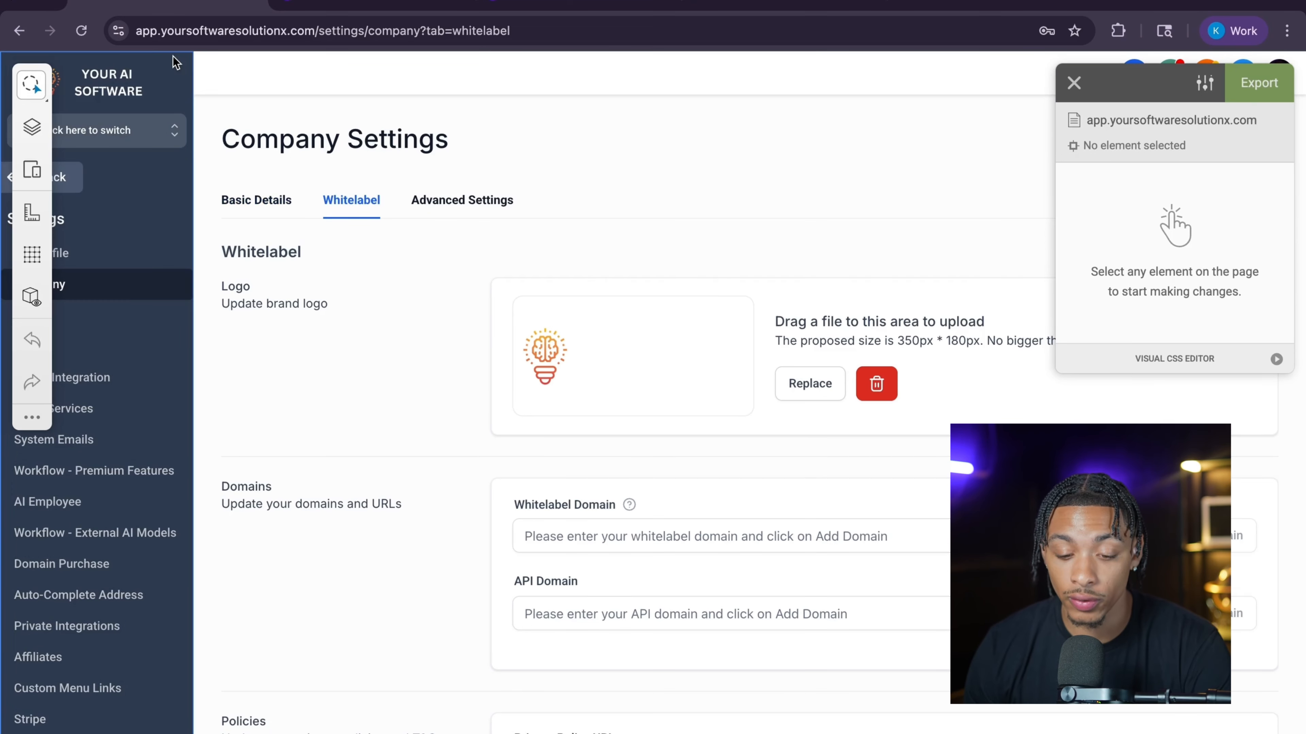
Select the whole settings sidebar and set its background color to red, #e73636.
click(174, 55)
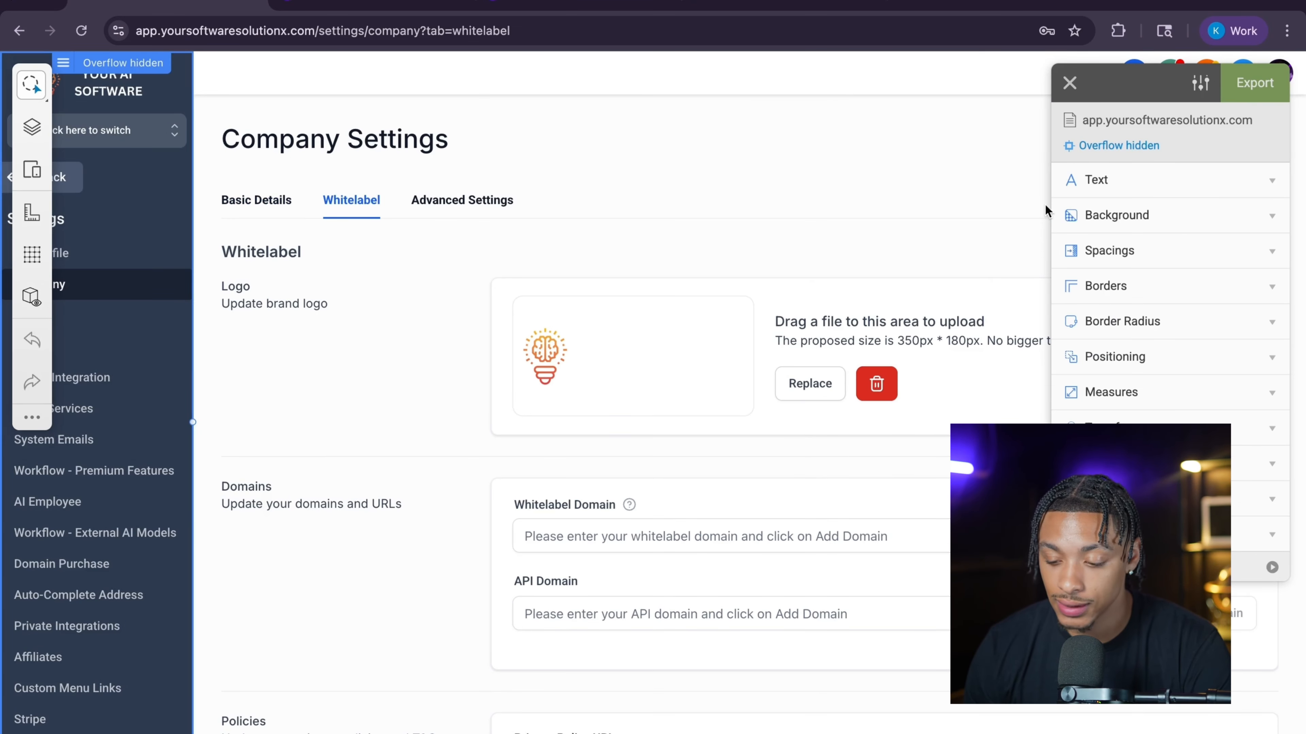
click(1142, 214)
click(1182, 251)
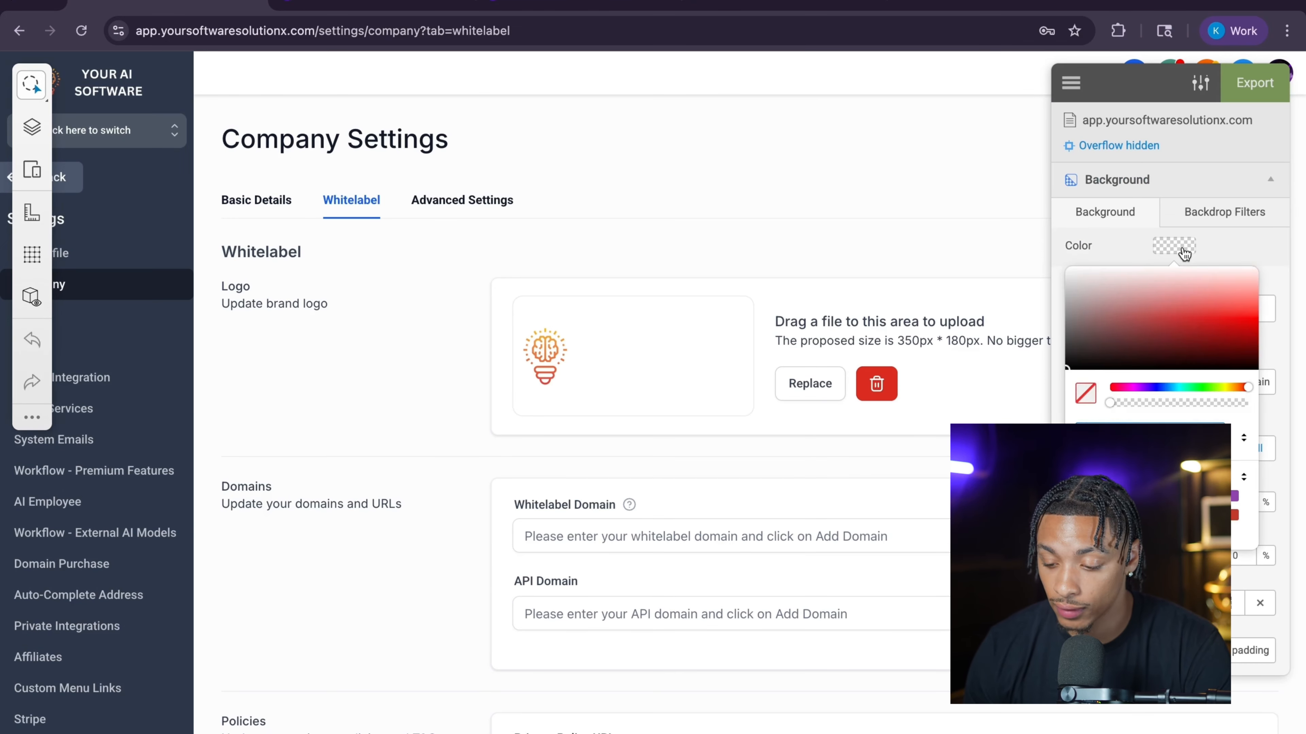
drag(1181, 322, 1215, 313)
click(1233, 256)
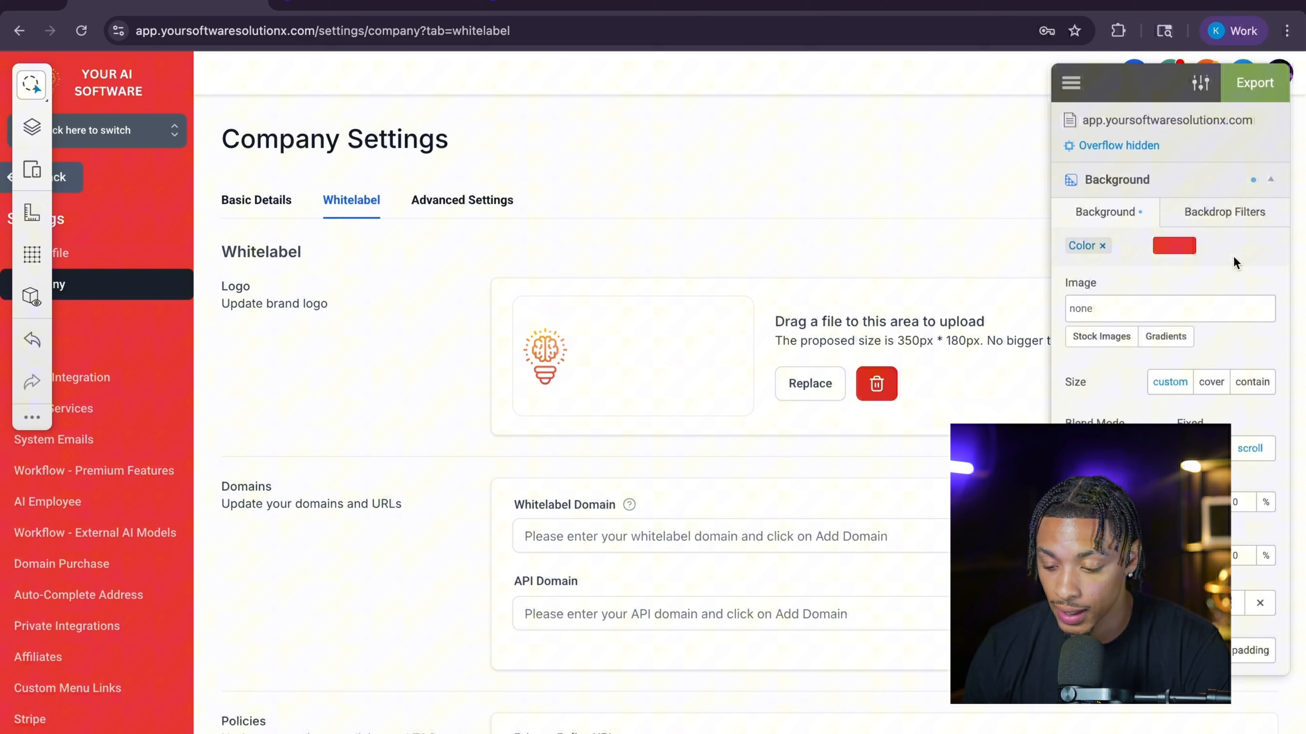
Give the sidebar background a dark purple to orange-red gradient (#23074d to #cc5333) angled at 145 degrees.
click(1182, 336)
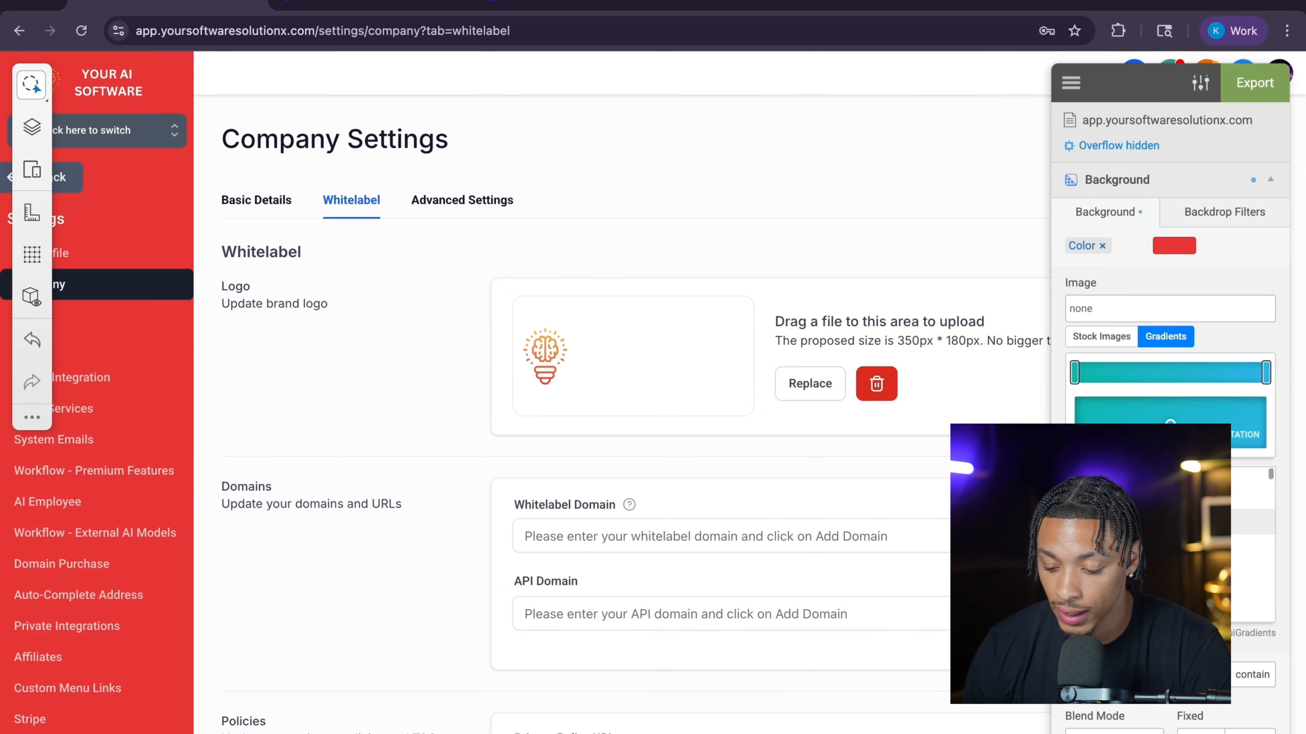
click(1174, 549)
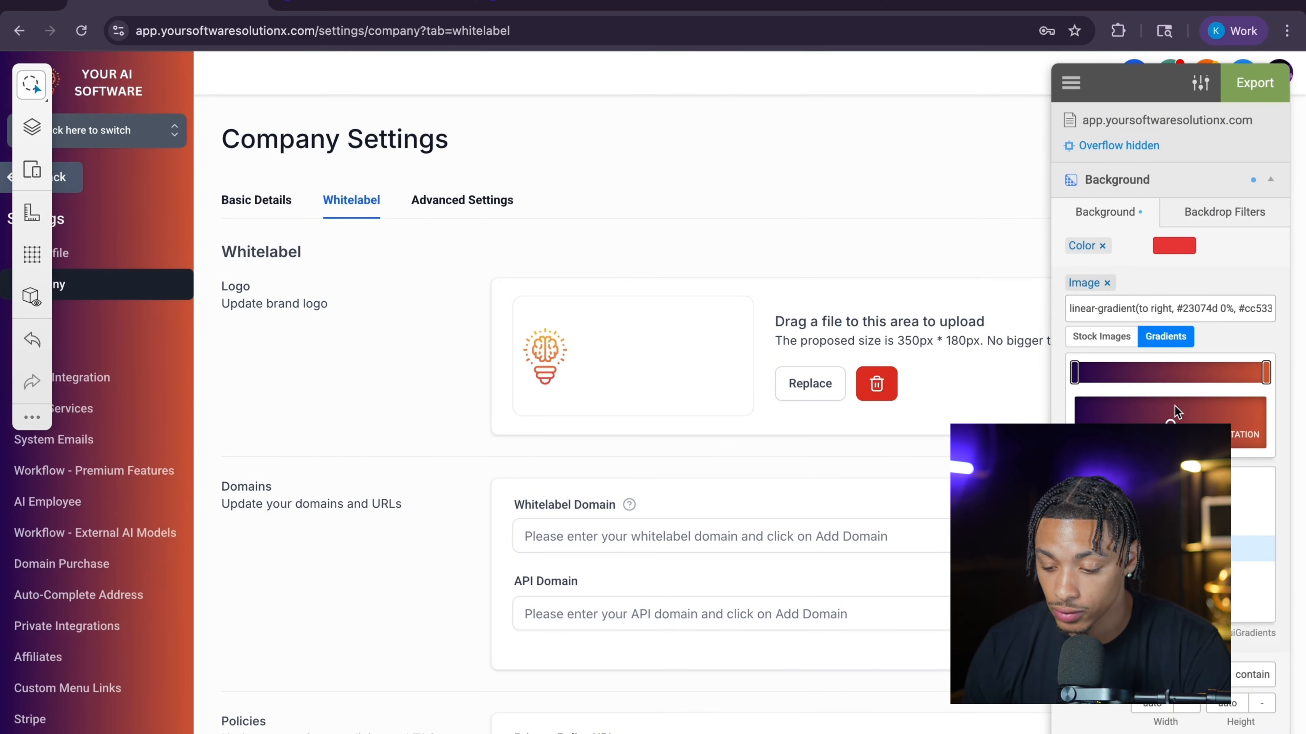
drag(1171, 418, 1154, 395)
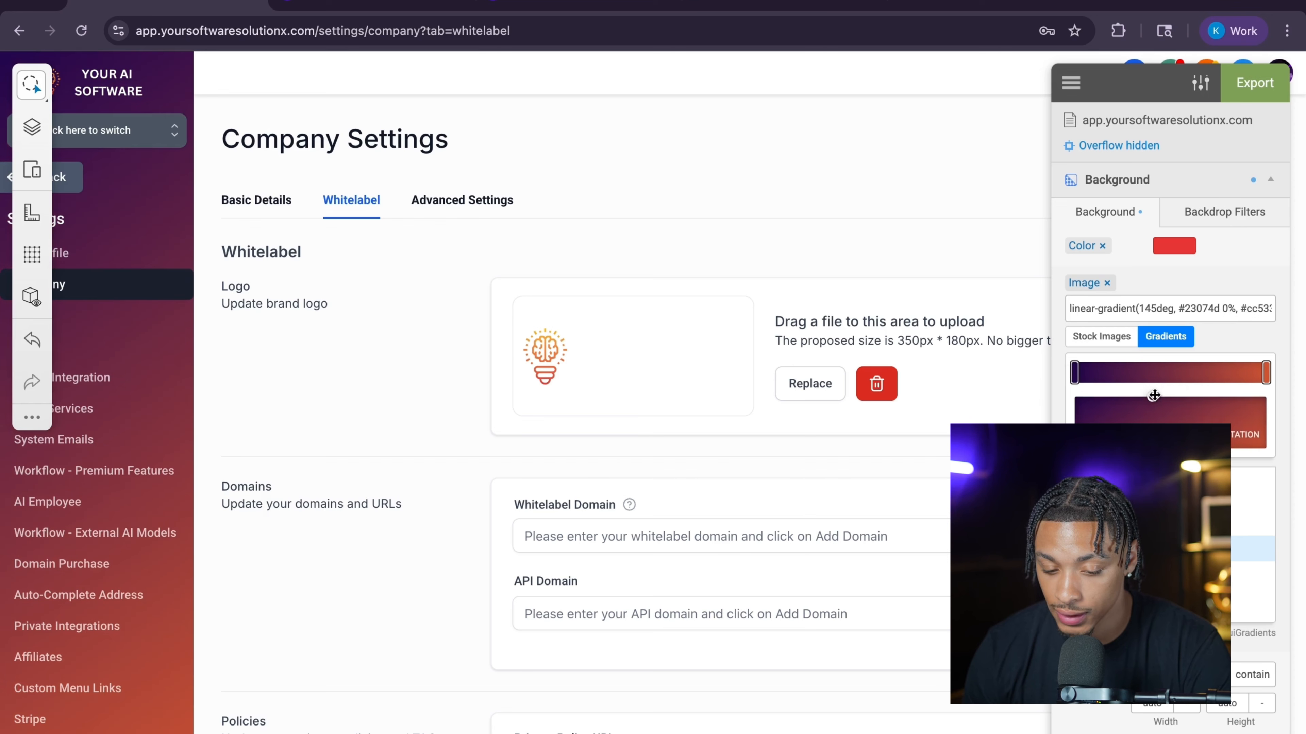
scroll(1172, 545, down, 5)
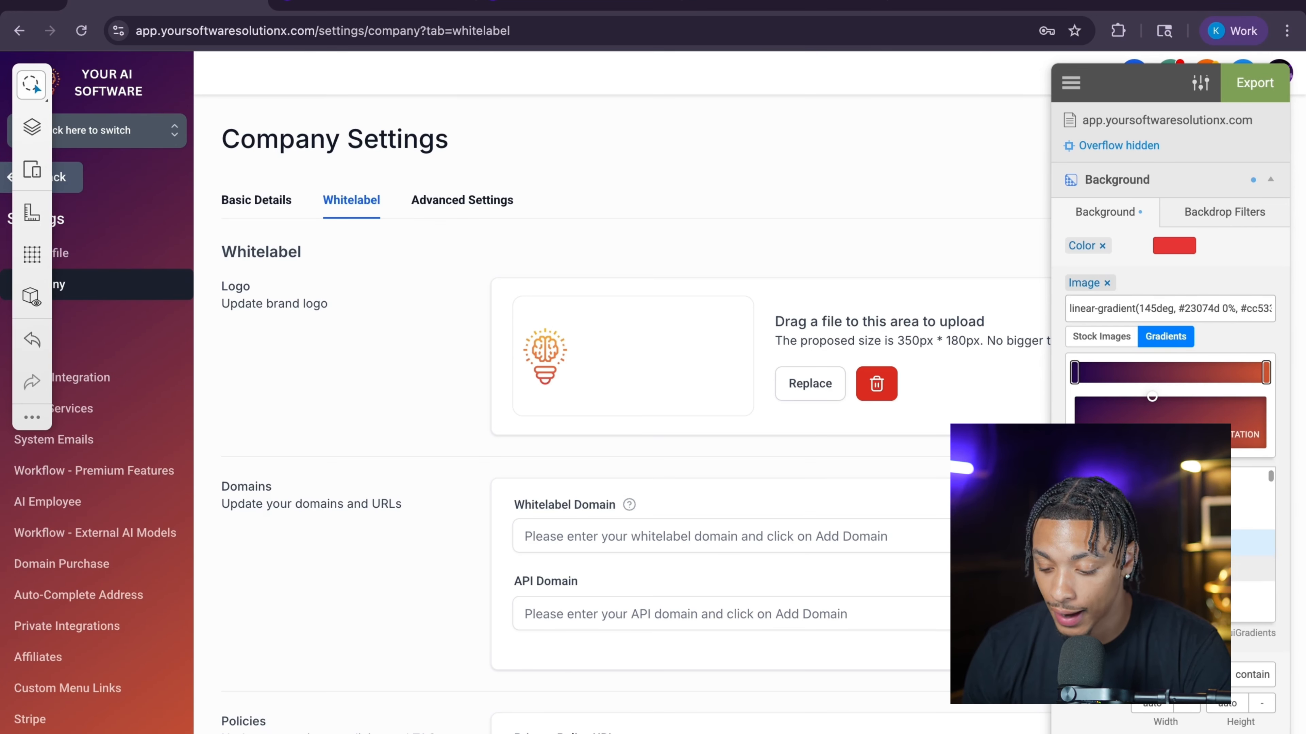
scroll(1172, 545, down, 5)
click(1165, 337)
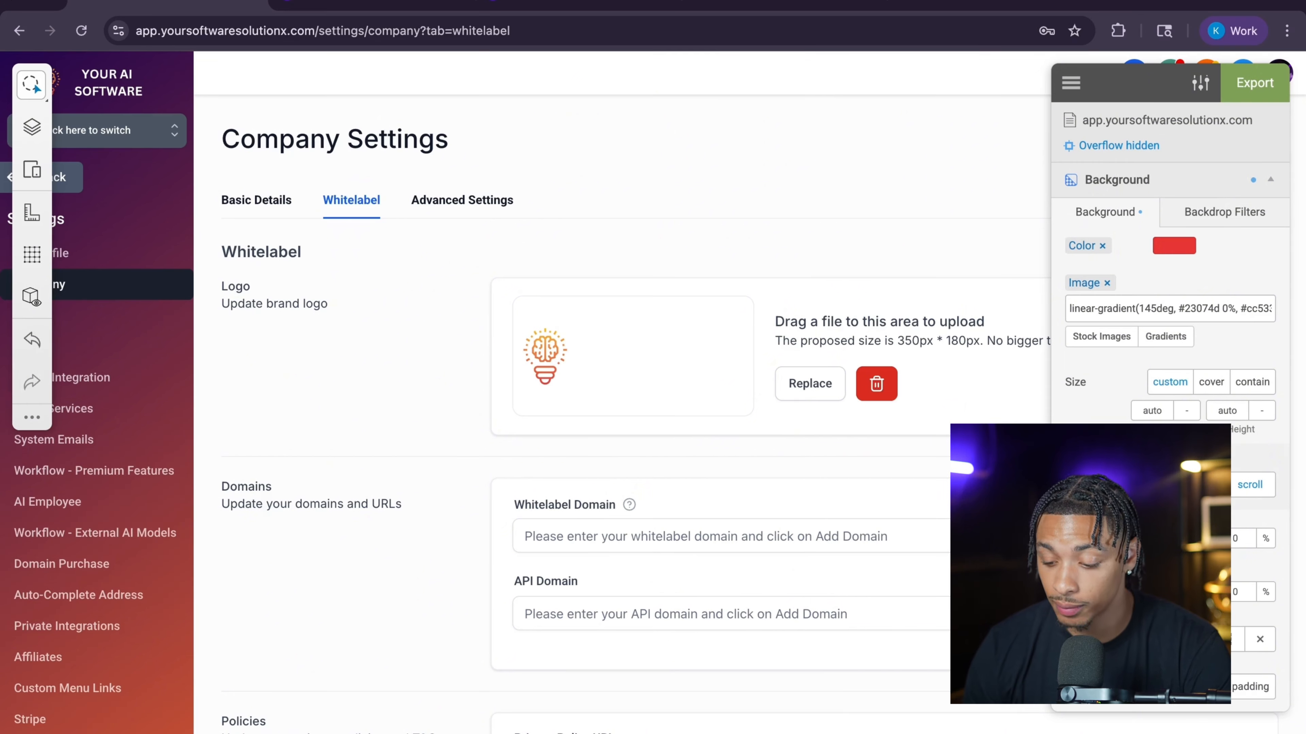
mouse_move(194, 421)
mouse_down()
mouse_move(245, 412)
mouse_move(194, 413)
mouse_up()
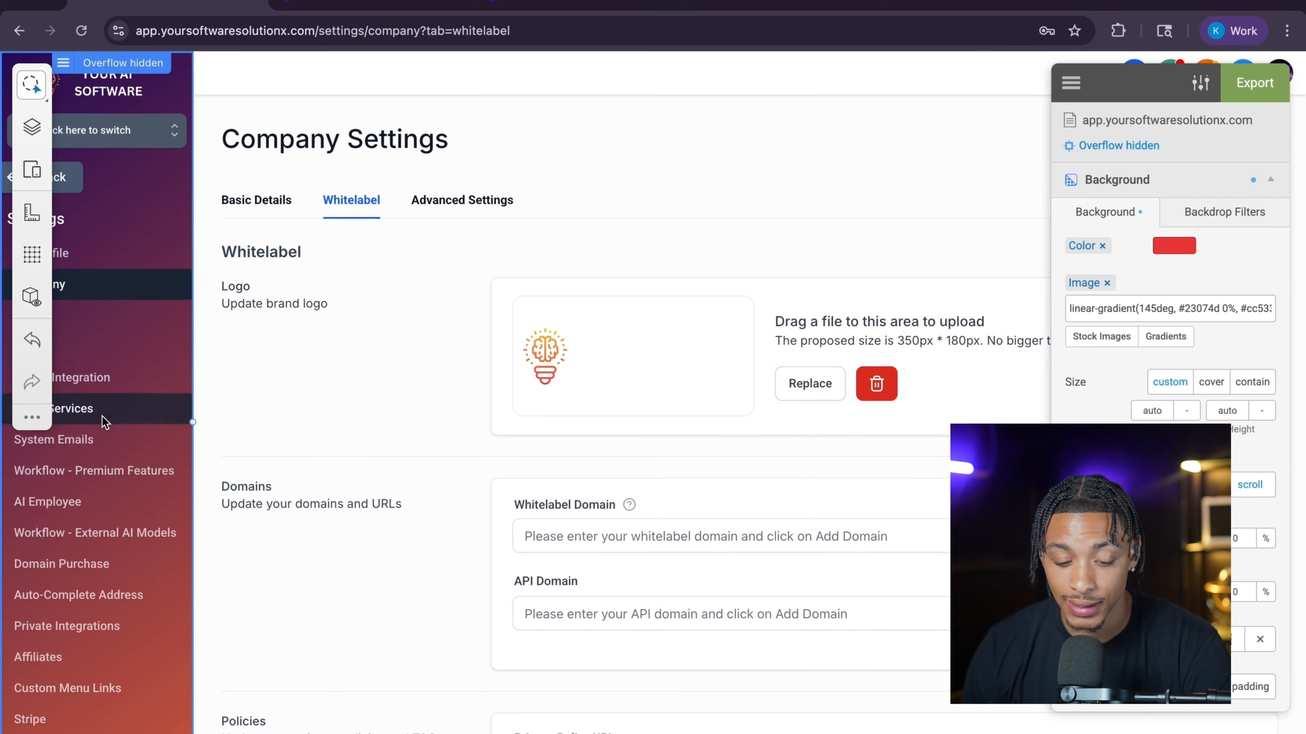
Apply the same gradient at 123 degrees to the page's header bar, and copy all of the exported CSS code.
click(29, 210)
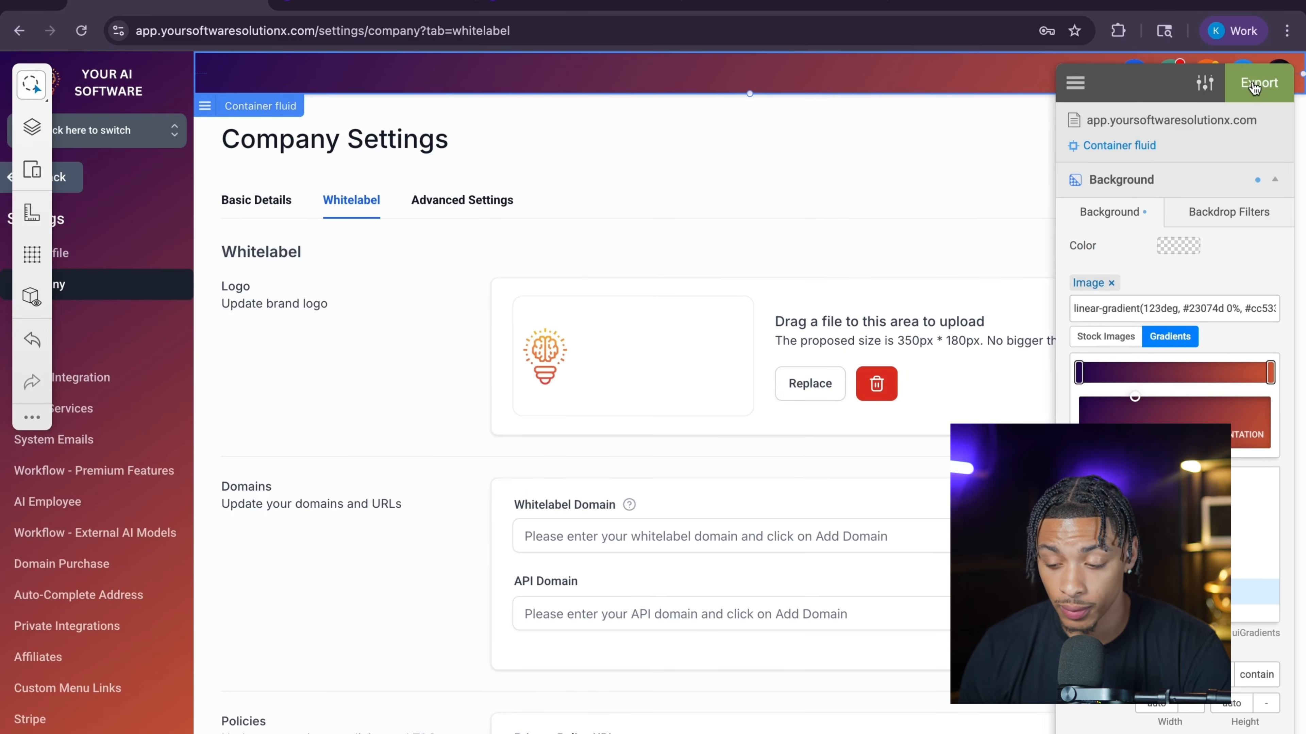
click(1254, 87)
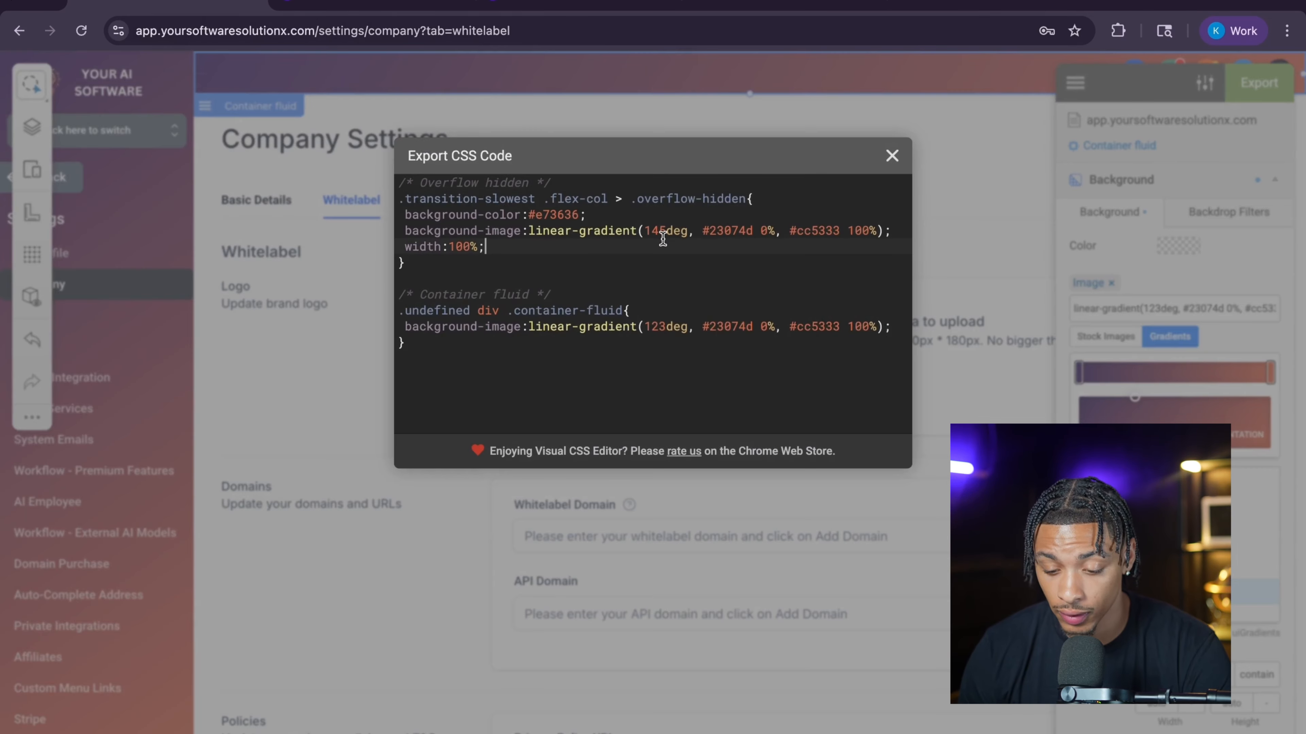
key(ctrl+a)
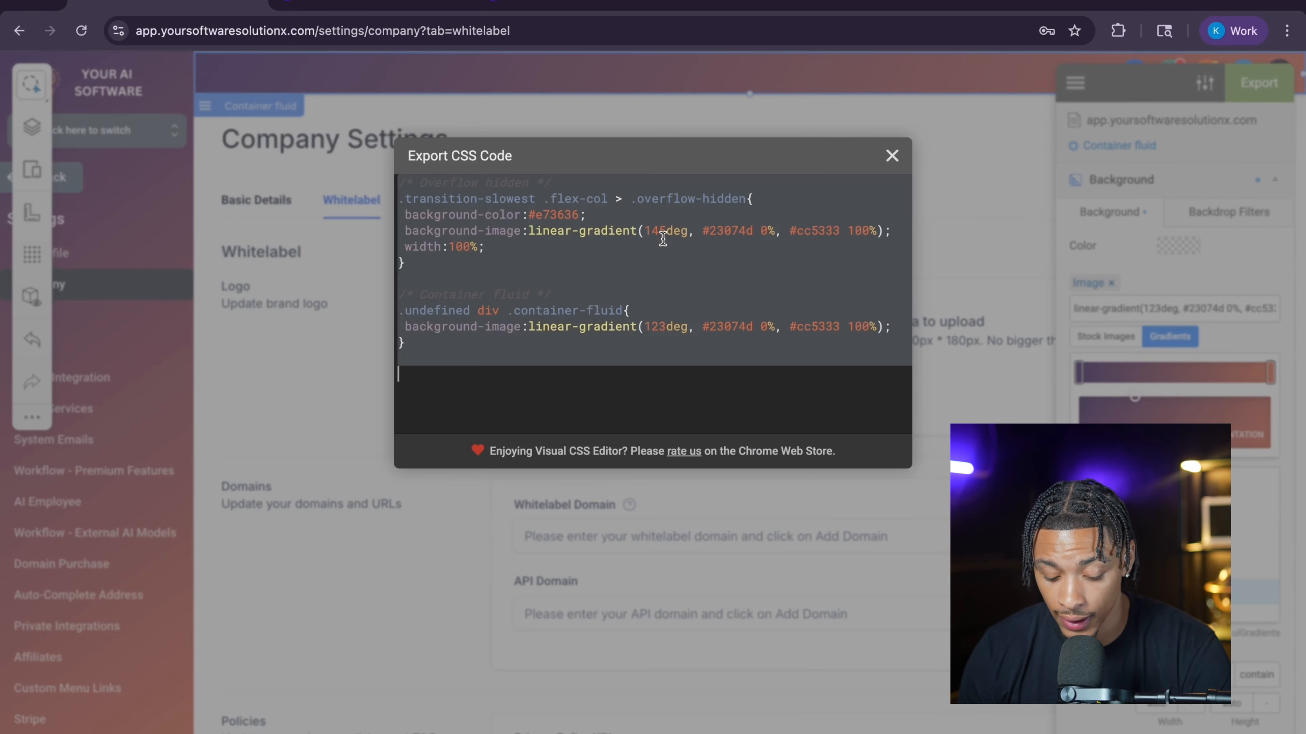
click(891, 156)
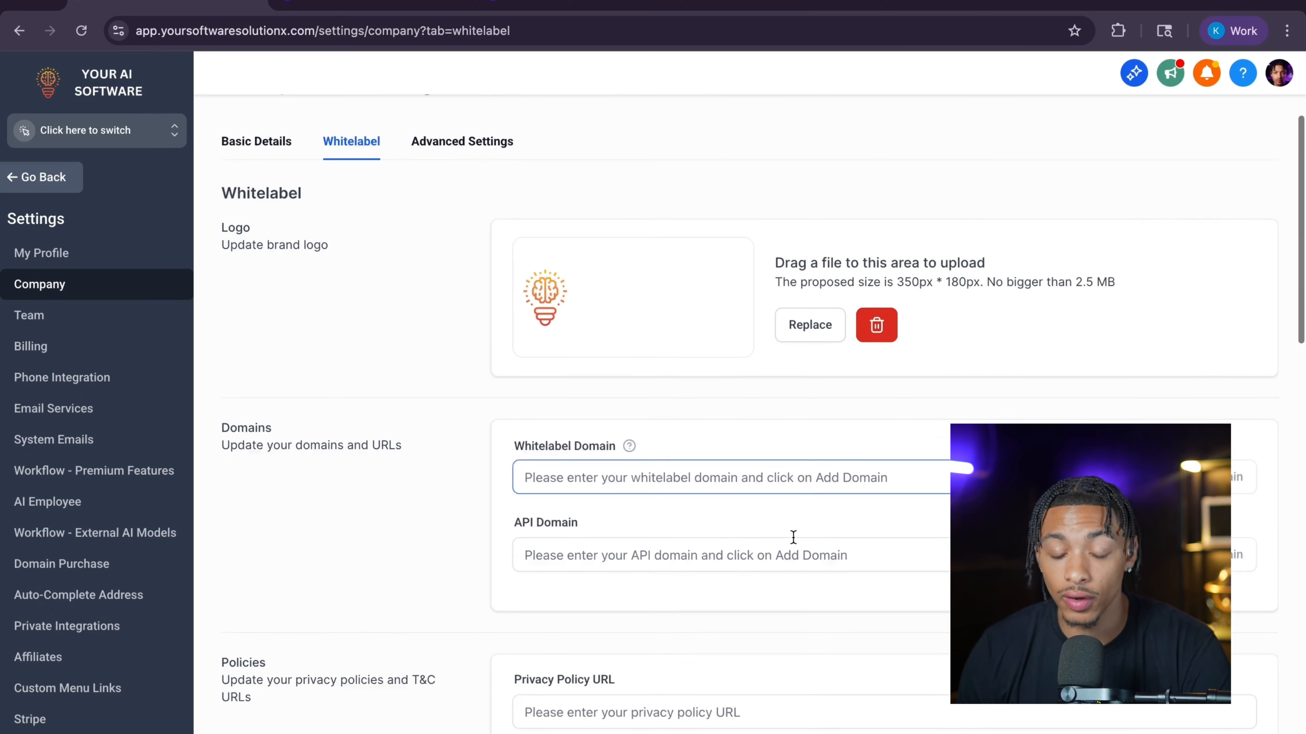
Paste the exported gradient code into the whitelabel Custom CSS editor and save the changes.
scroll(792, 536, down, 10)
scroll(792, 537, down, 5)
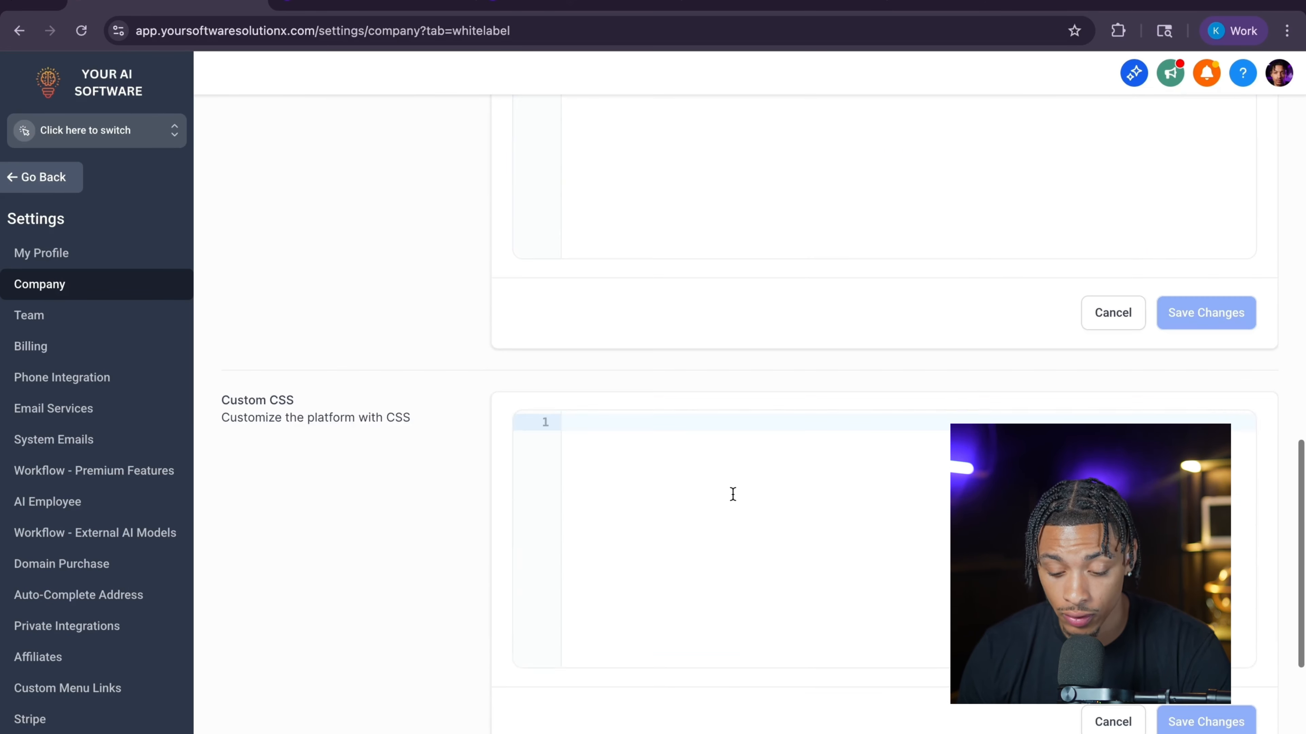
click(731, 492)
key(ctrl+v)
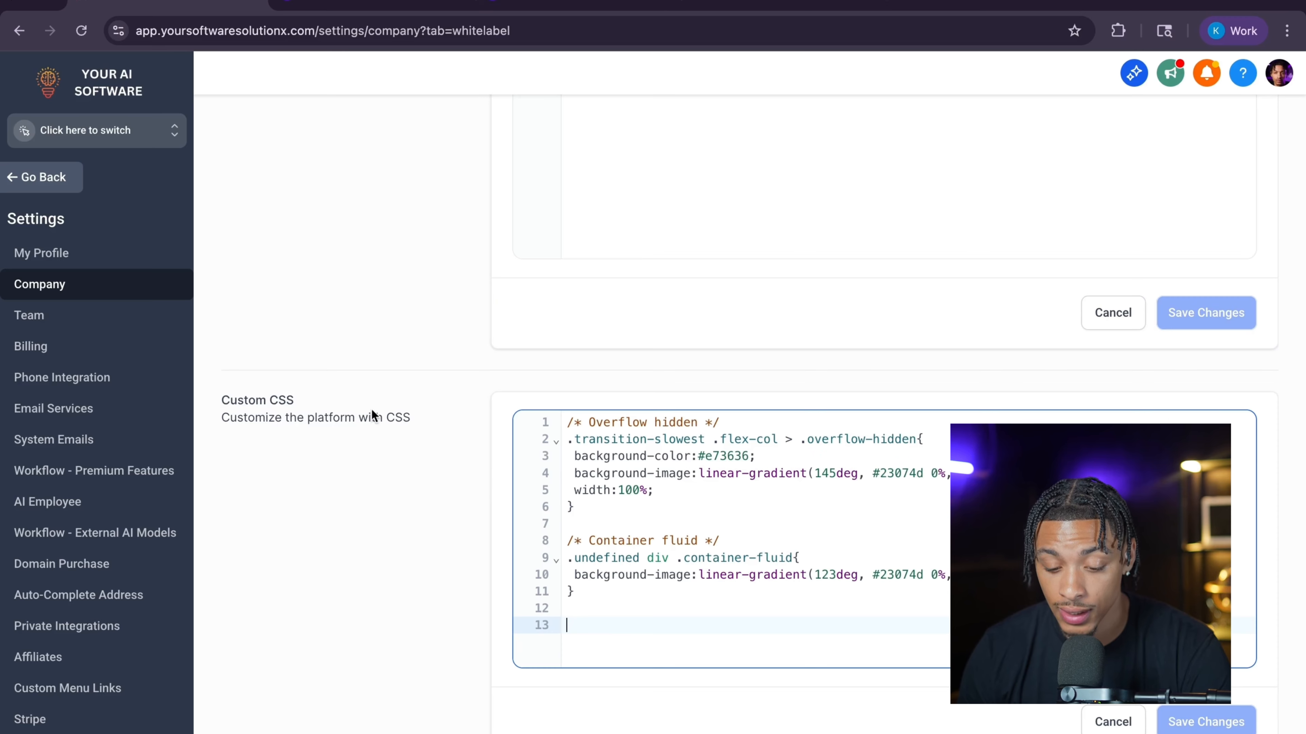
scroll(360, 468, down, 2)
click(1241, 640)
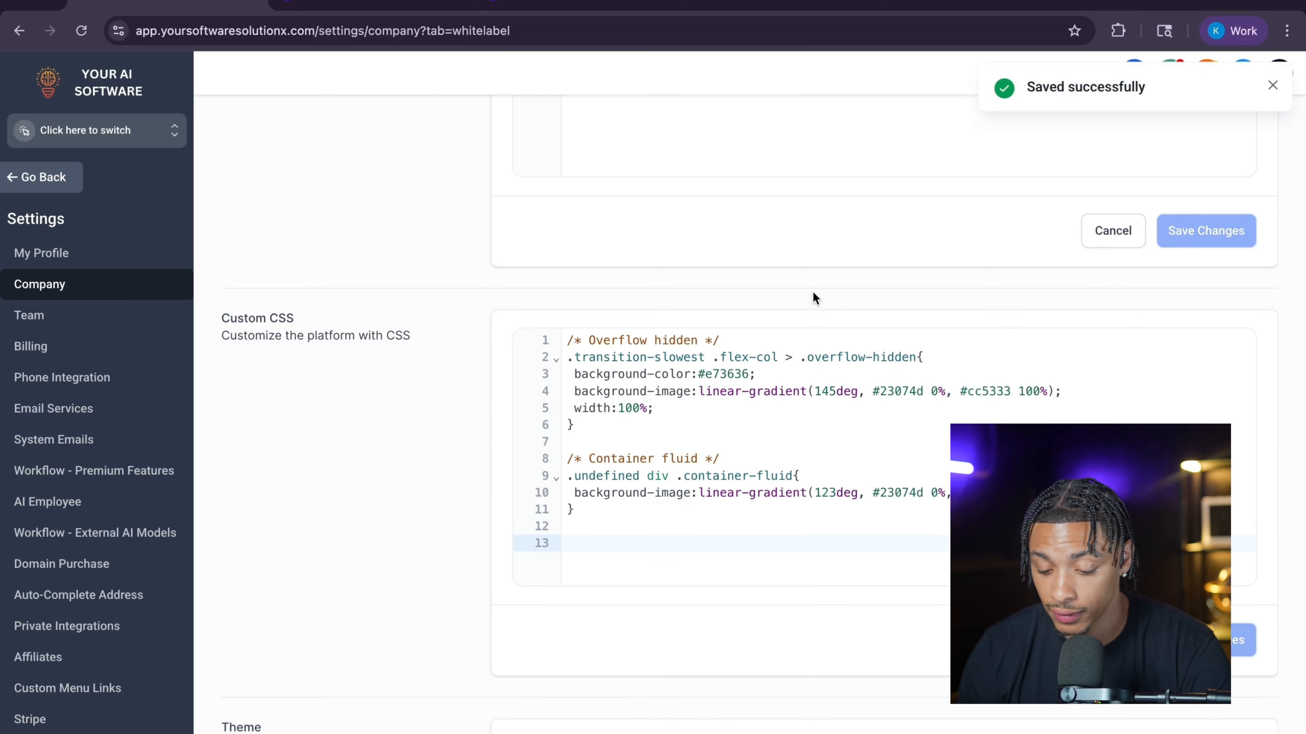
Reload the company settings page and check the sidebar and header styling.
scroll(814, 295, up, 10)
click(81, 31)
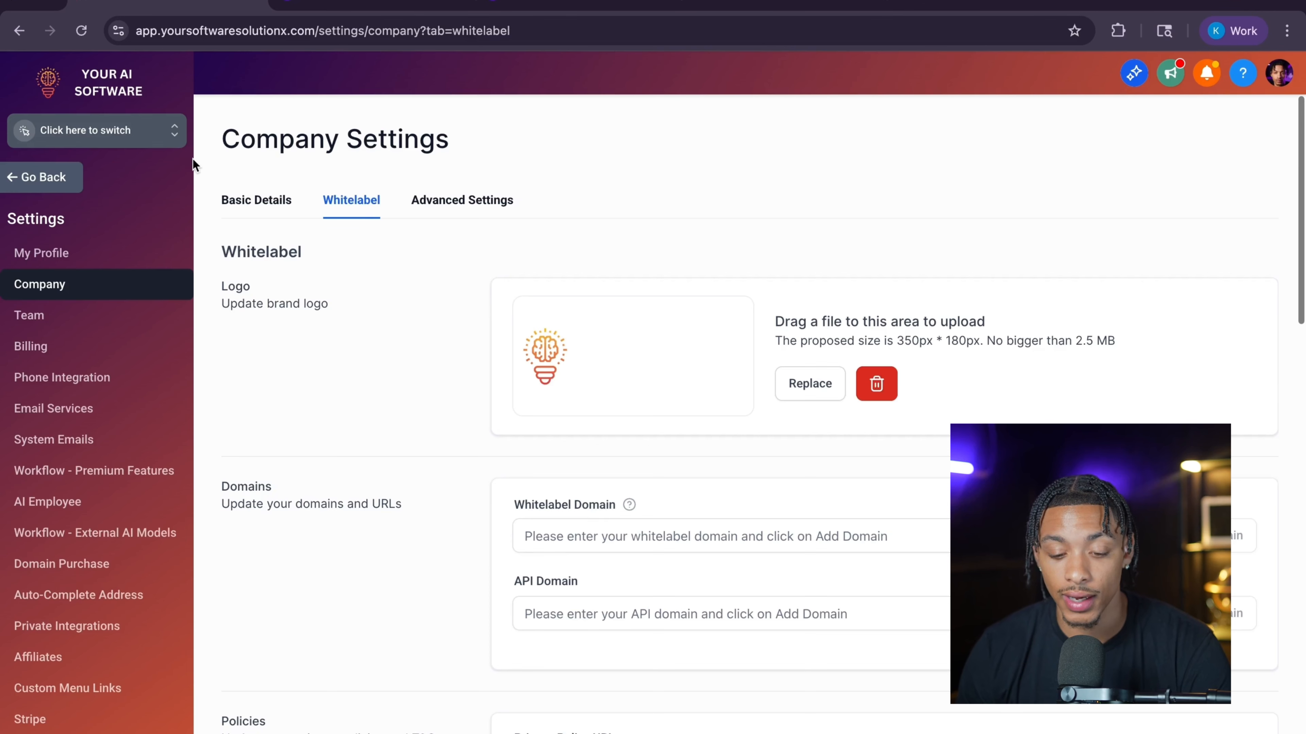
scroll(375, 312, down, 1)
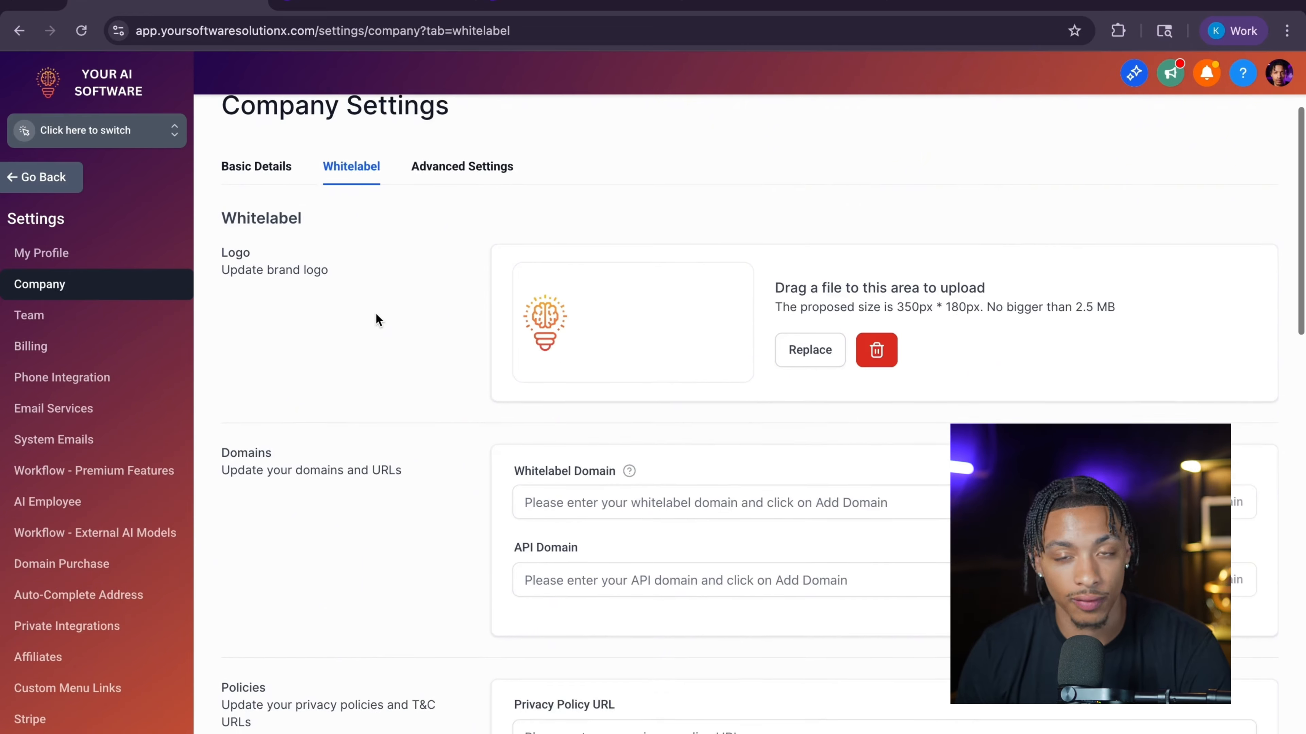
Switch to the Framer Marketplace and search it for "software".
scroll(375, 312, up, 1)
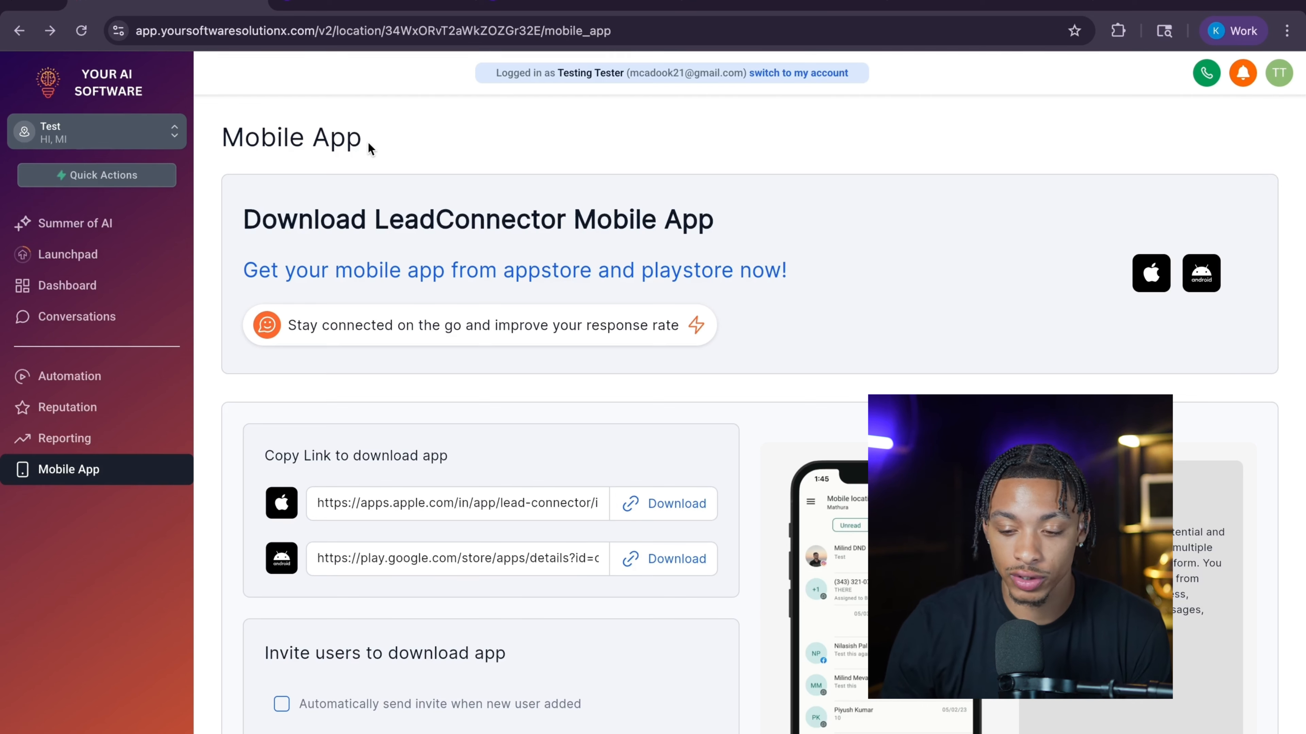
click(1111, 4)
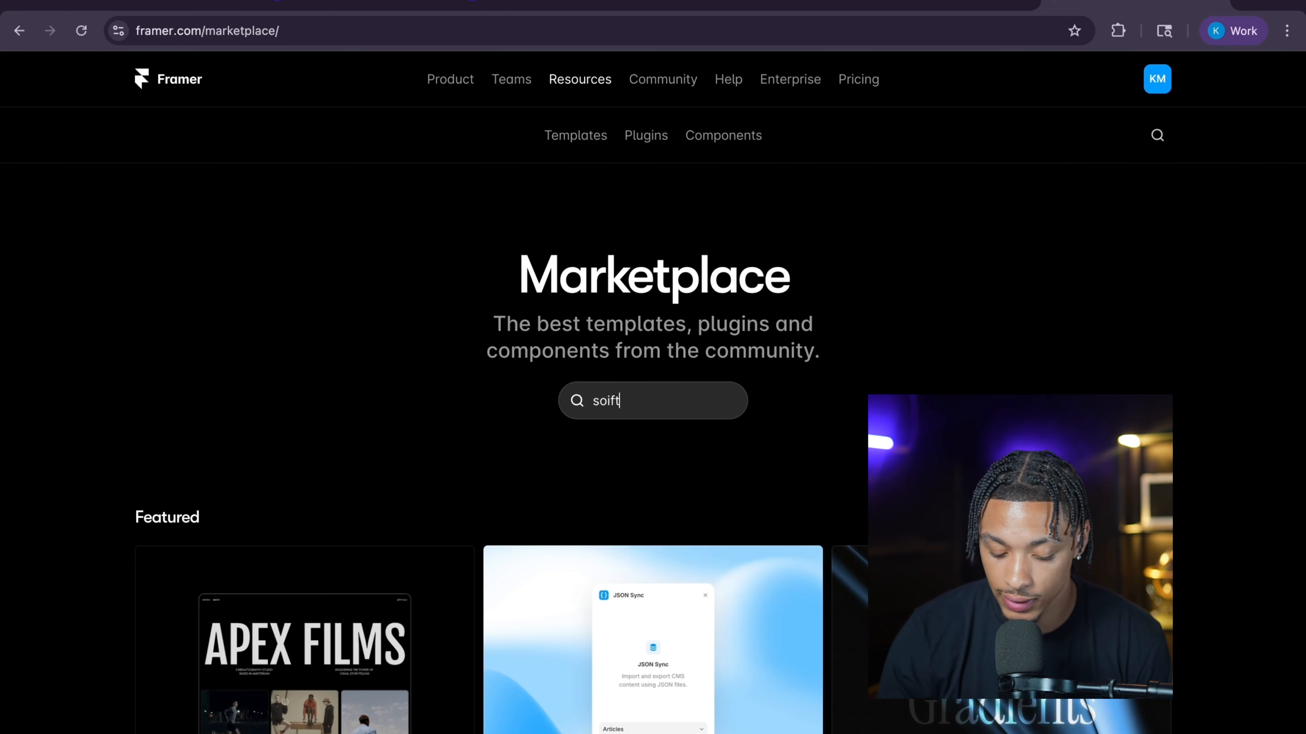
key(Return)
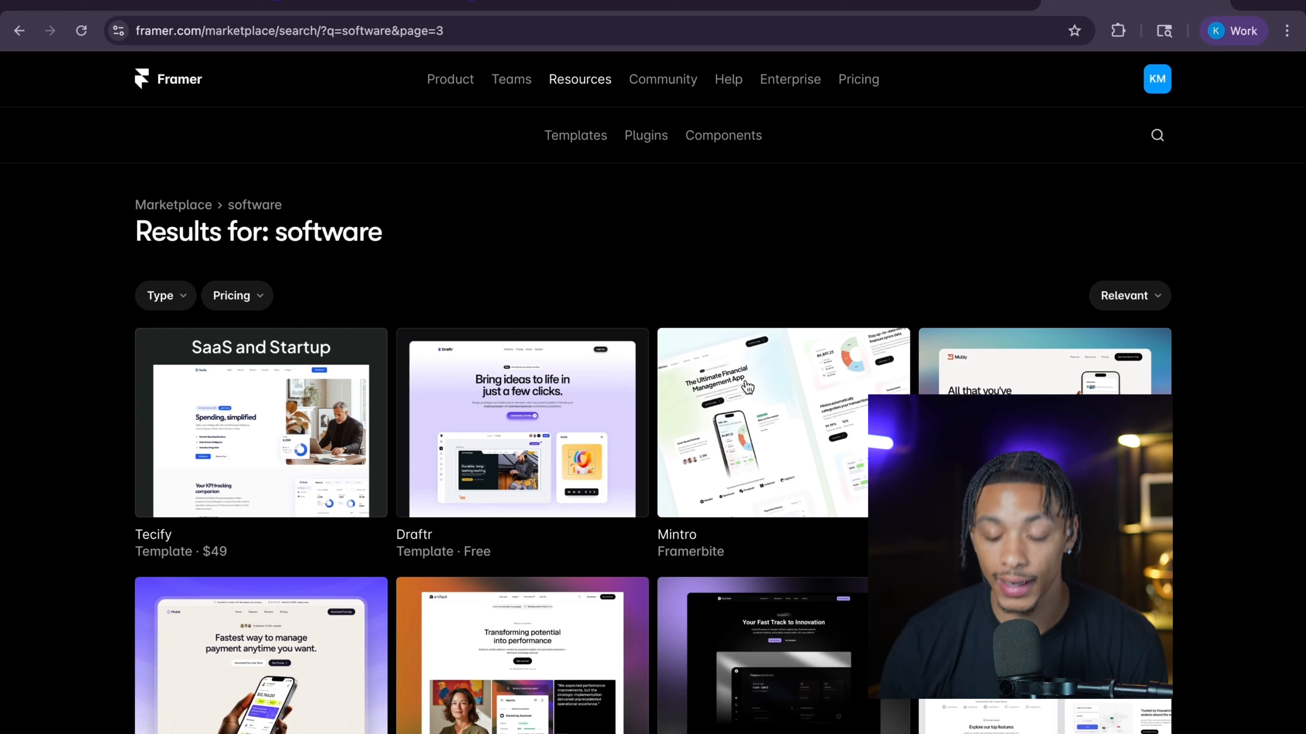
Browse the software website templates in the search results and open the live preview of the Vortex template.
scroll(740, 415, down, 5)
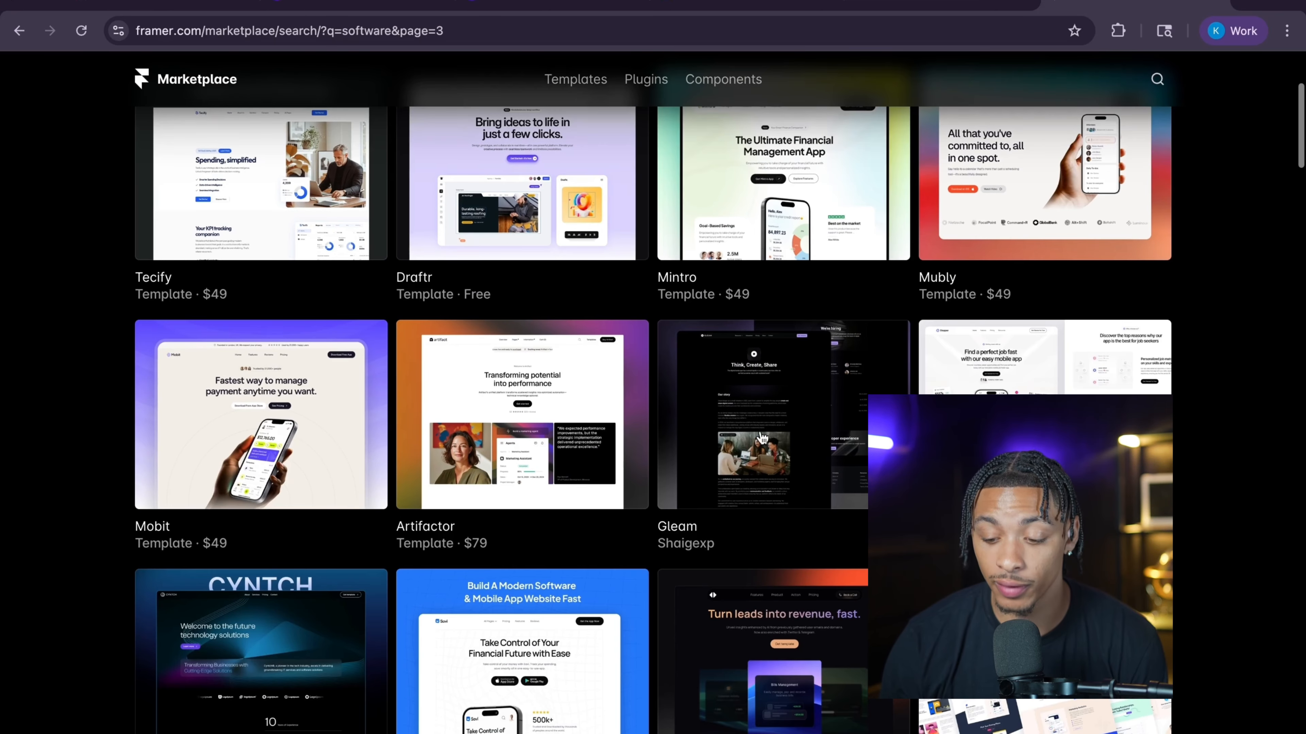
scroll(653, 391, down, 6)
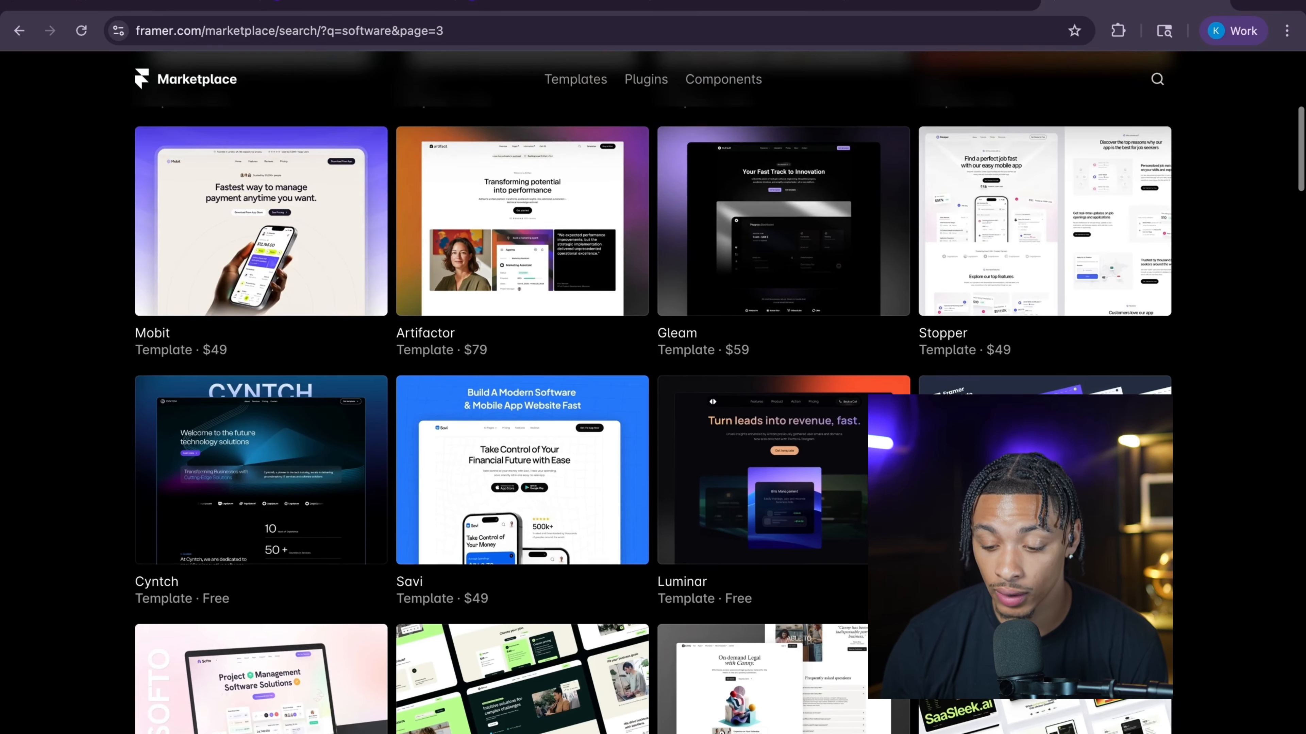
scroll(653, 391, down, 10)
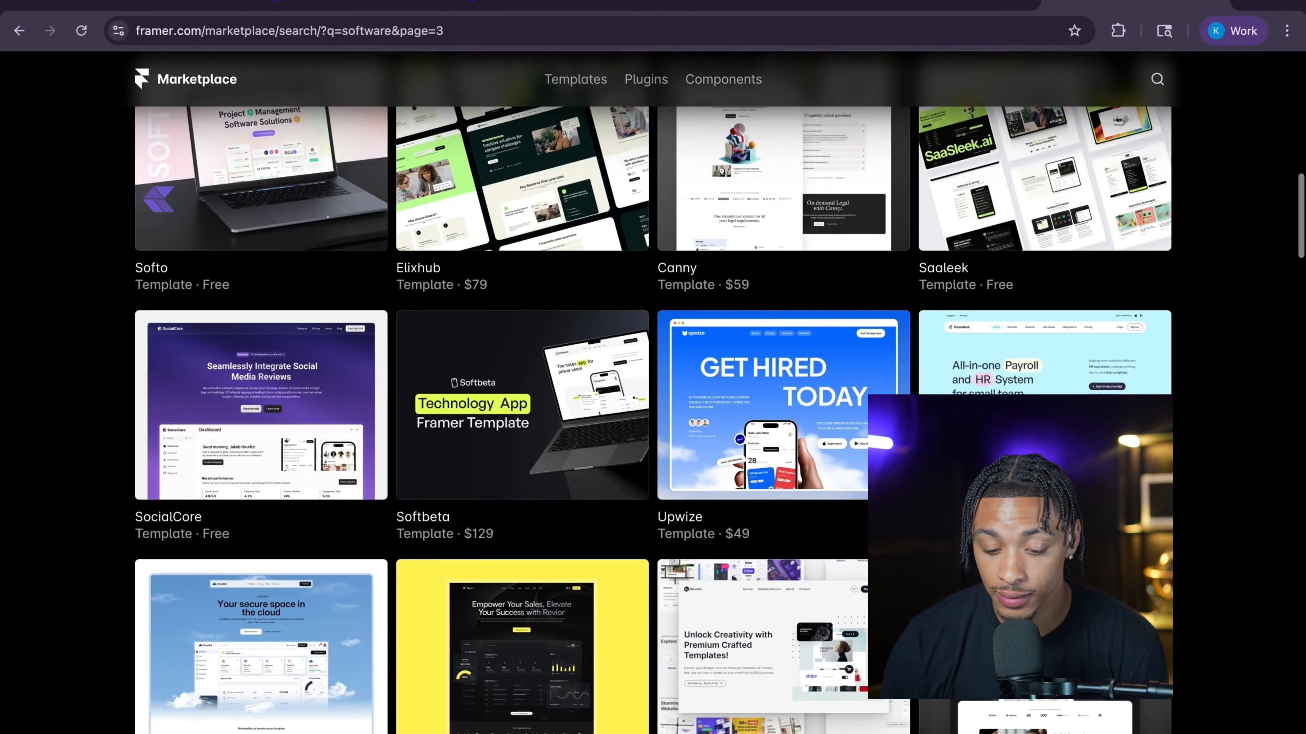
scroll(653, 391, down, 12)
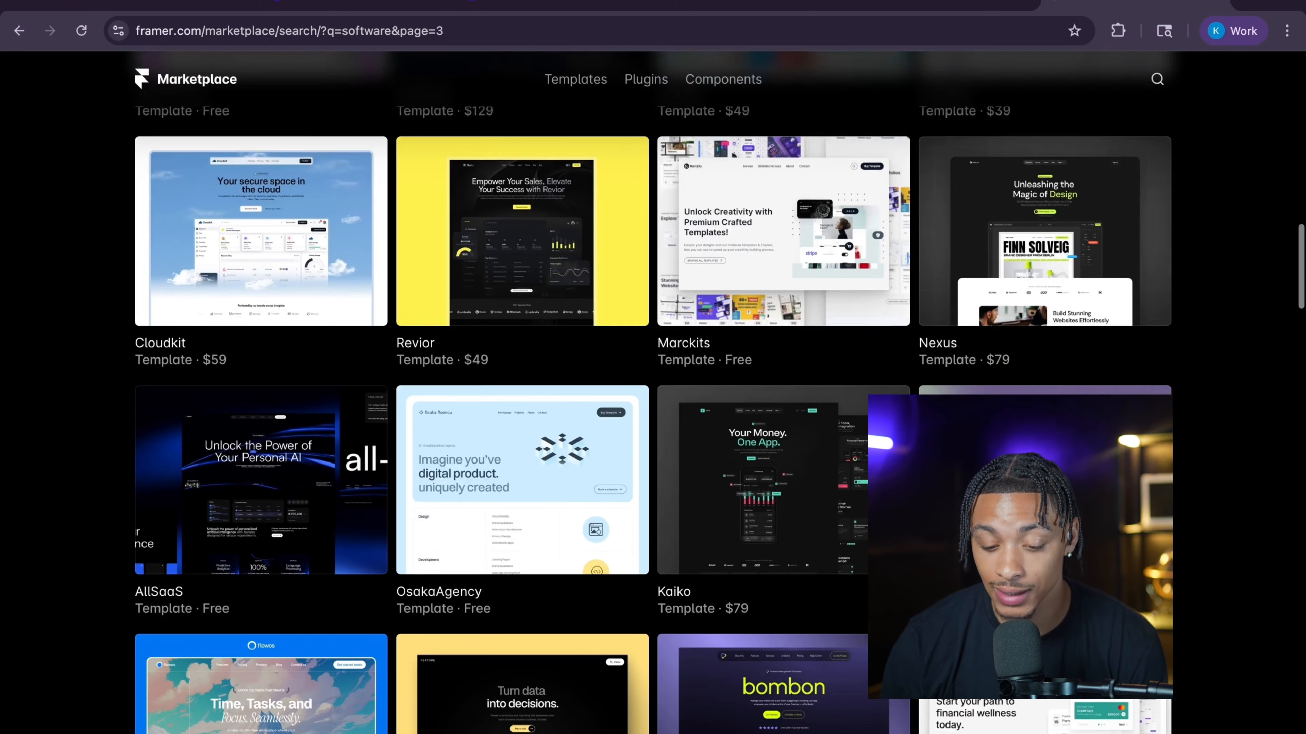
scroll(653, 391, down, 12)
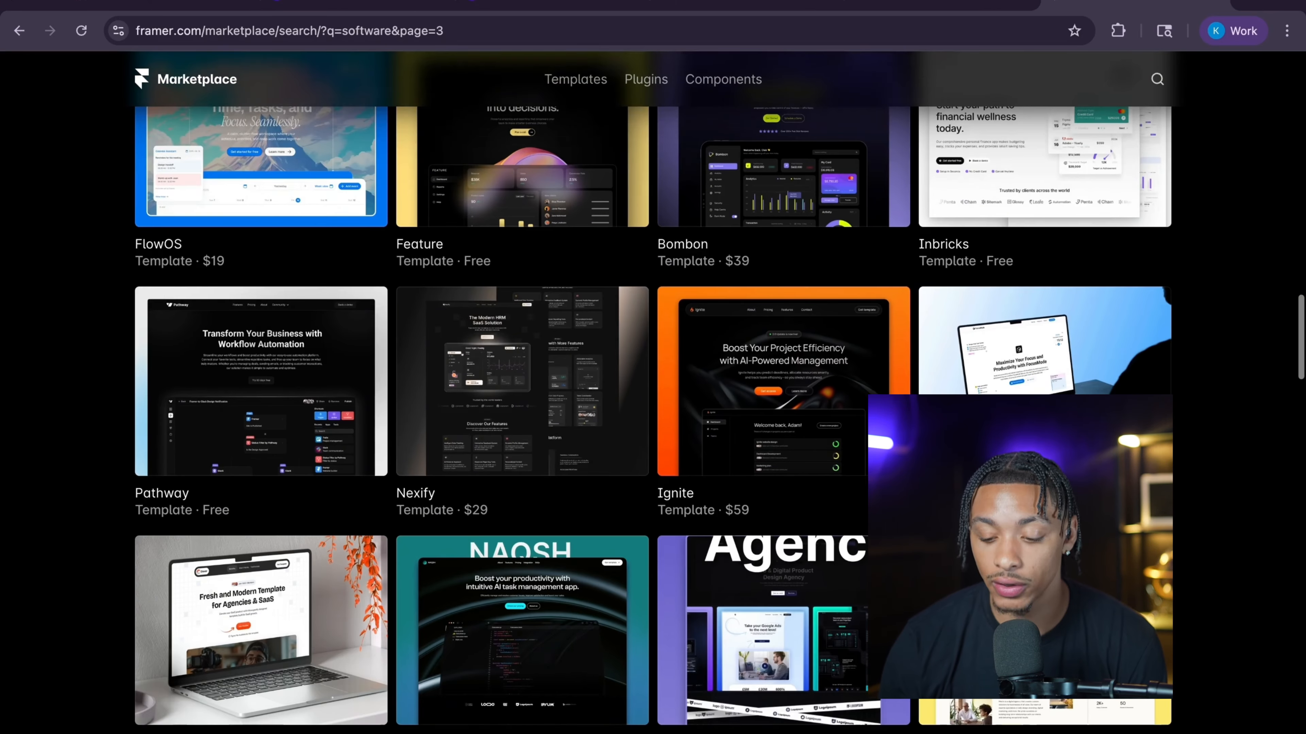
scroll(653, 391, down, 8)
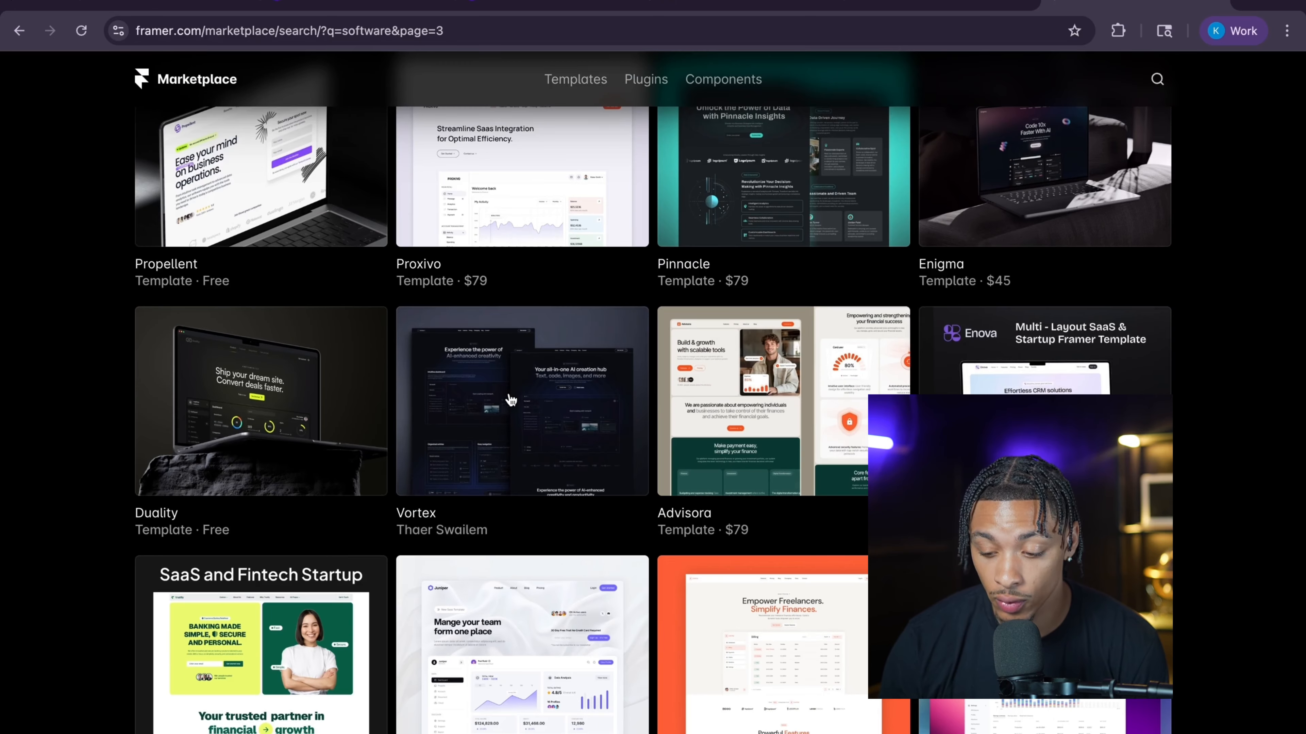
click(510, 399)
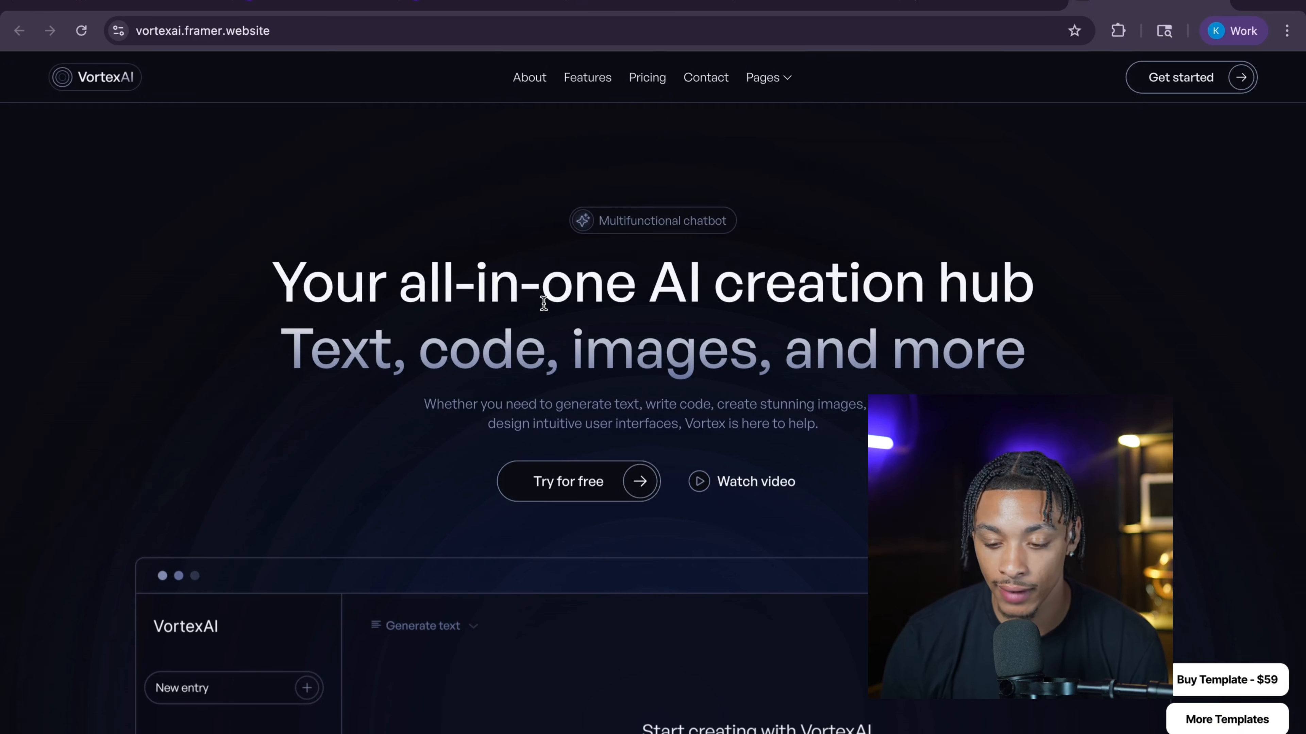
Examine the VortexAI template's homepage, from the hero section through the product demo and the feature sections.
scroll(549, 314, down, 1)
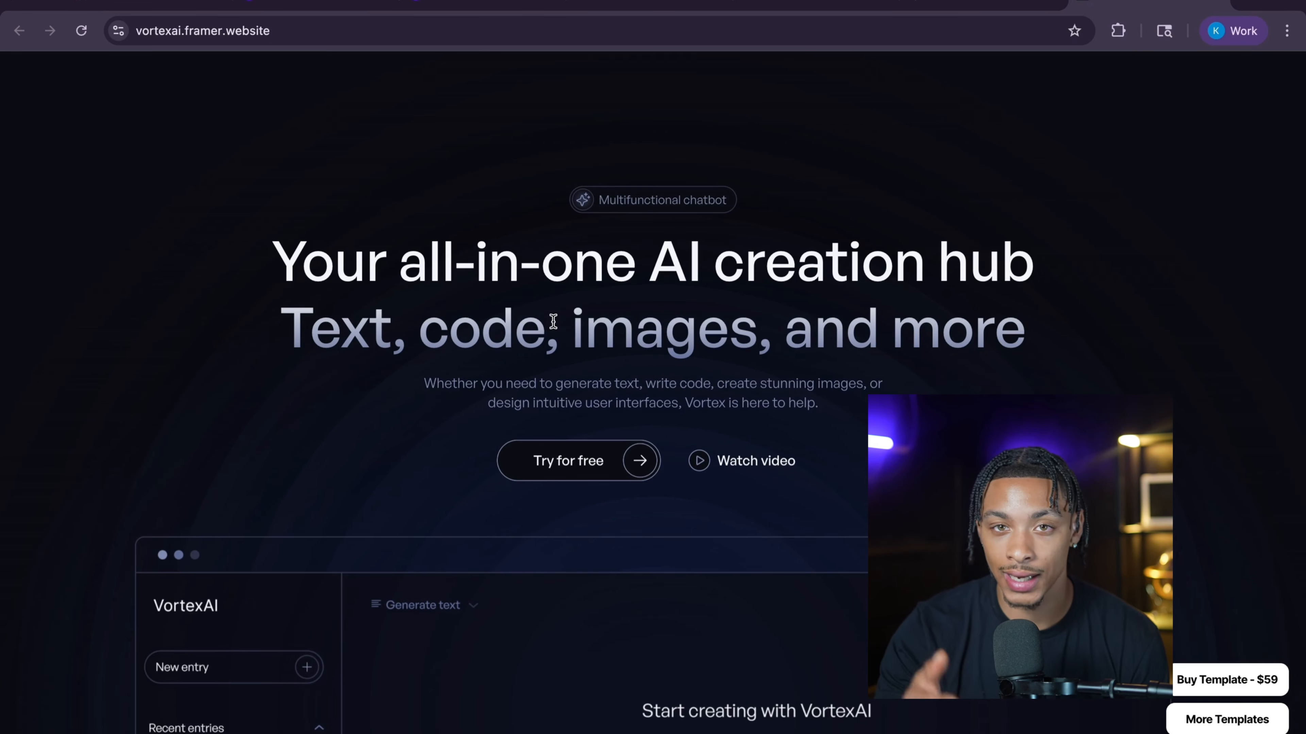
scroll(595, 373, down, 7)
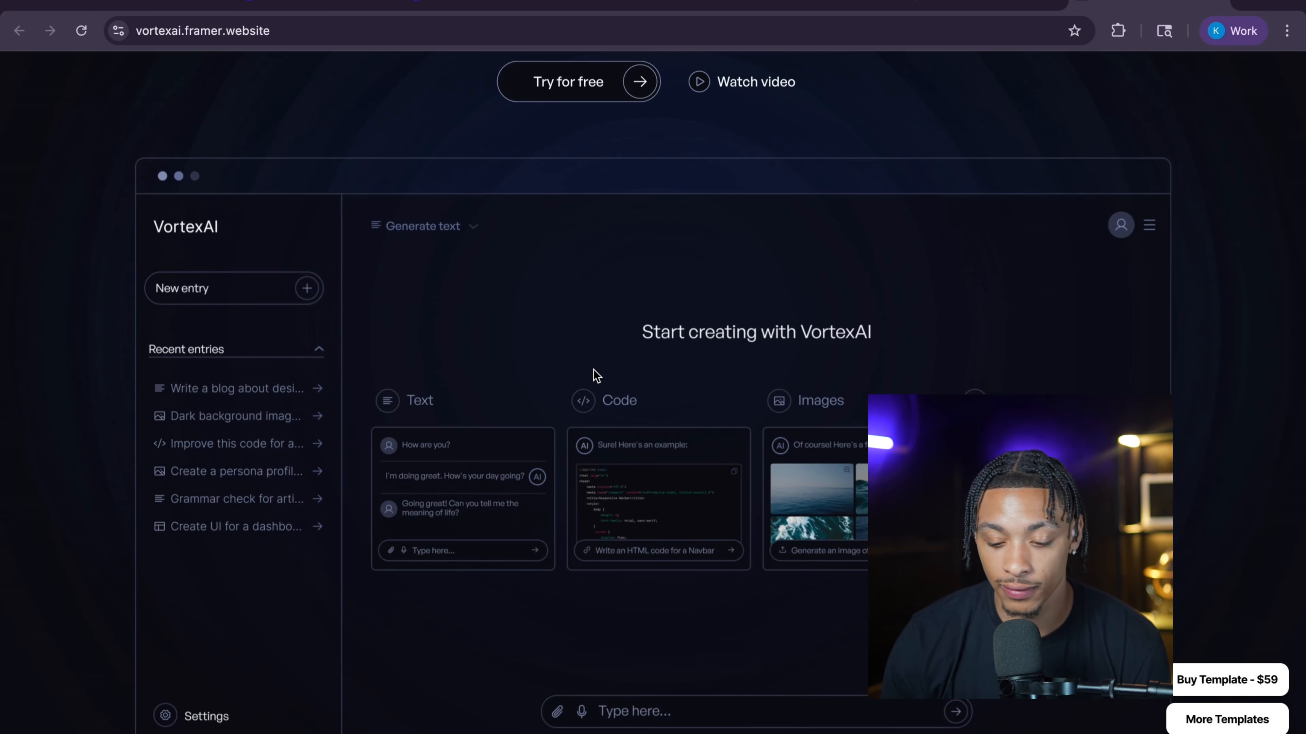
scroll(561, 390, down, 1)
scroll(559, 380, up, 1)
scroll(539, 386, down, 2)
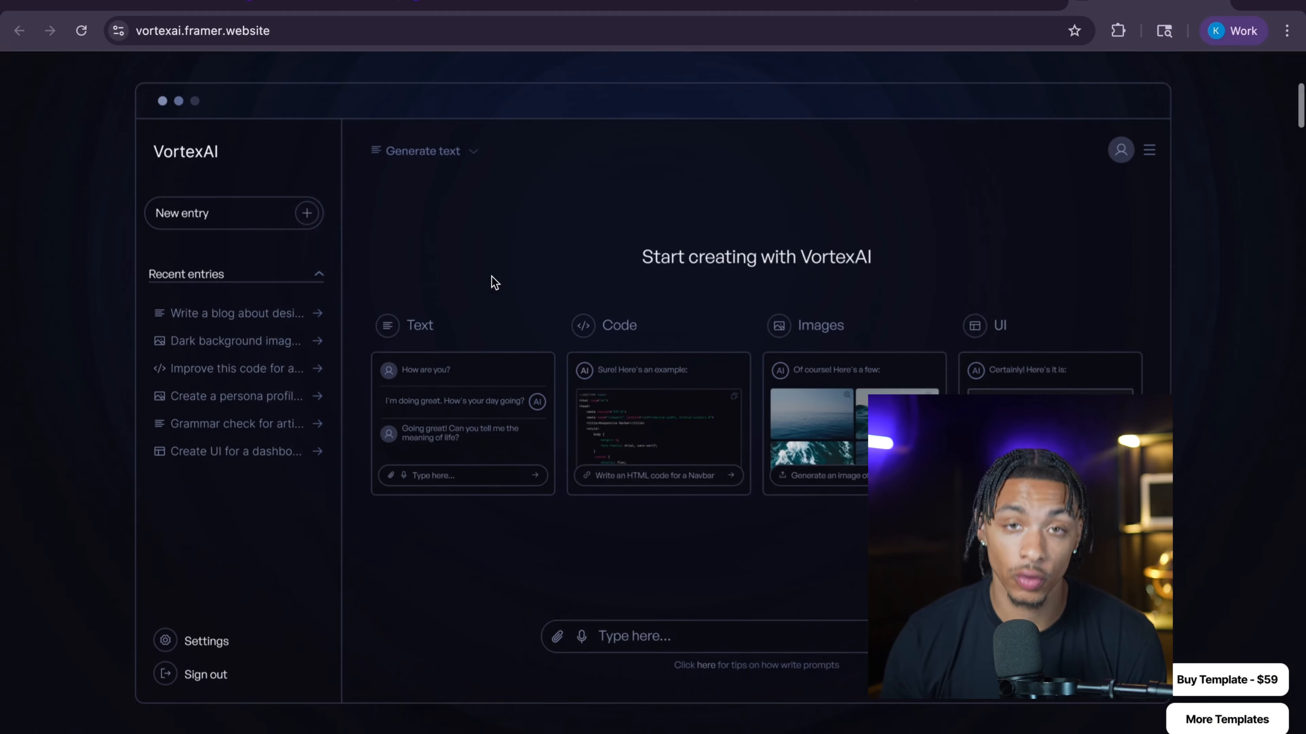
scroll(492, 283, down, 14)
scroll(492, 280, down, 20)
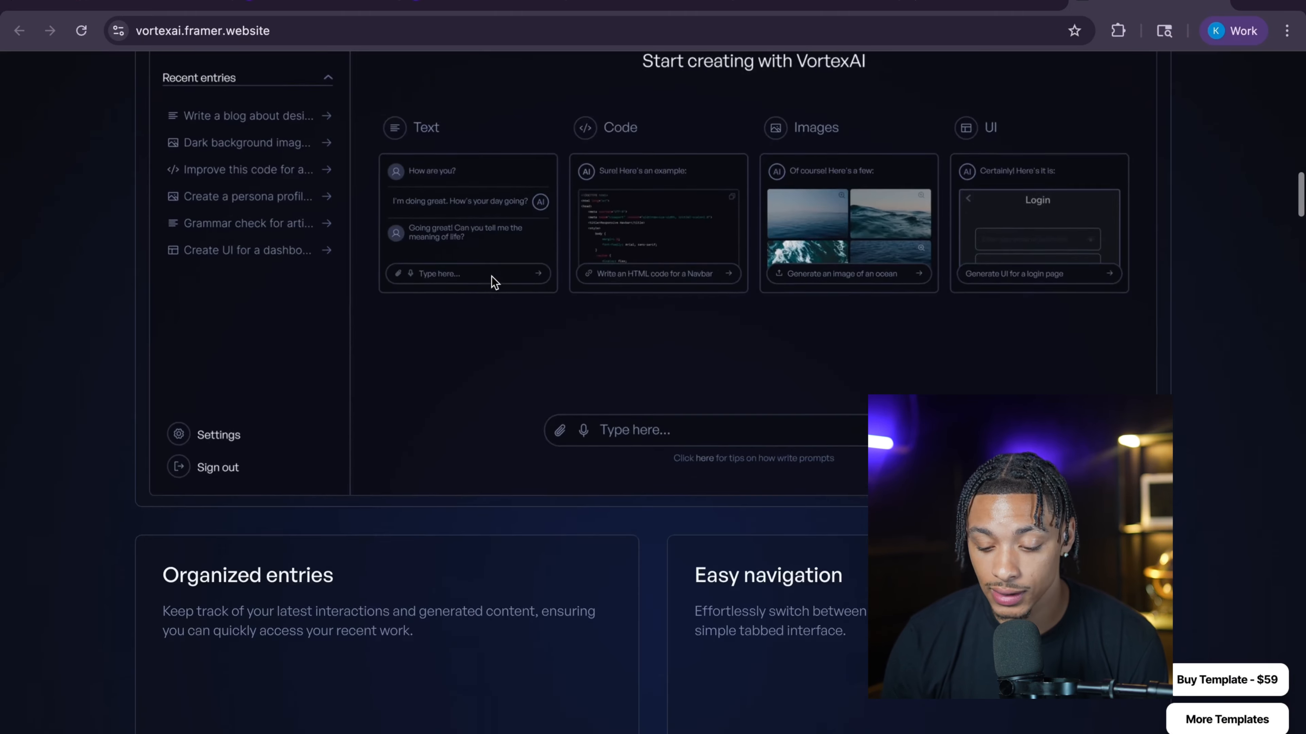
scroll(492, 283, down, 11)
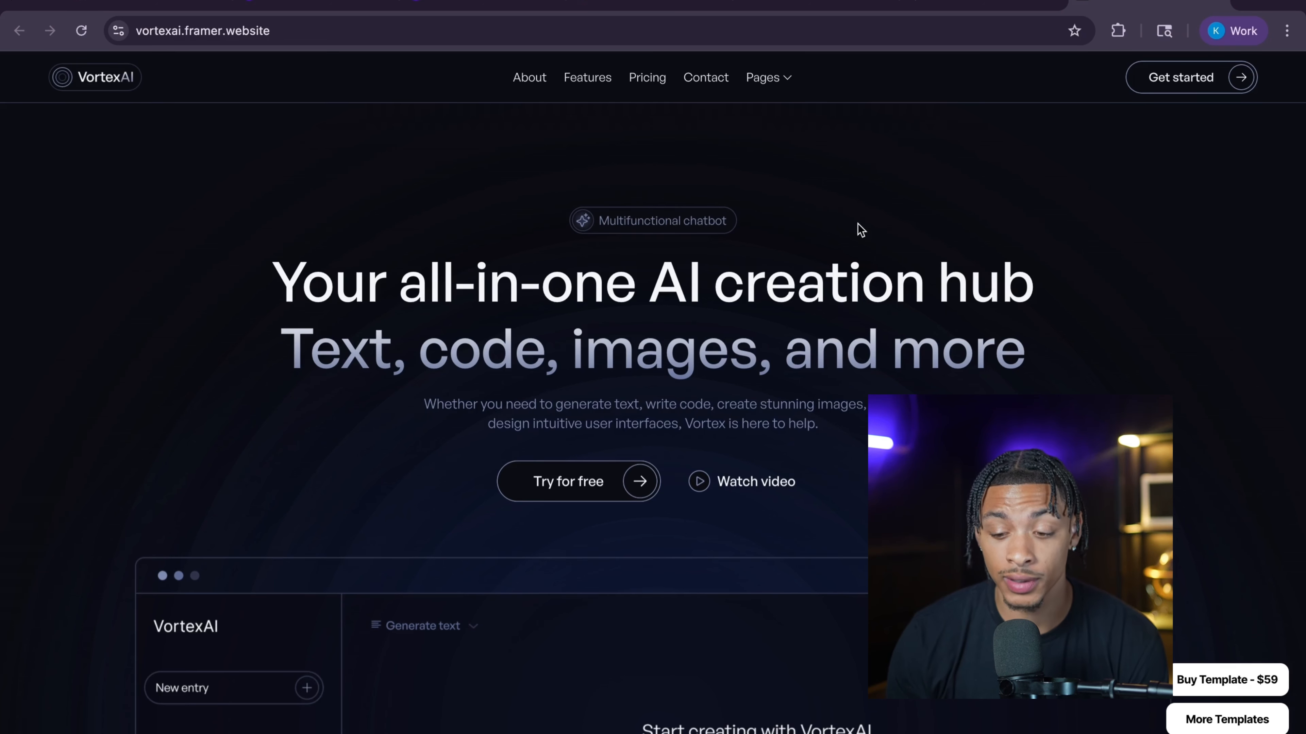
Open the VortexAI template's pricing page and examine the Starter, Professional and Enterprise plans.
click(662, 82)
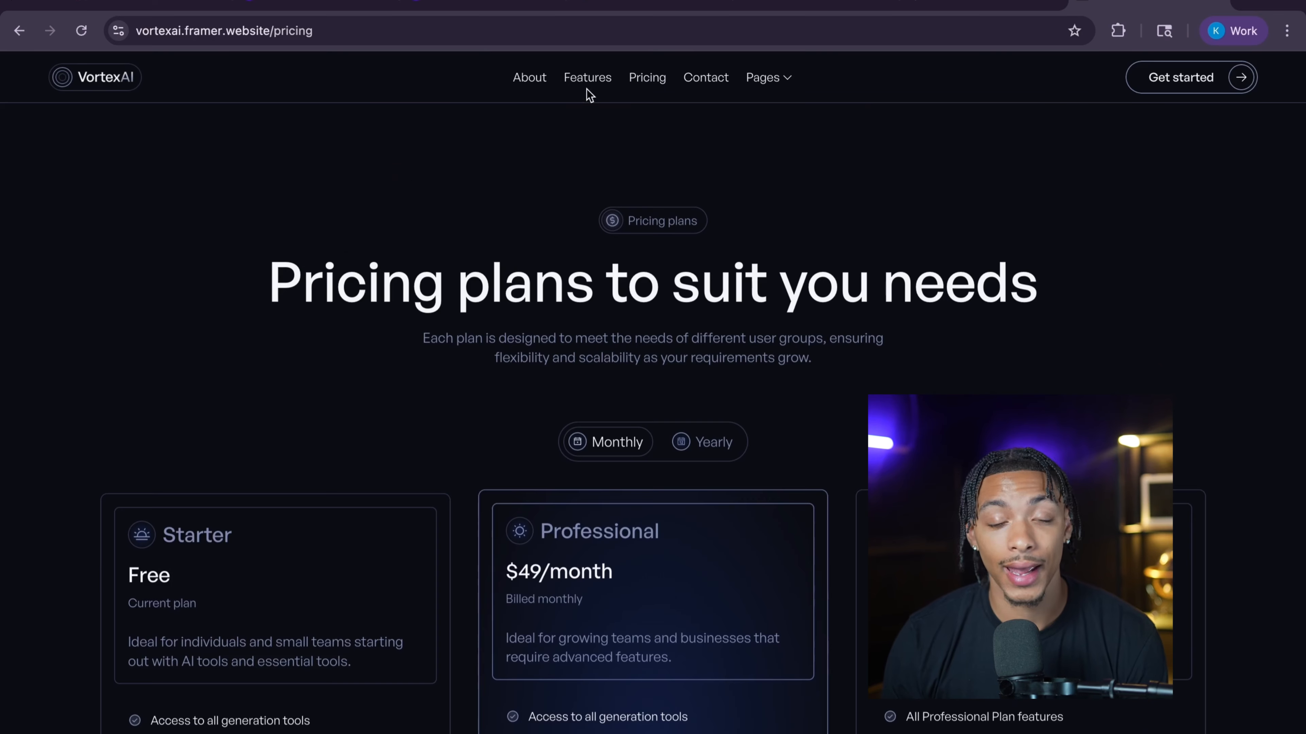
scroll(665, 252, down, 5)
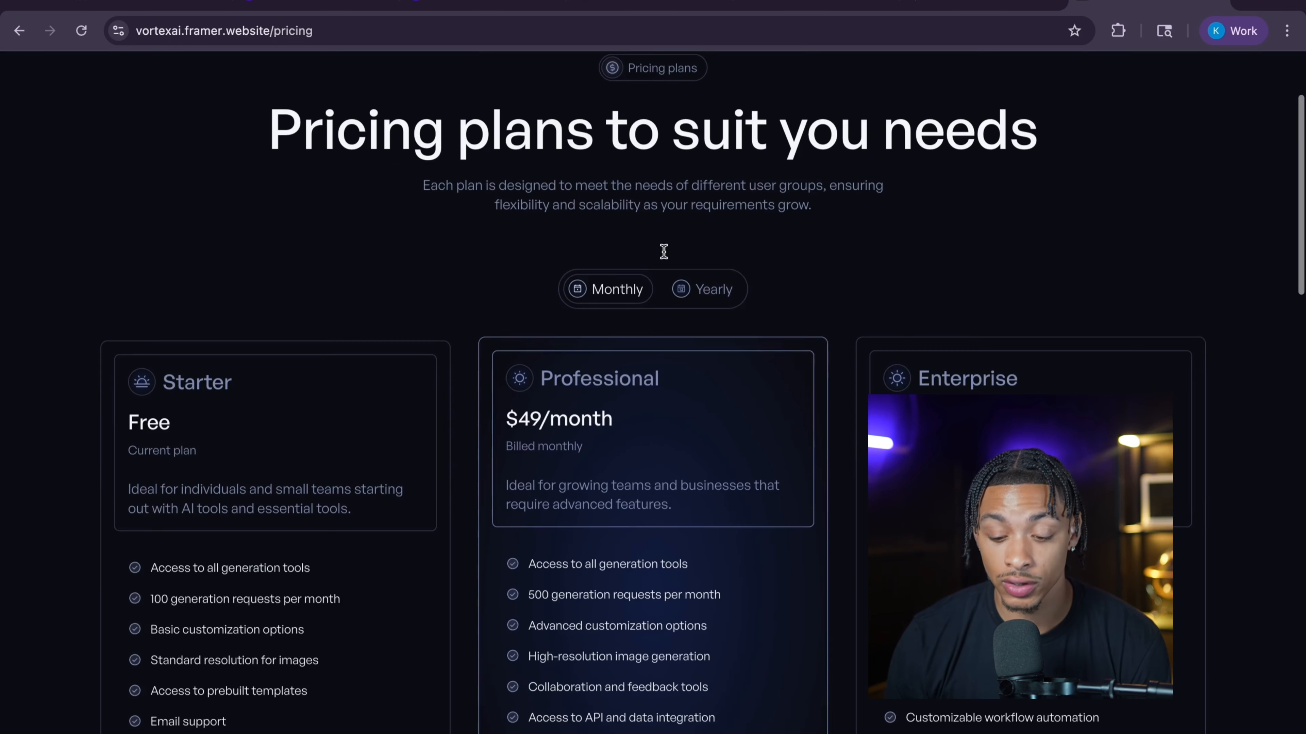
scroll(608, 294, up, 5)
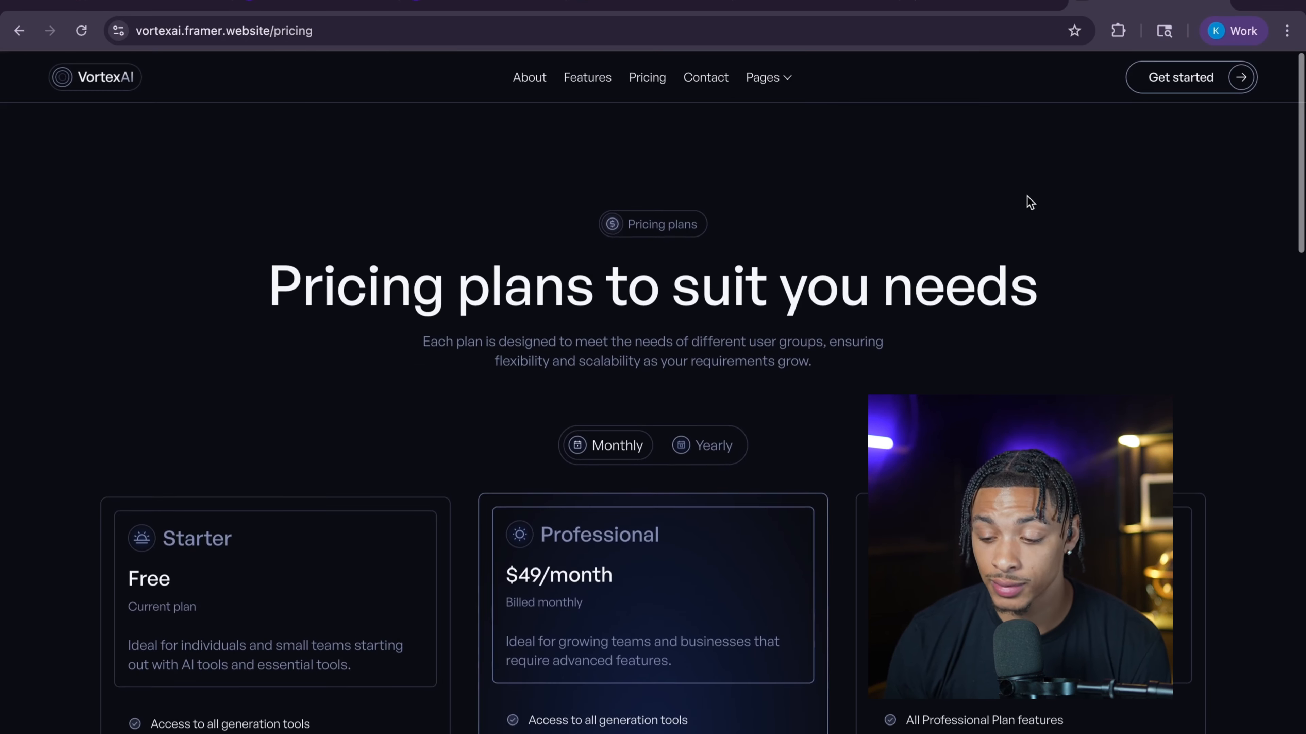
scroll(912, 382, down, 5)
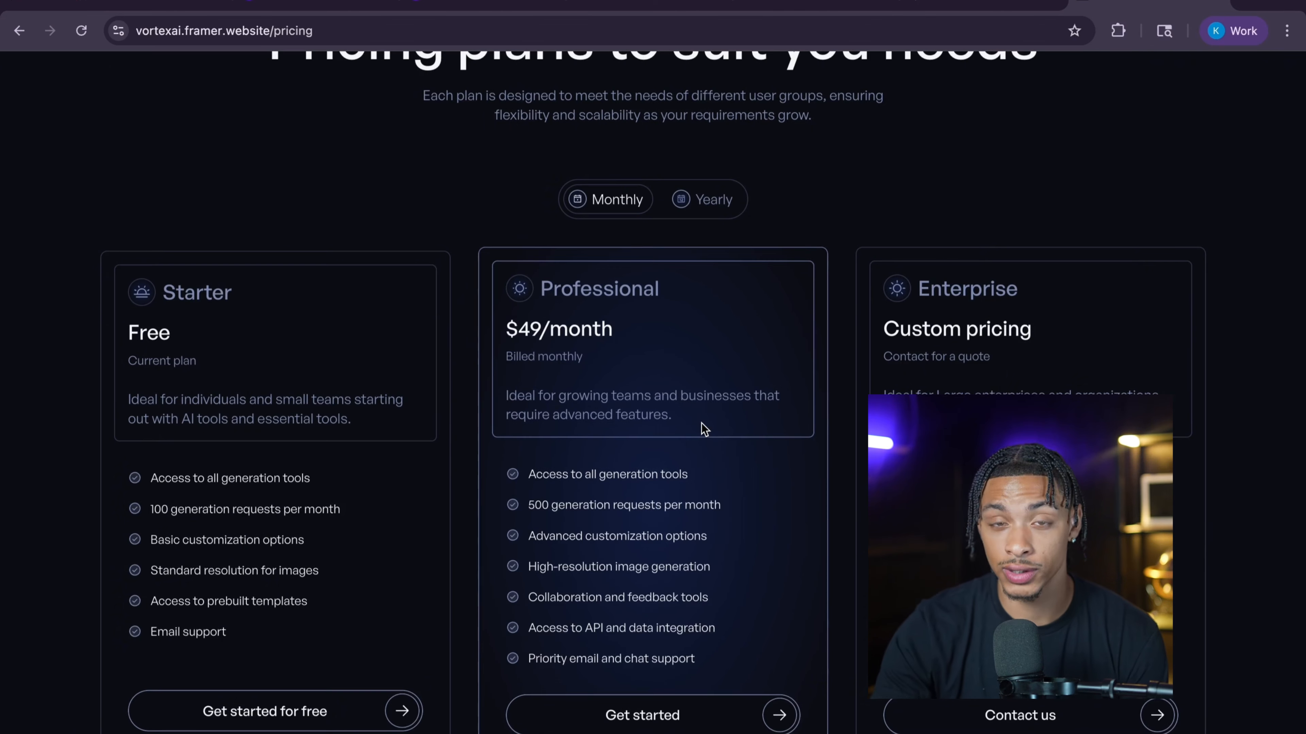
scroll(702, 423, down, 3)
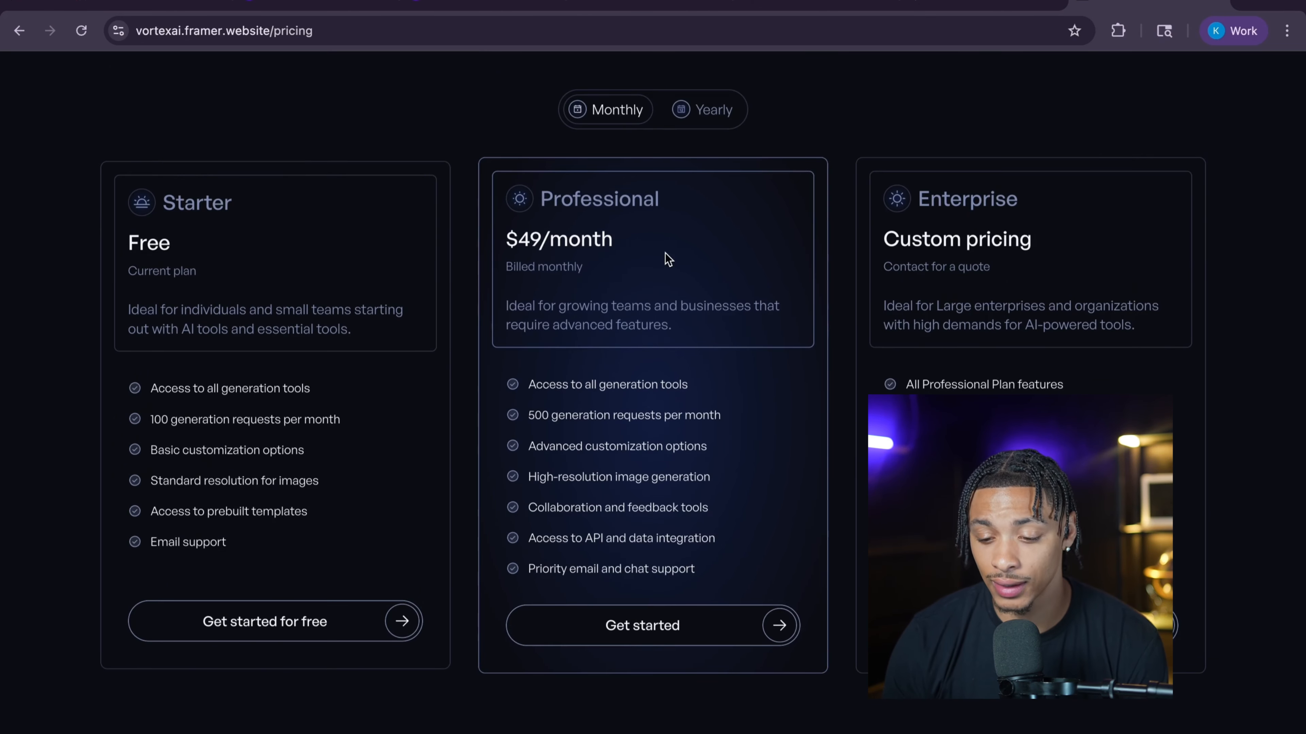
scroll(334, 345, up, 1)
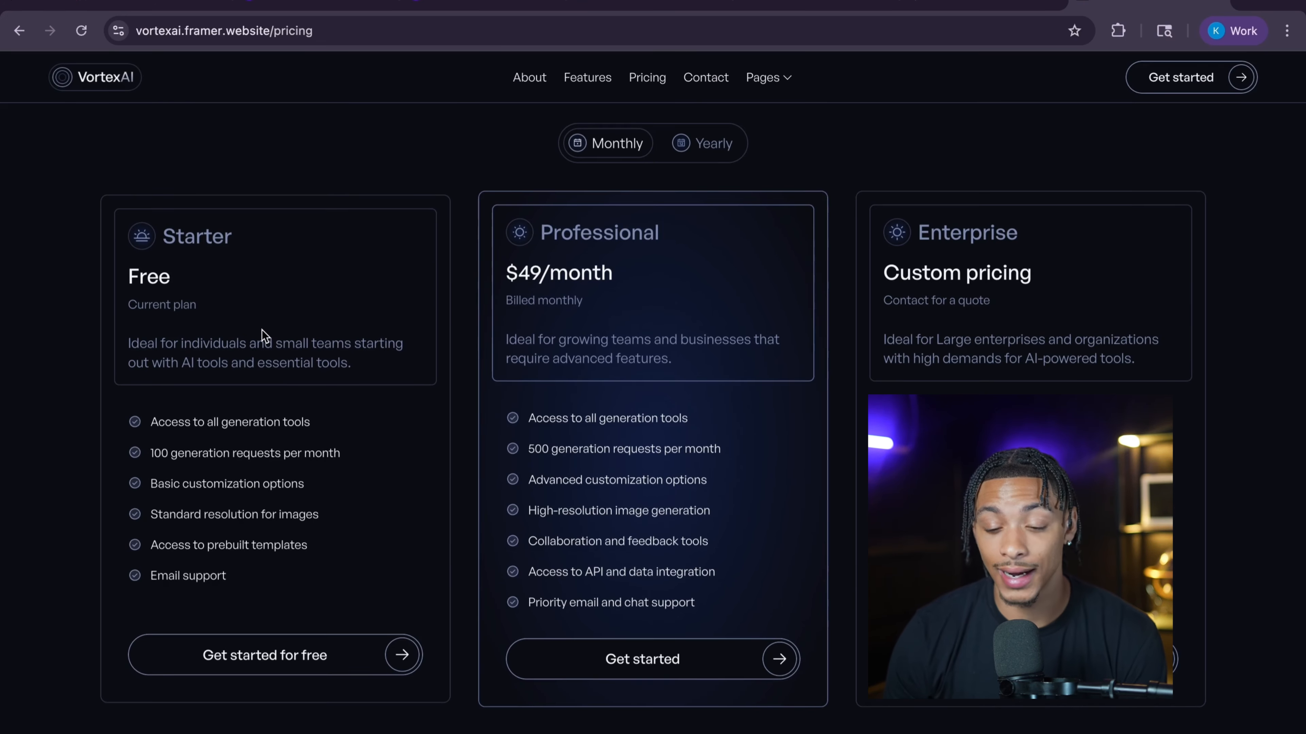
scroll(263, 331, down, 1)
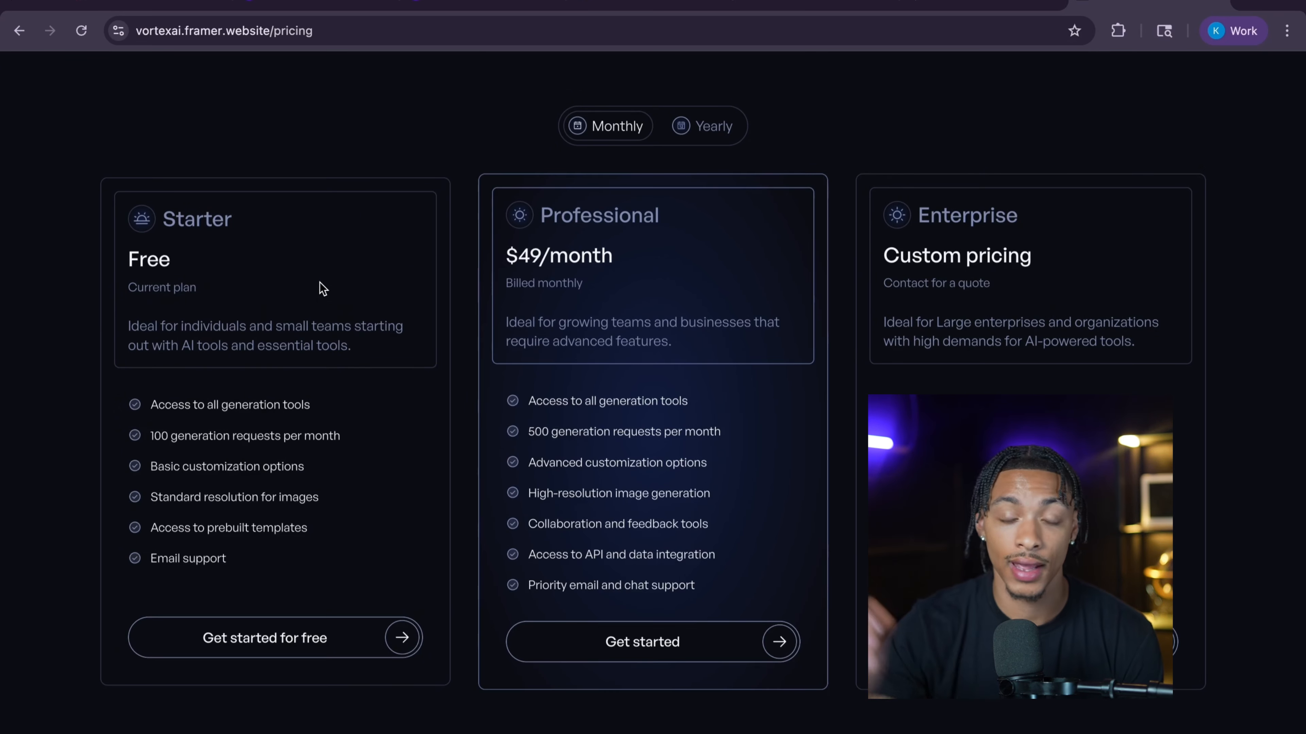
scroll(598, 367, down, 5)
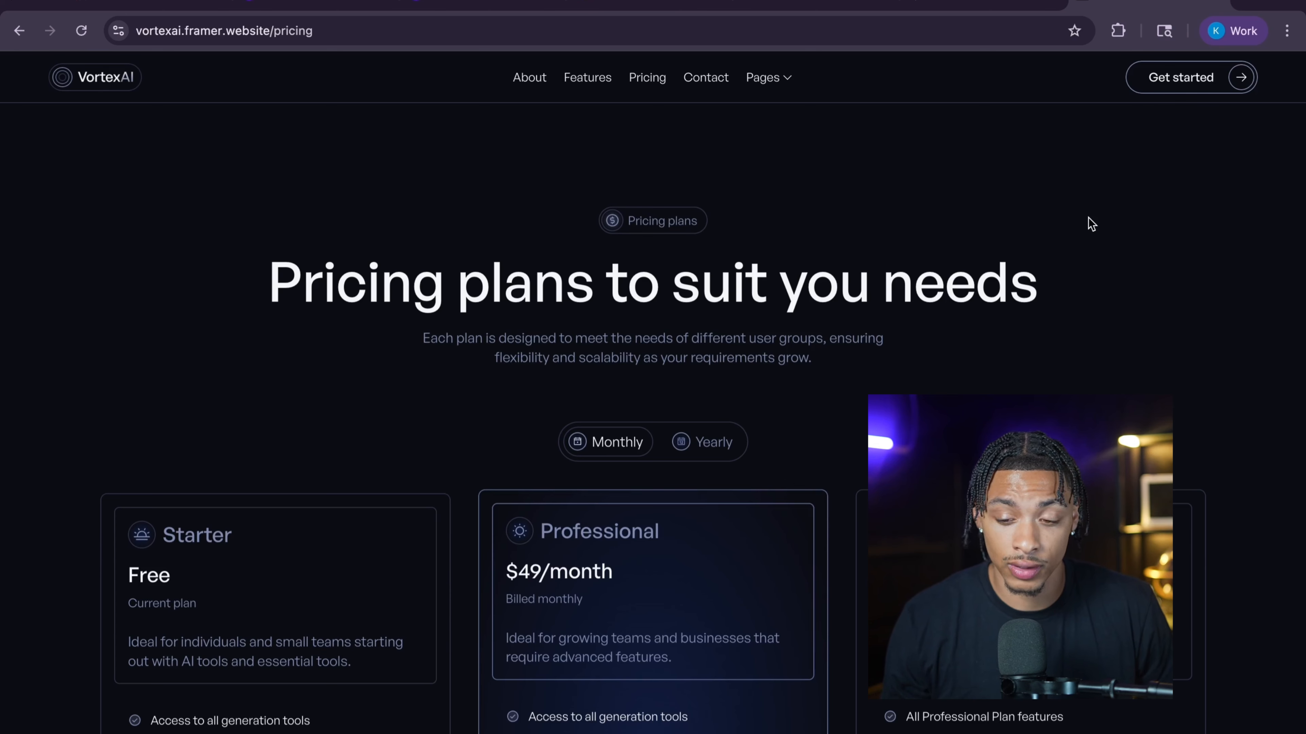
Switch to Lovable and dismiss the Lovable Agent announcement to reach the prompt box.
click(1247, 2)
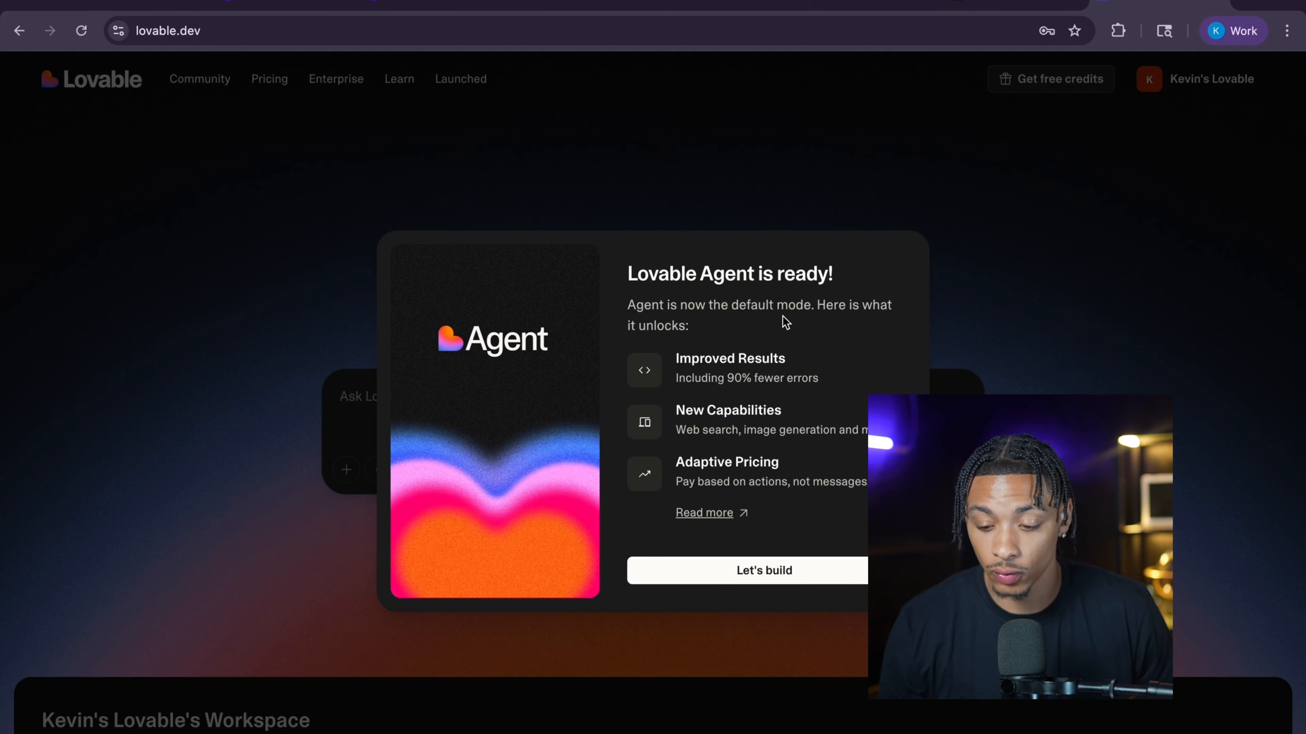
key(Escape)
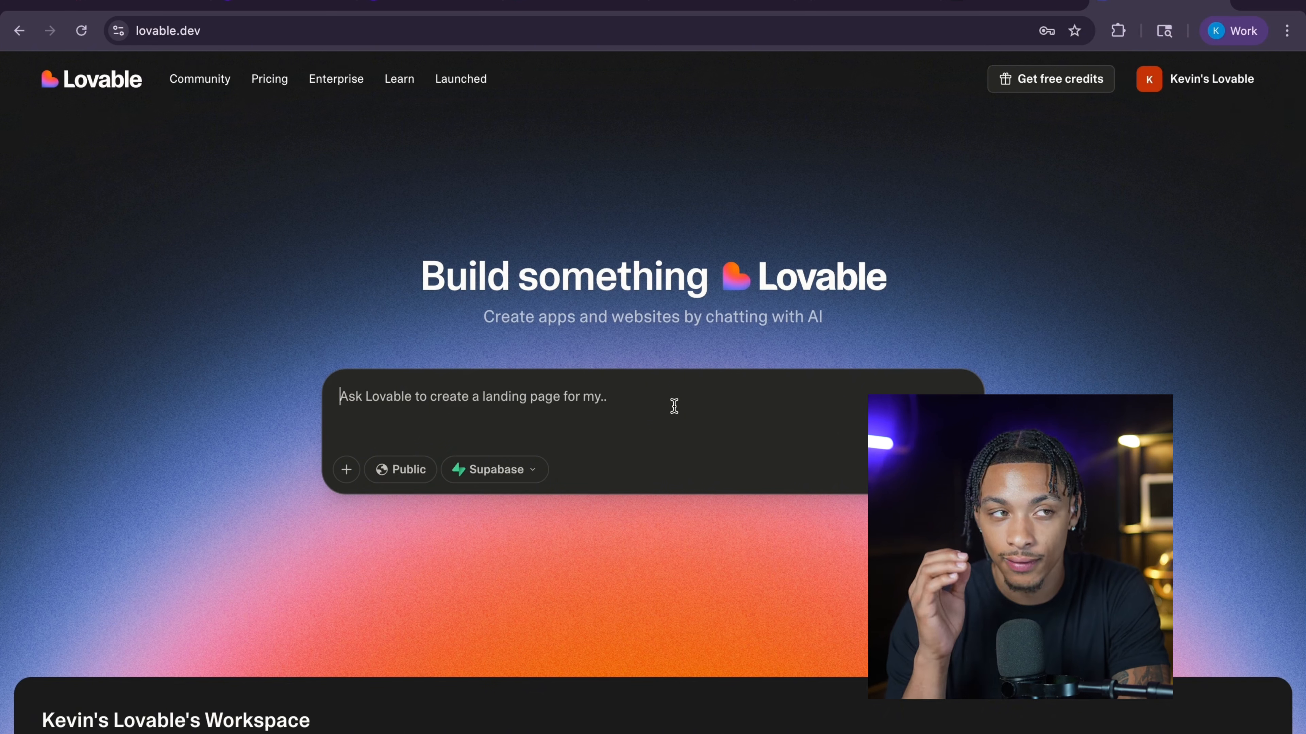
scroll(554, 339, down, 2)
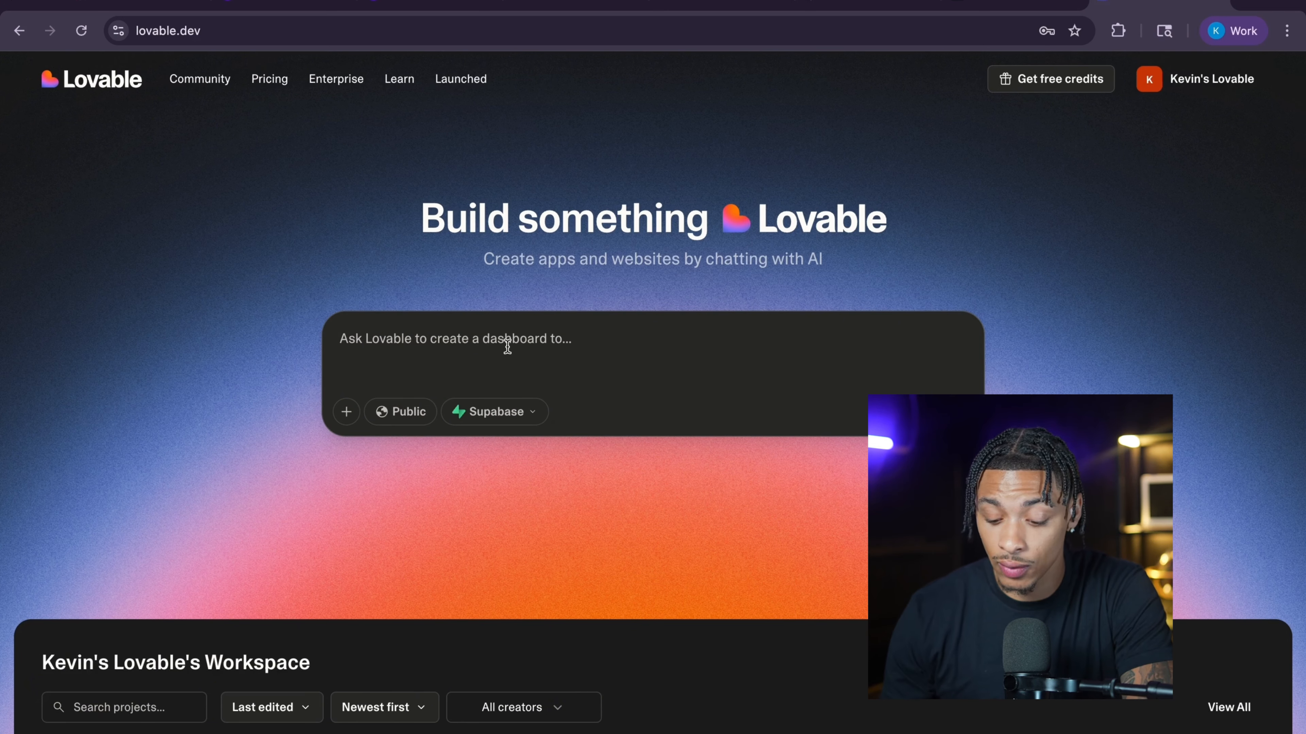
Begin the app prompt with "Create me a software that is gonna help business owners rank higher when people type in their industry near them.".
text(Cretae)
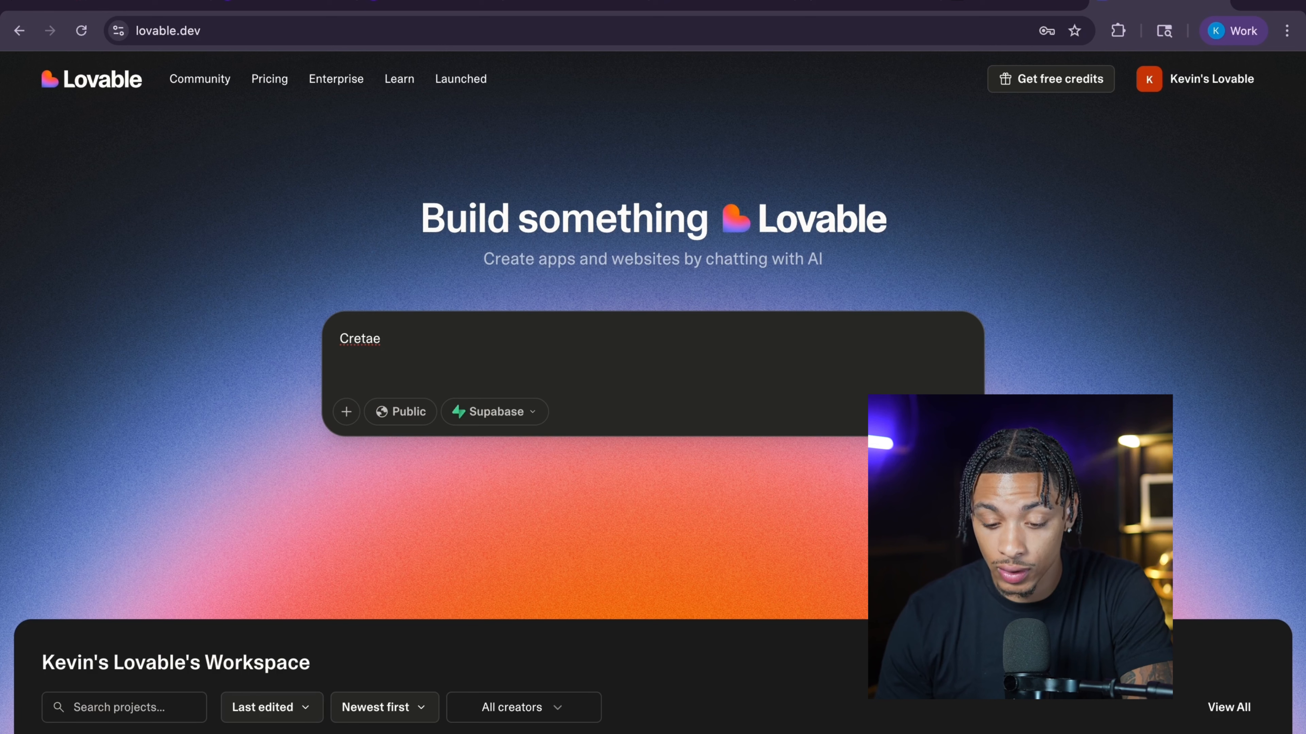
key(BackSpace)
key(BackSpace)
key(BackSpace)
text(ate me a software)
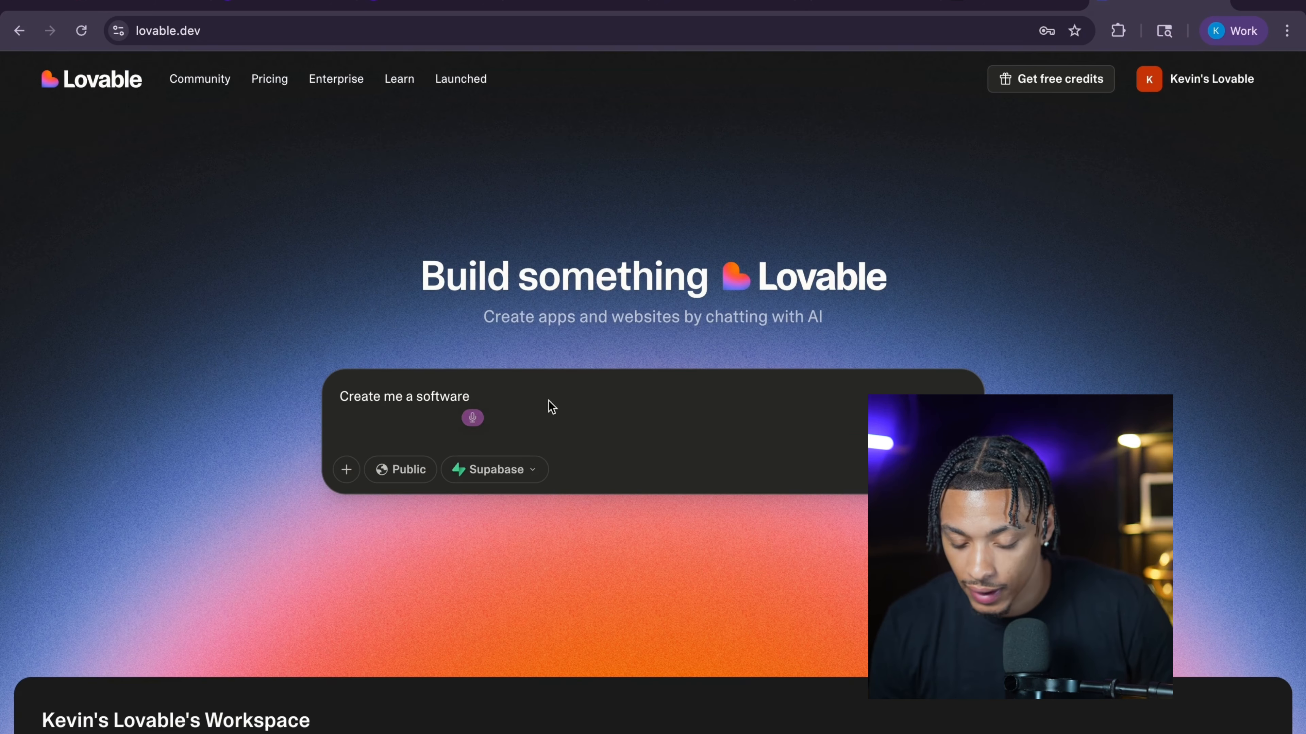
text( that is gonna help business owner)
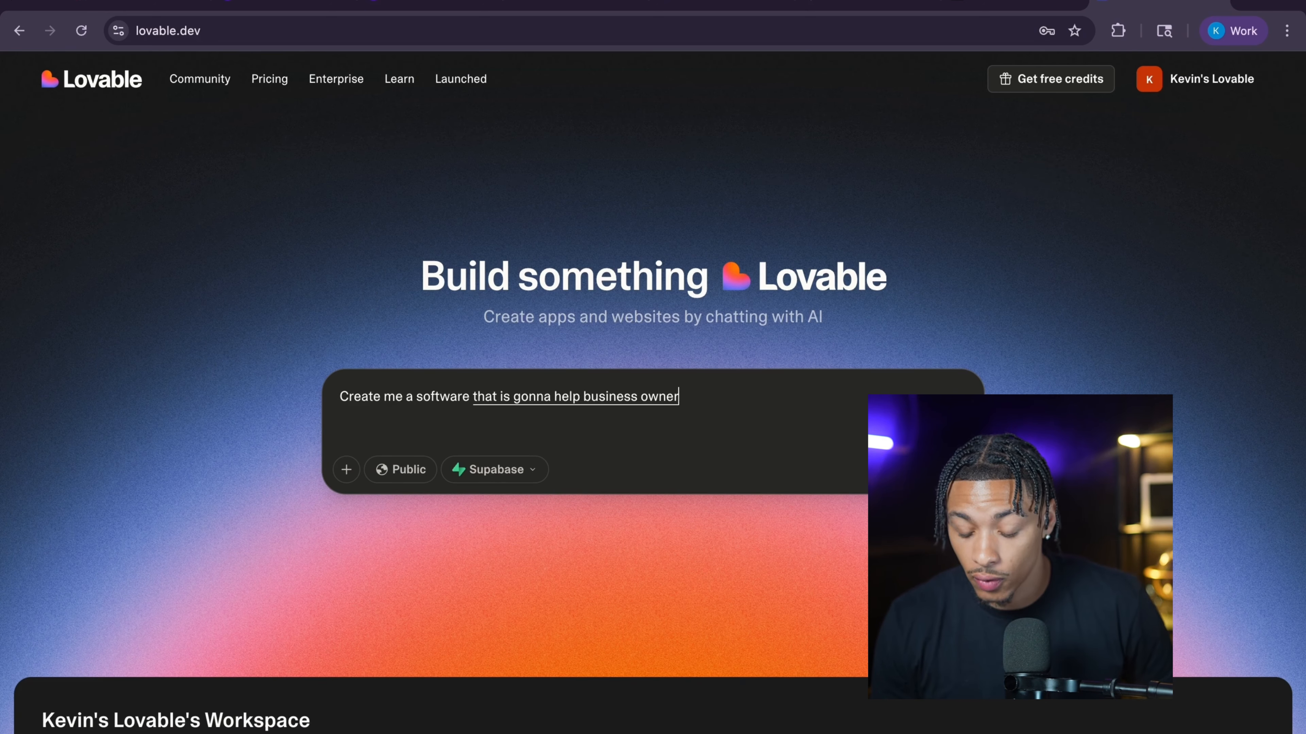
text(s rank higher when people type in their industry near them.)
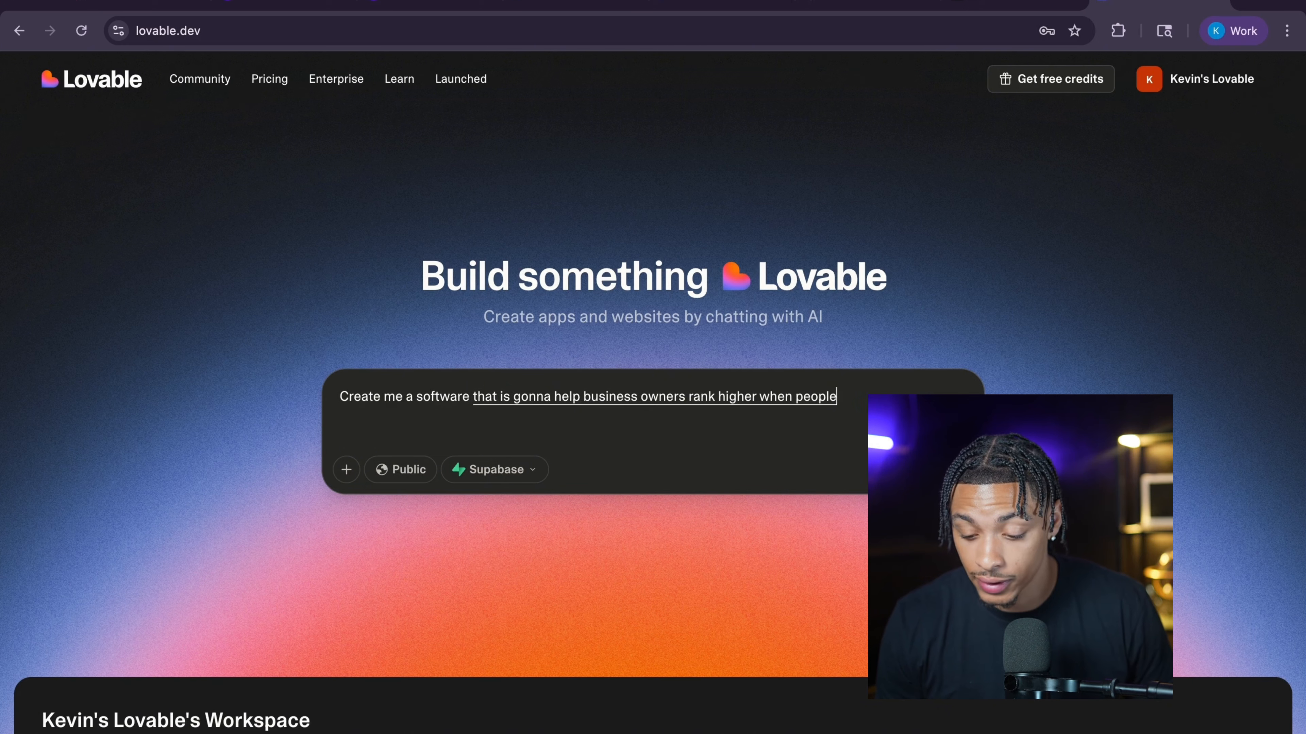
Add to the prompt "So I want SEO tool somewhat similar to the hundred million dollar software company called semi rush.".
text( So I want SEO tool.)
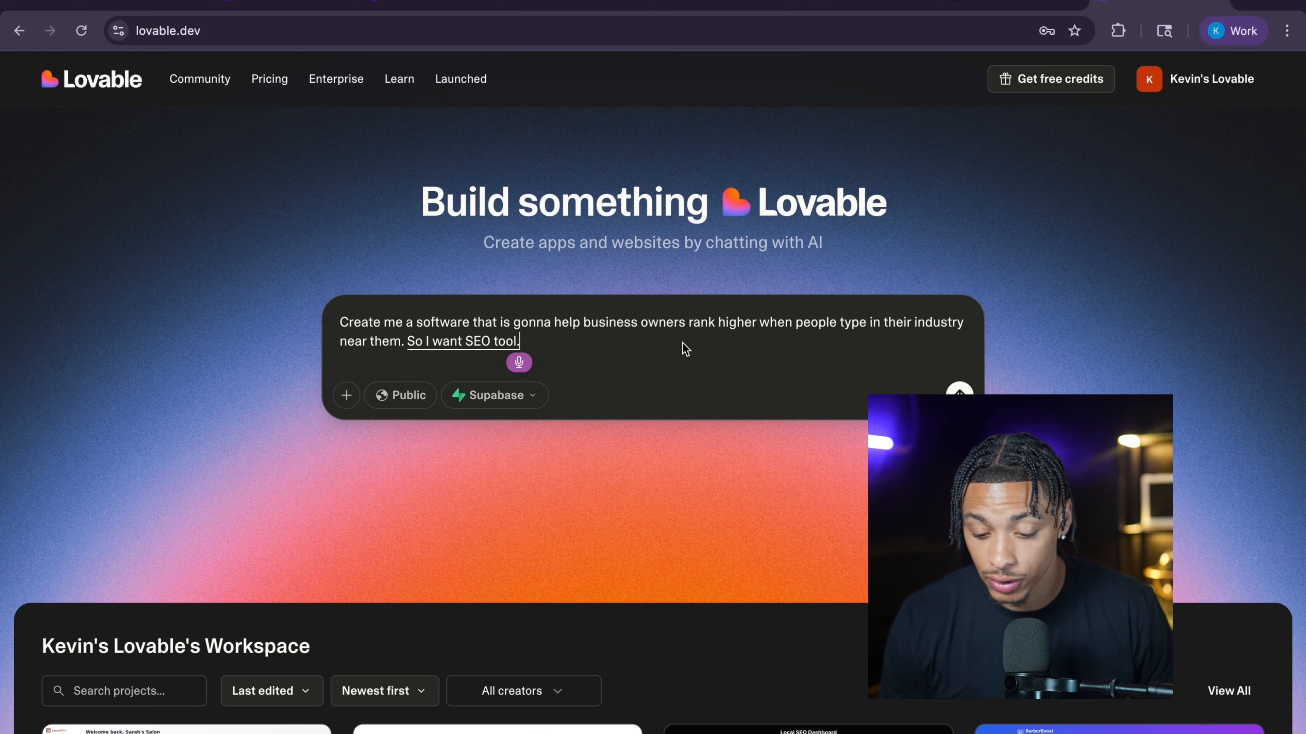
key(BackSpace)
text(somewhat similar to.)
key(BackSpace)
text(the hundred)
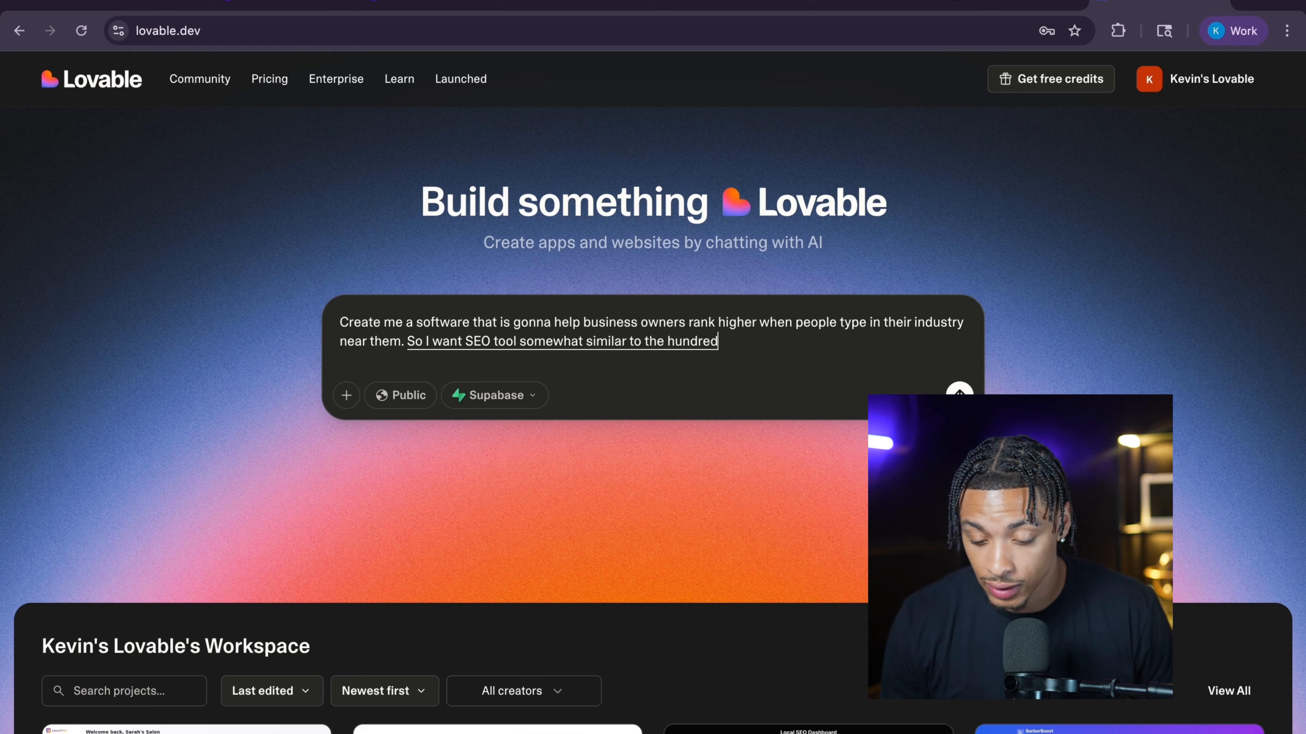
text( million dollar software company called semi rush.)
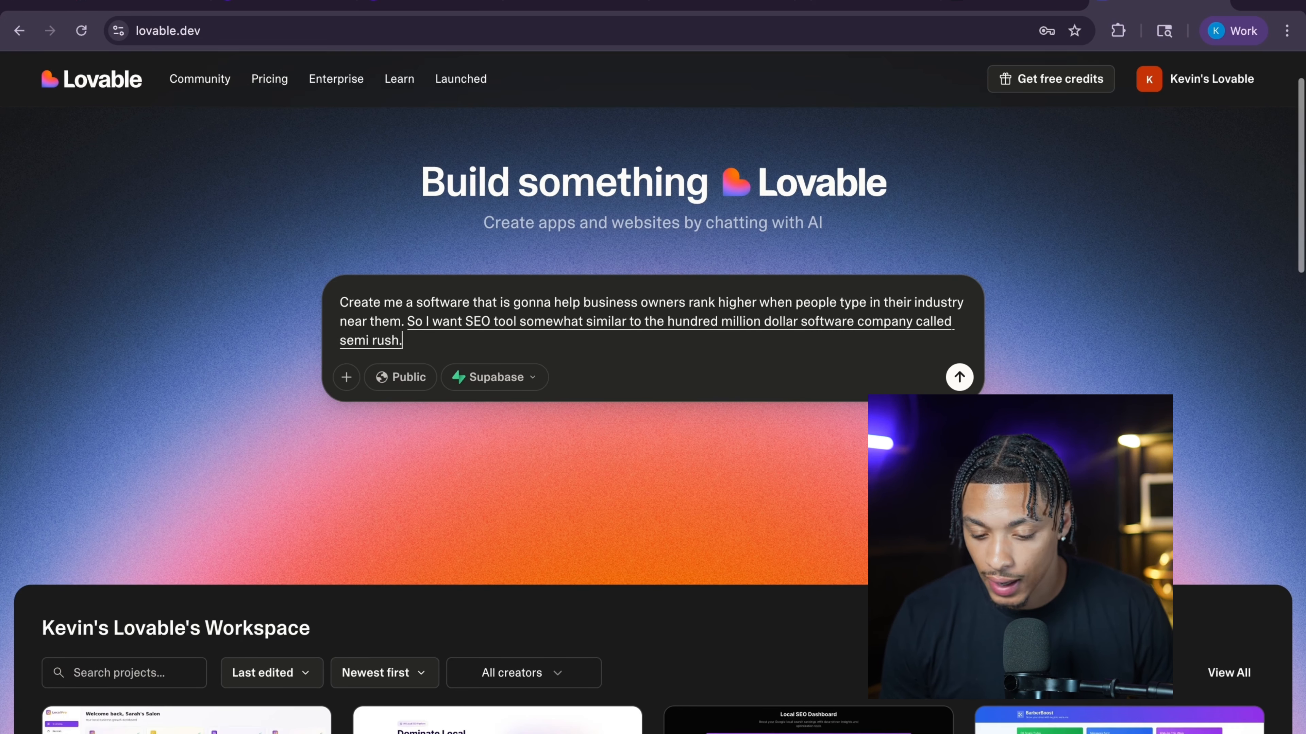
Extend the prompt with automatic text and email Google review requests, local ranking and progress tracking, and an AI feature, and submit it.
text( I would like features that help.)
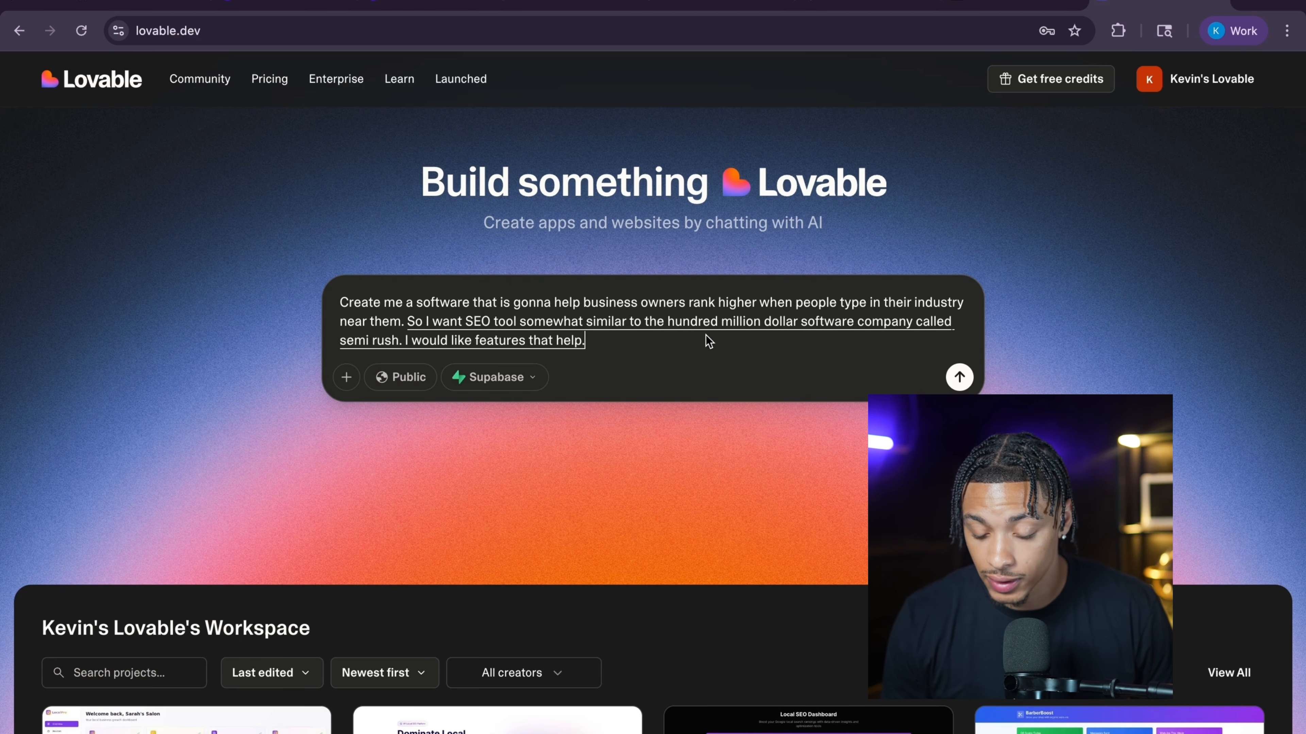
key(BackSpace)
text(business owner)
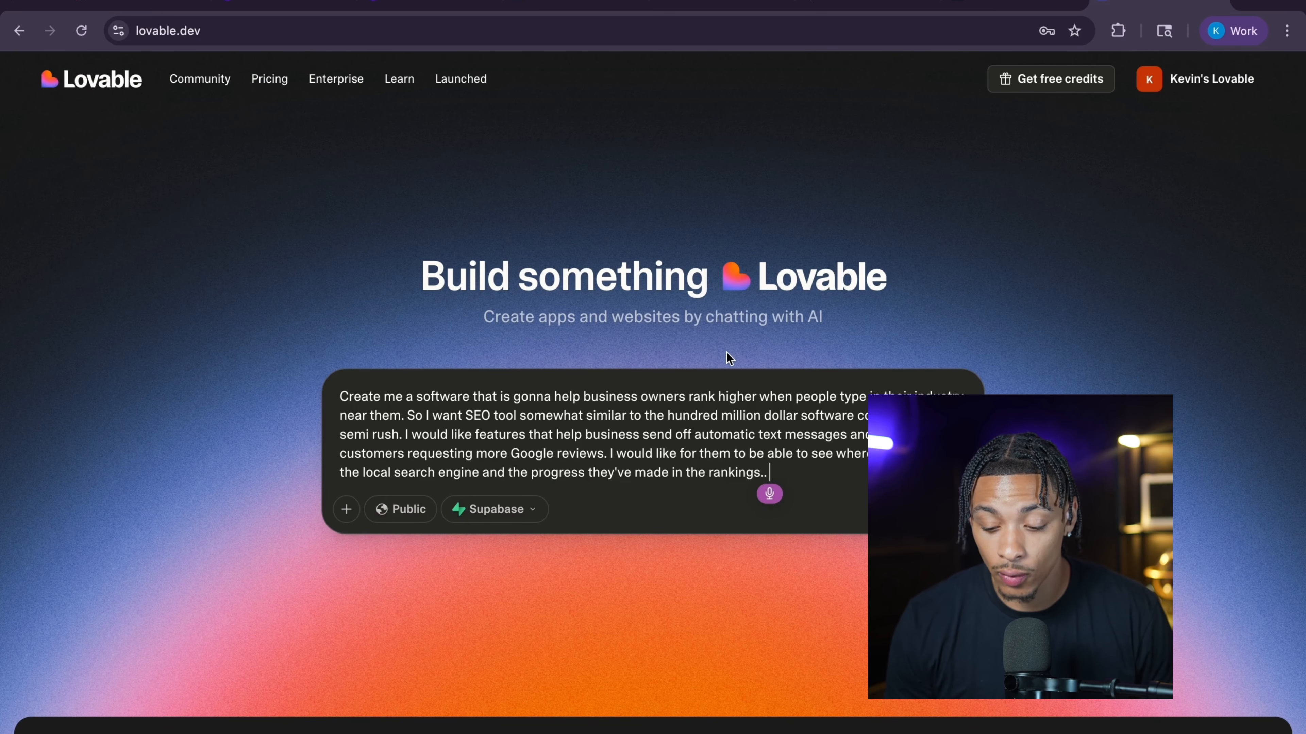
scroll(730, 358, down, 2)
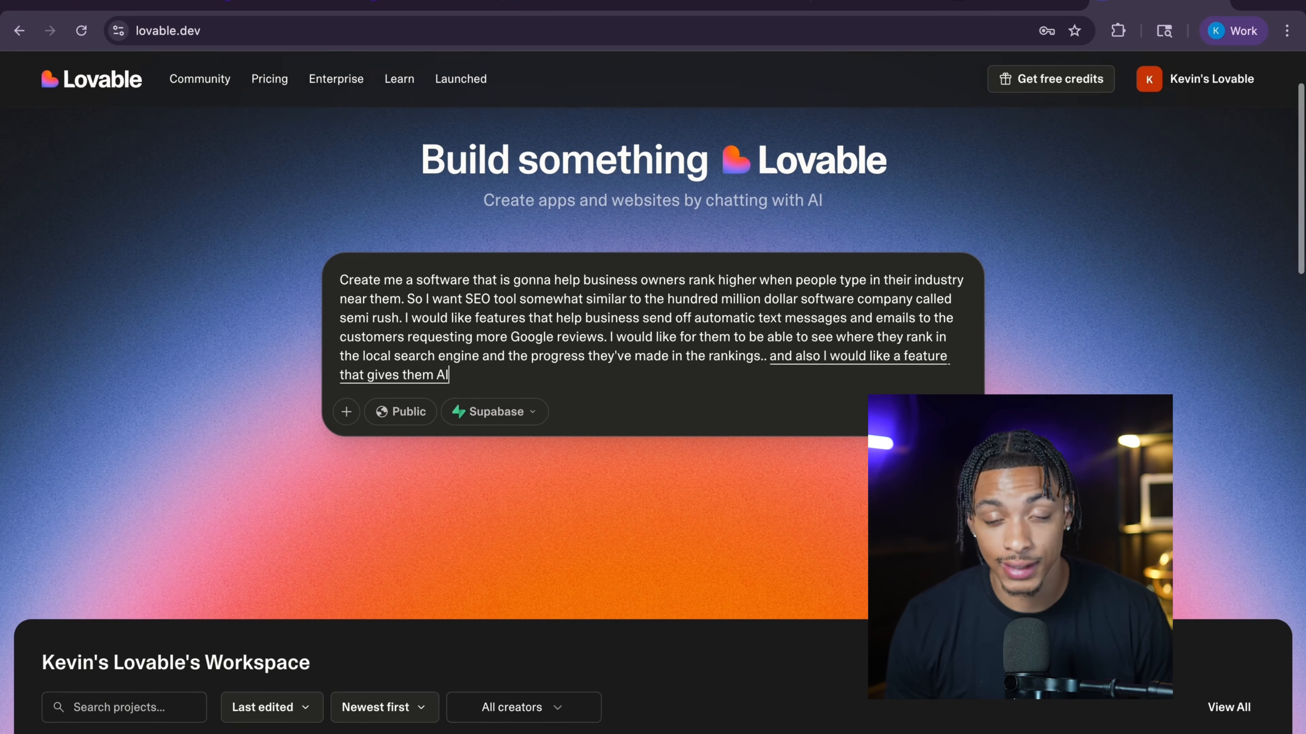
scroll(750, 376, down, 1)
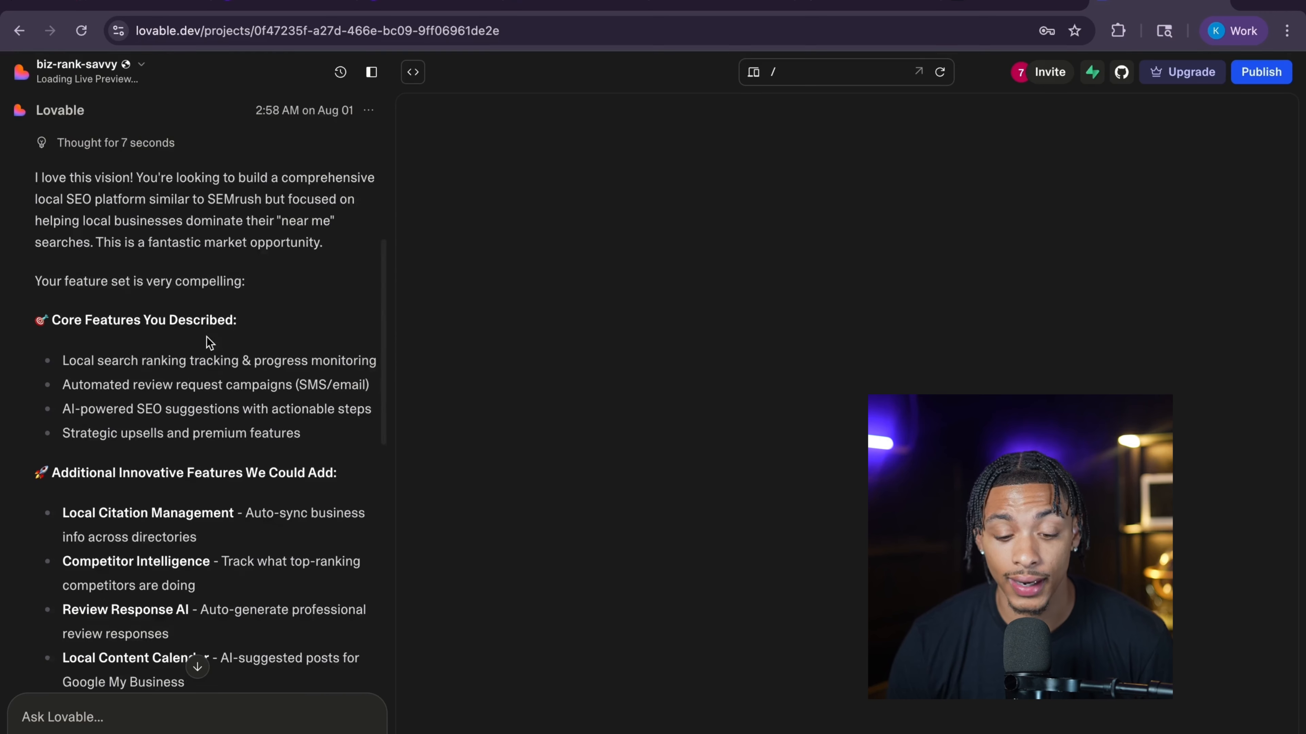
Read Lovable's reply on the biz-rank-savvy project, covering the core features, additional innovative features and required backend functionality.
scroll(204, 335, down, 2)
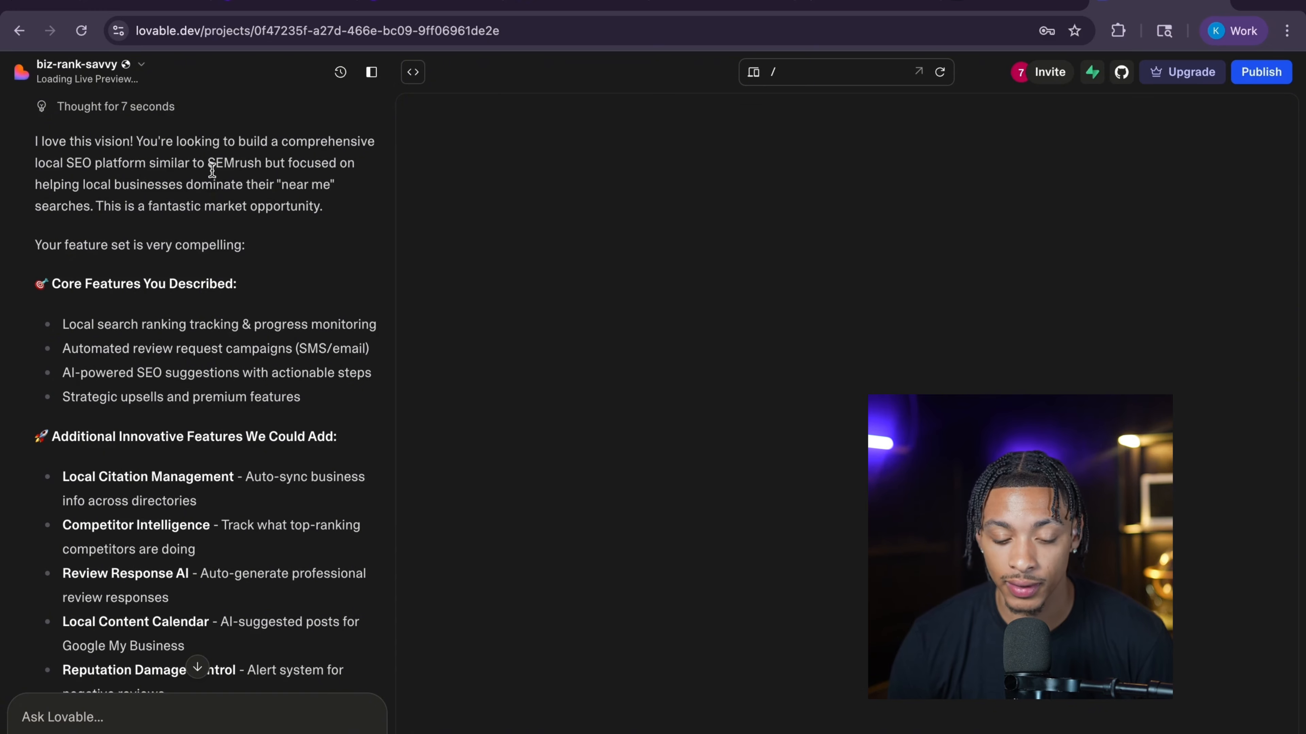
scroll(215, 200, down, 1)
scroll(224, 242, down, 2)
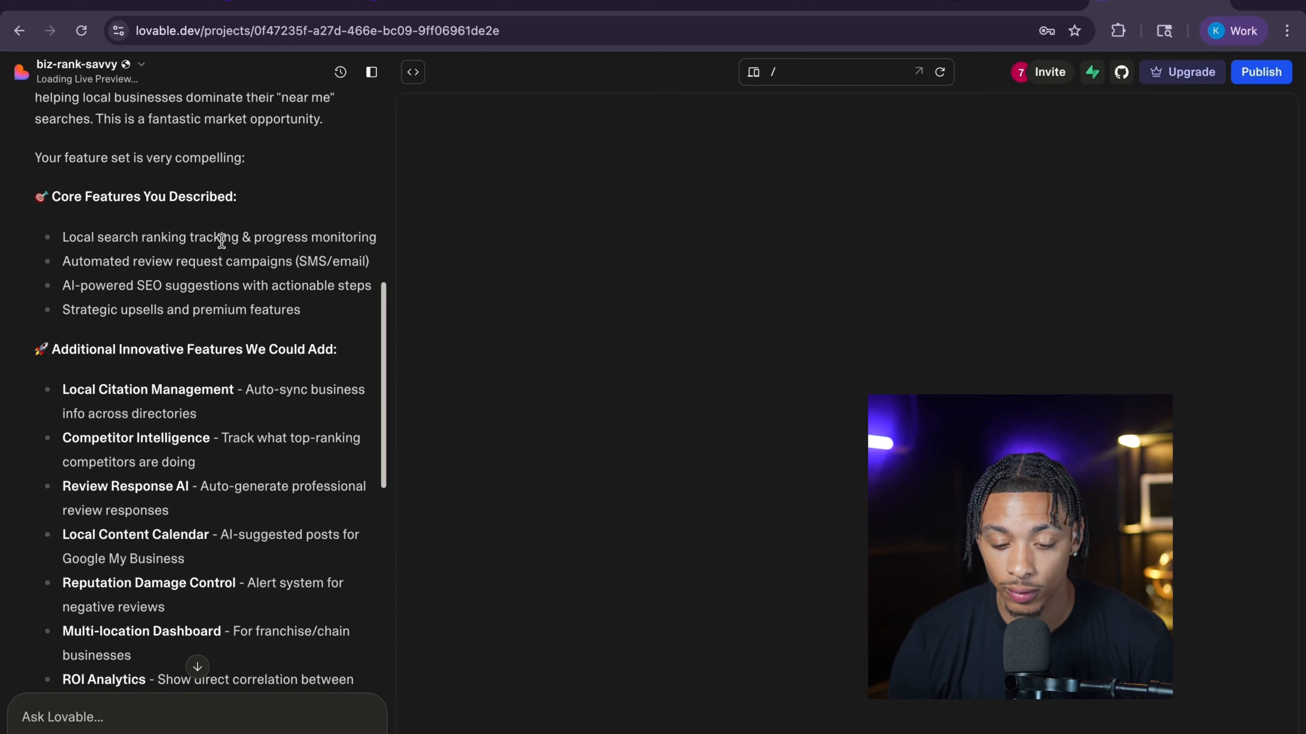
scroll(221, 241, down, 1)
scroll(172, 275, down, 6)
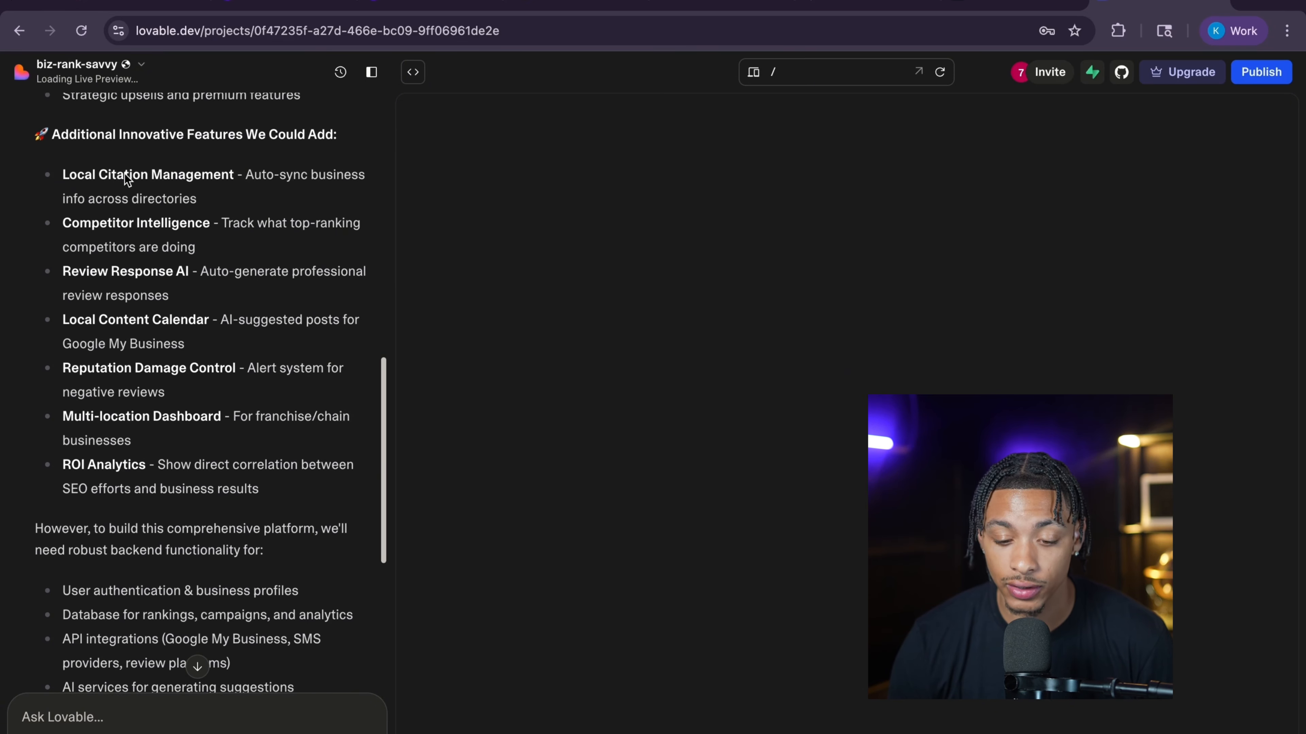
scroll(143, 345, down, 2)
scroll(224, 279, up, 5)
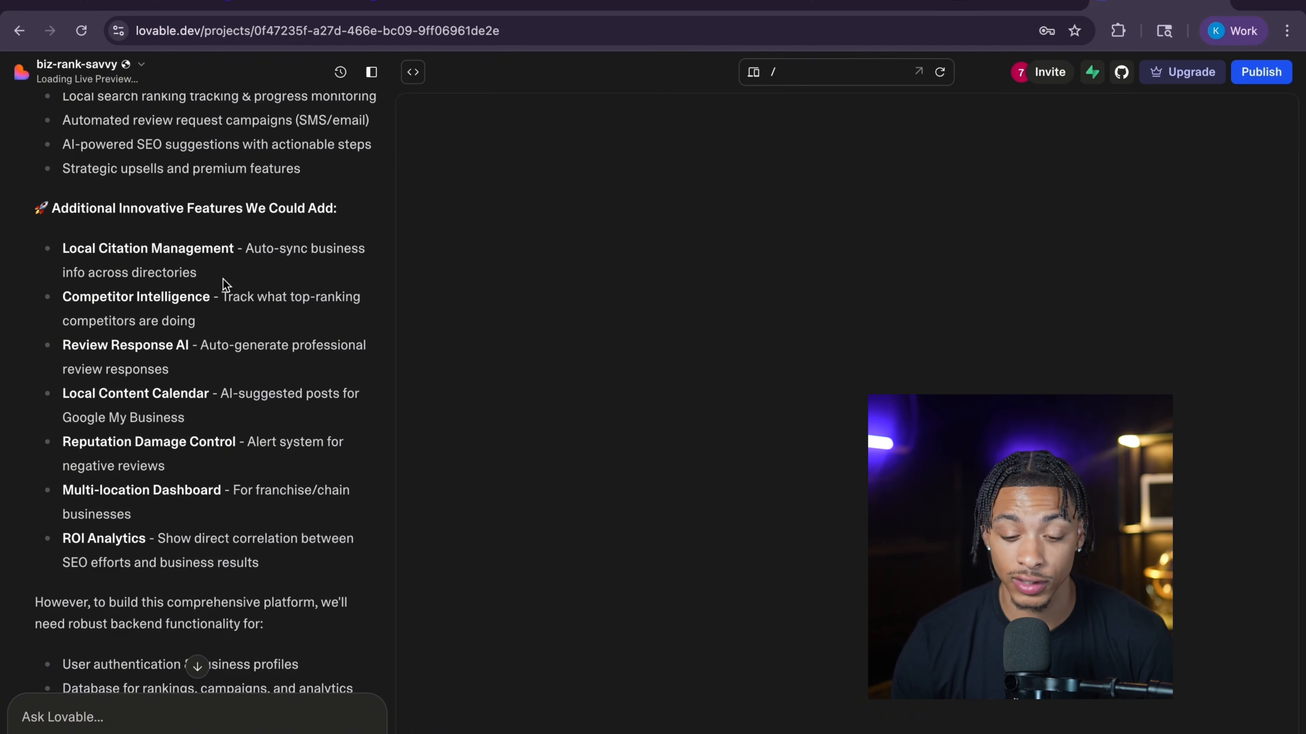
scroll(224, 357, down, 8)
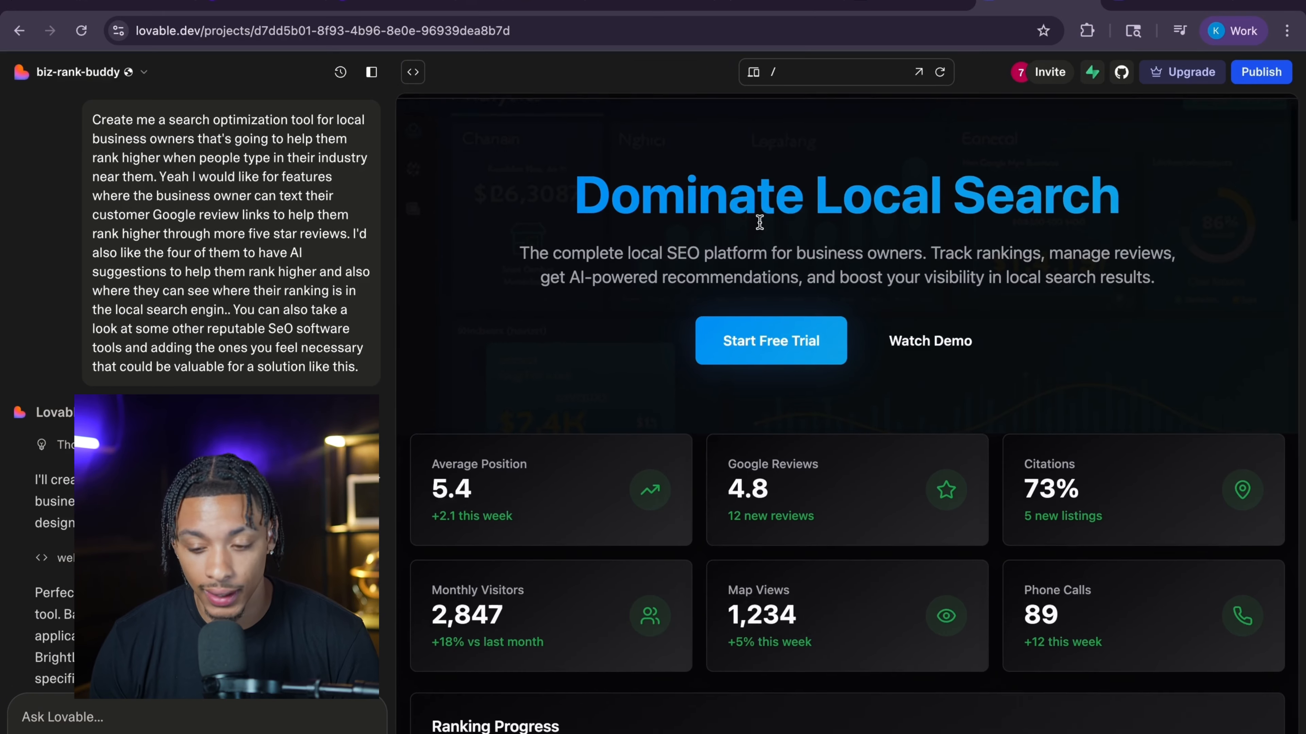
Examine the biz-rank-buddy preview, including its metrics, ranking progress, keyword rankings, AI SEO recommendations, review request form and citation management.
scroll(759, 222, down, 15)
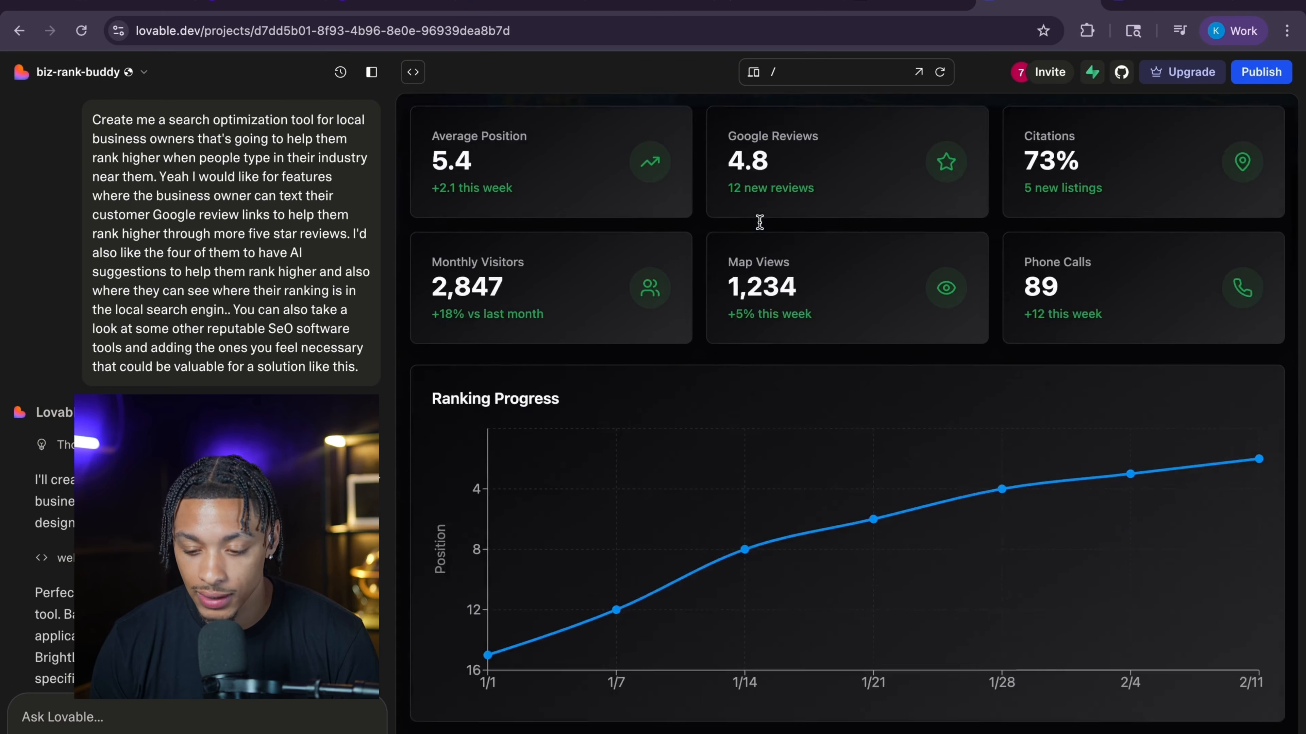
scroll(760, 222, down, 10)
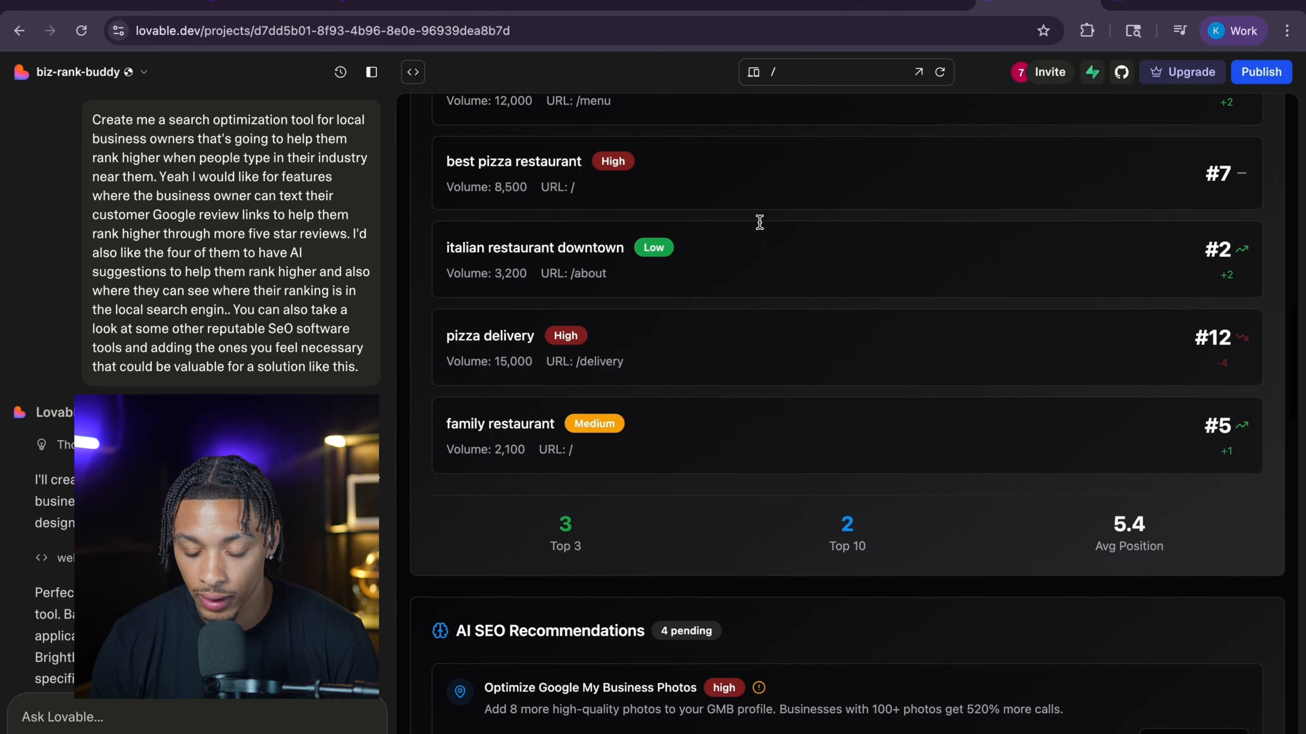
scroll(759, 222, down, 3)
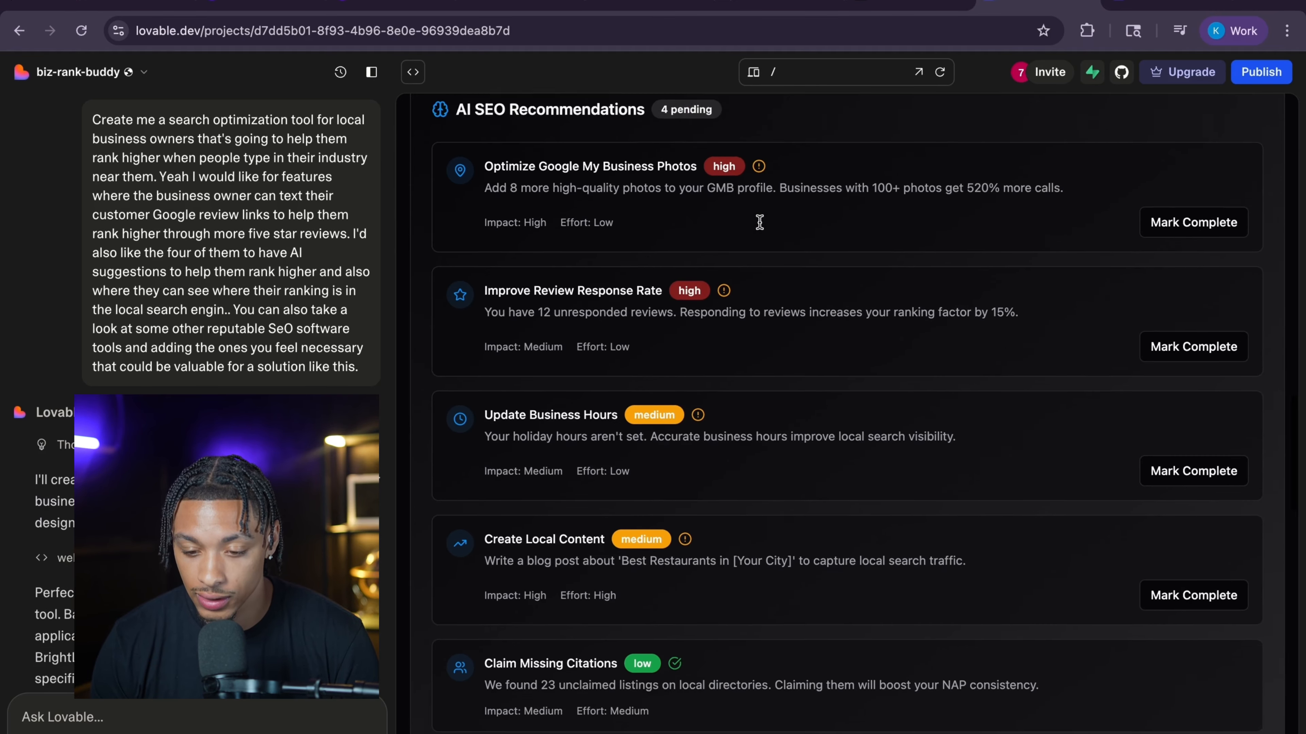
scroll(671, 209, down, 12)
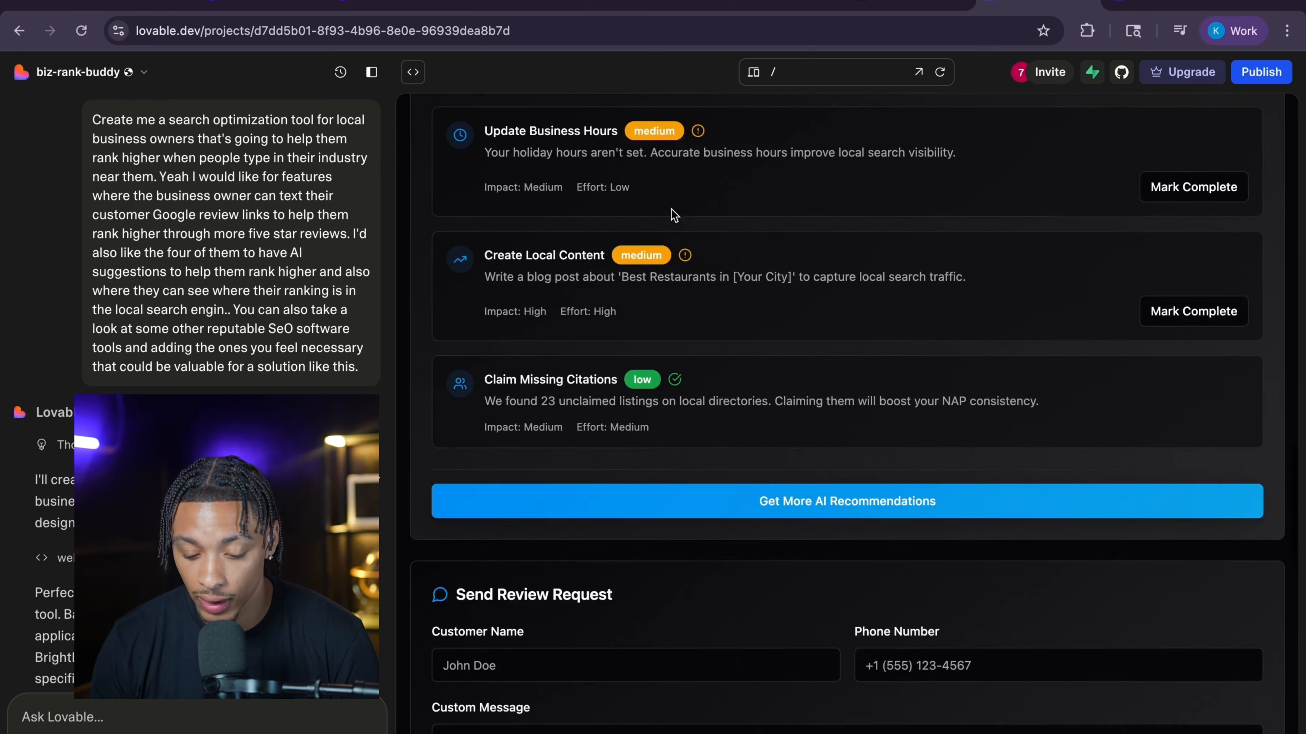
scroll(539, 356, down, 9)
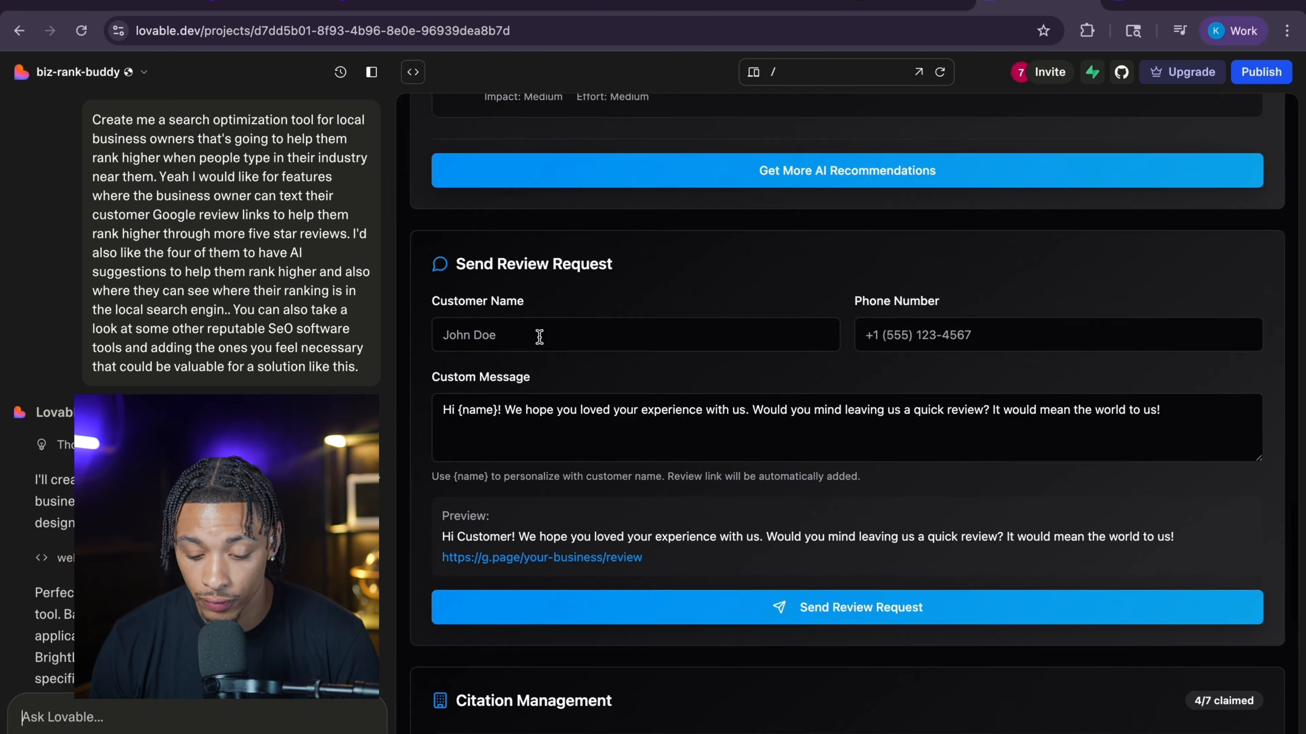
scroll(577, 507, down, 13)
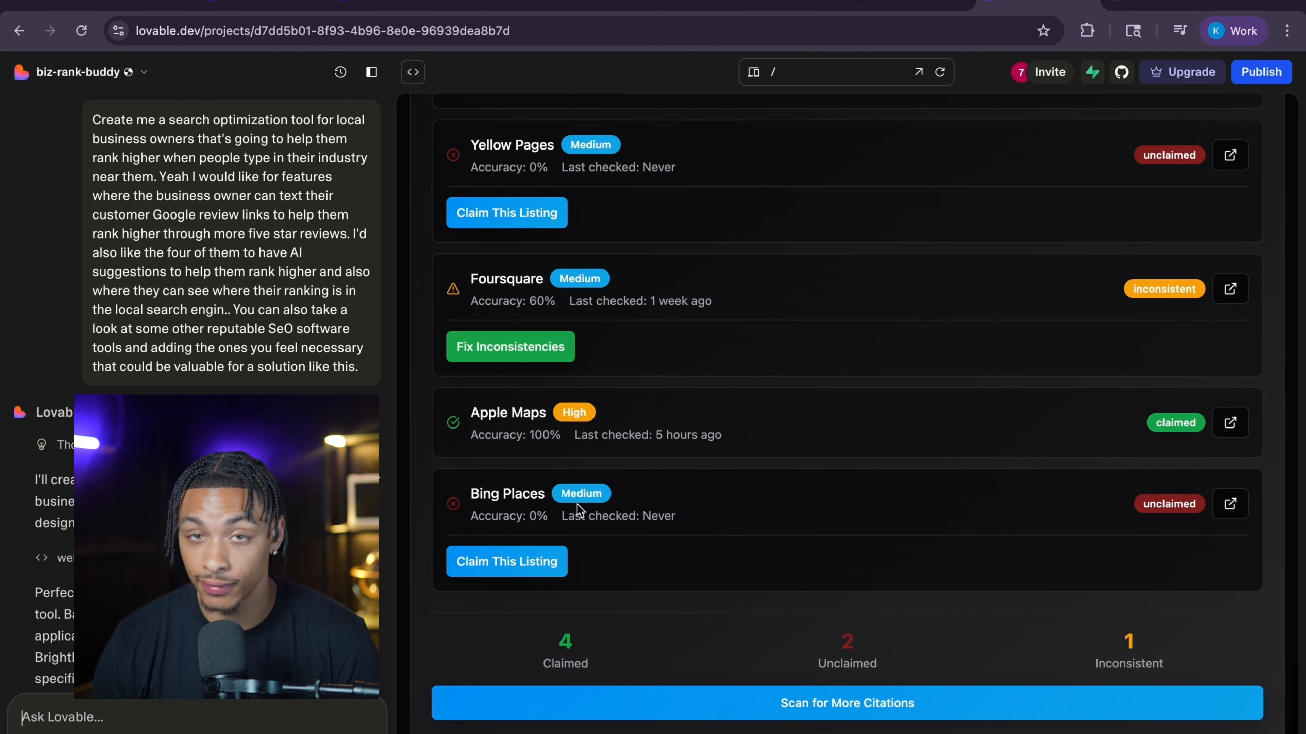
scroll(579, 425, up, 9)
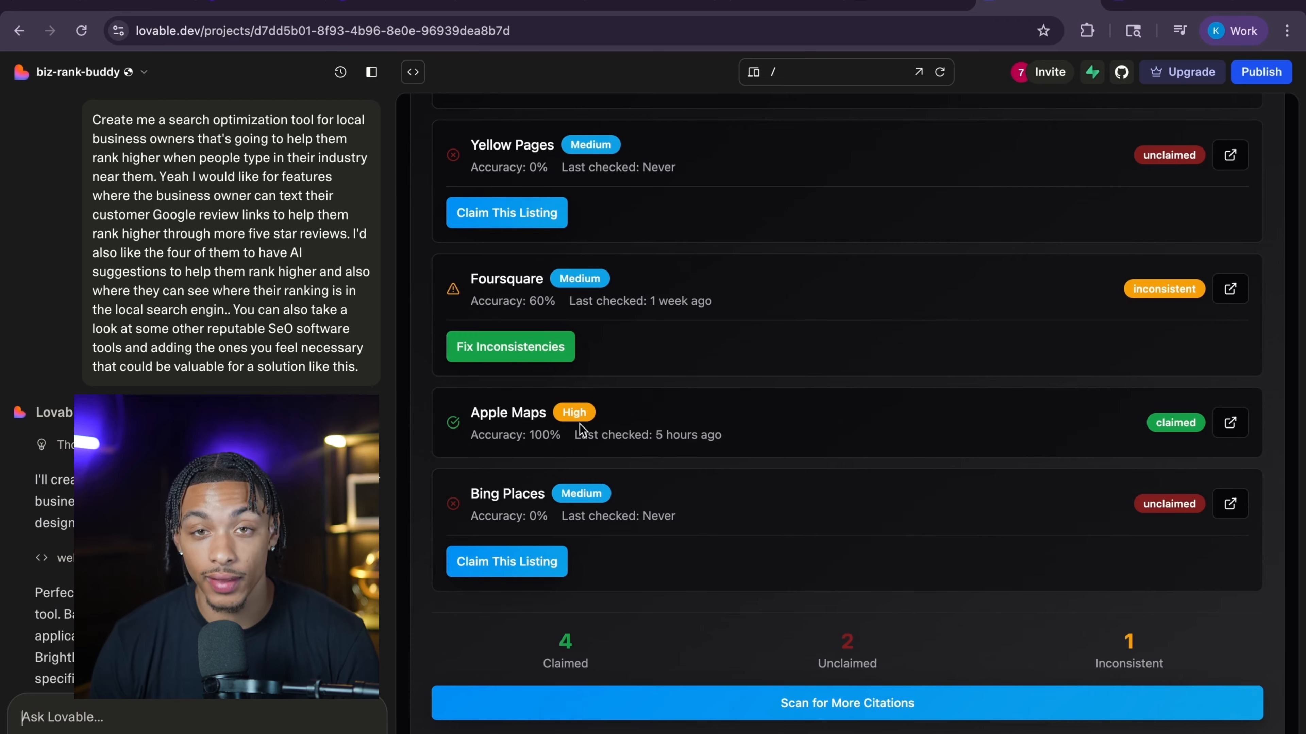
scroll(579, 424, up, 15)
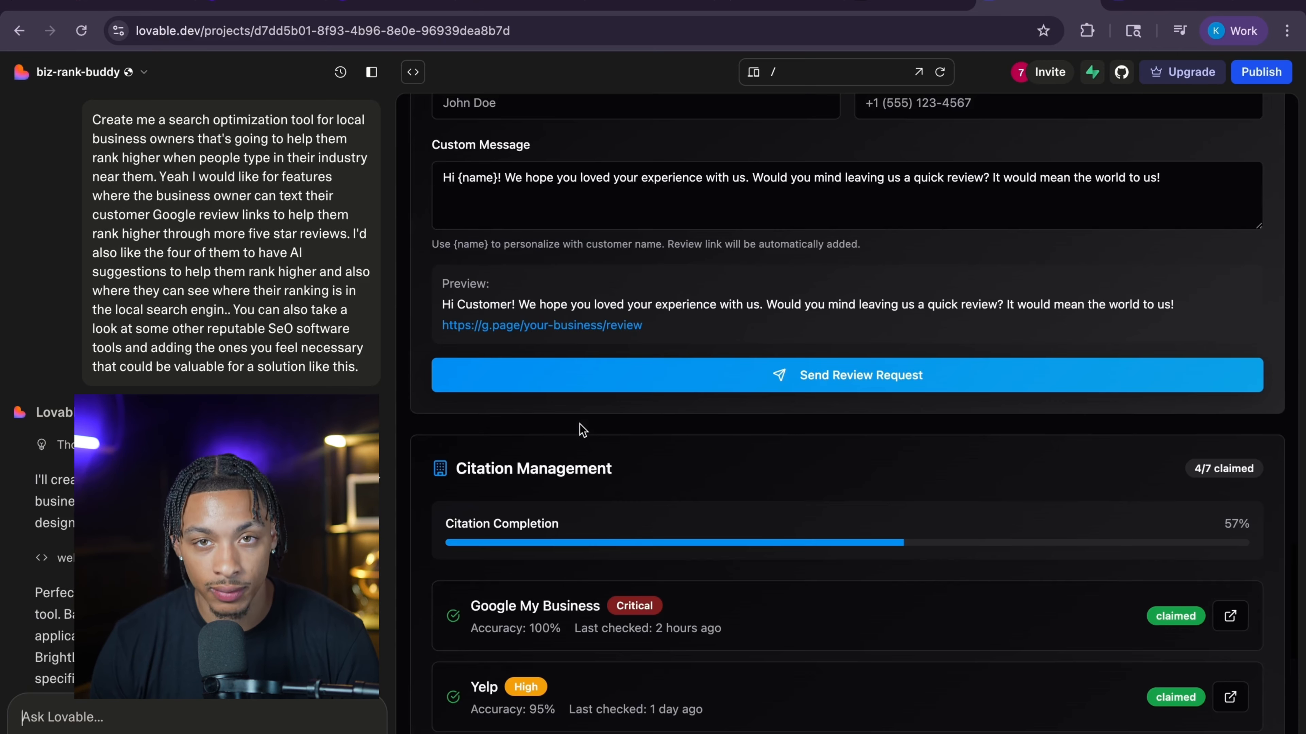
scroll(580, 425, up, 15)
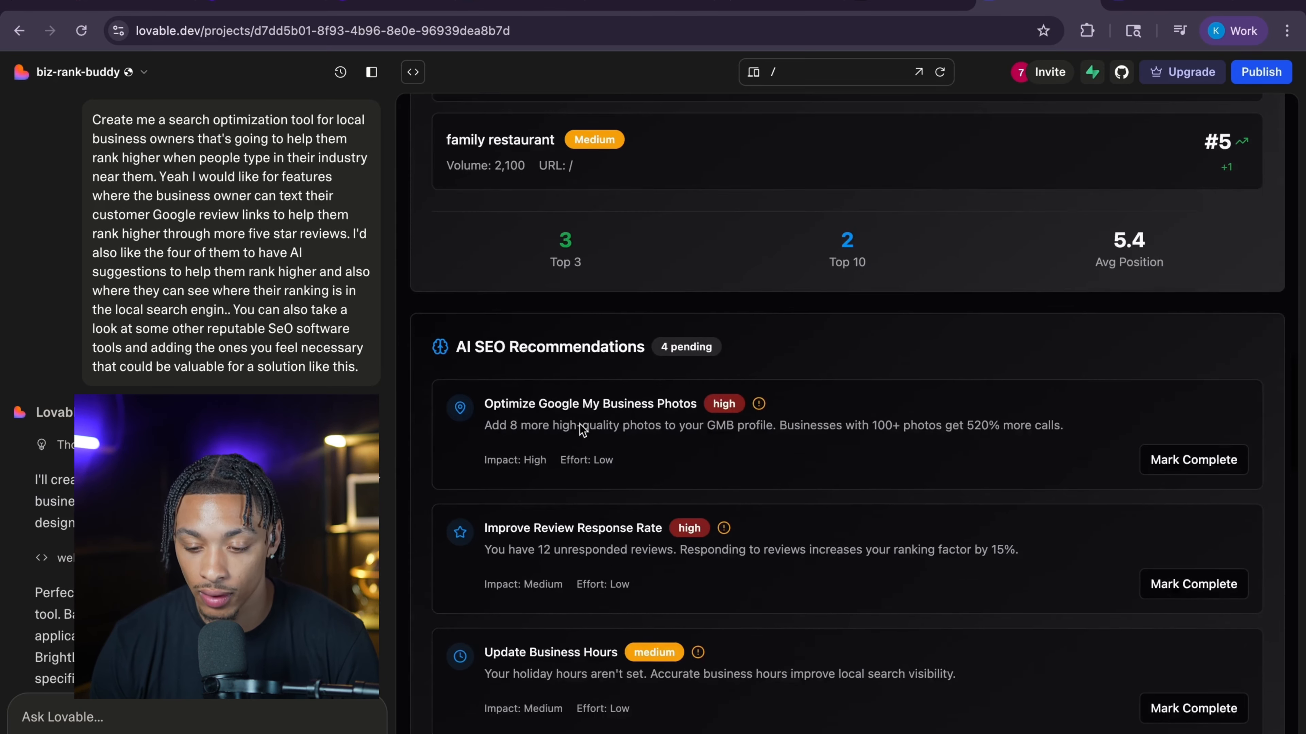
scroll(594, 326, up, 8)
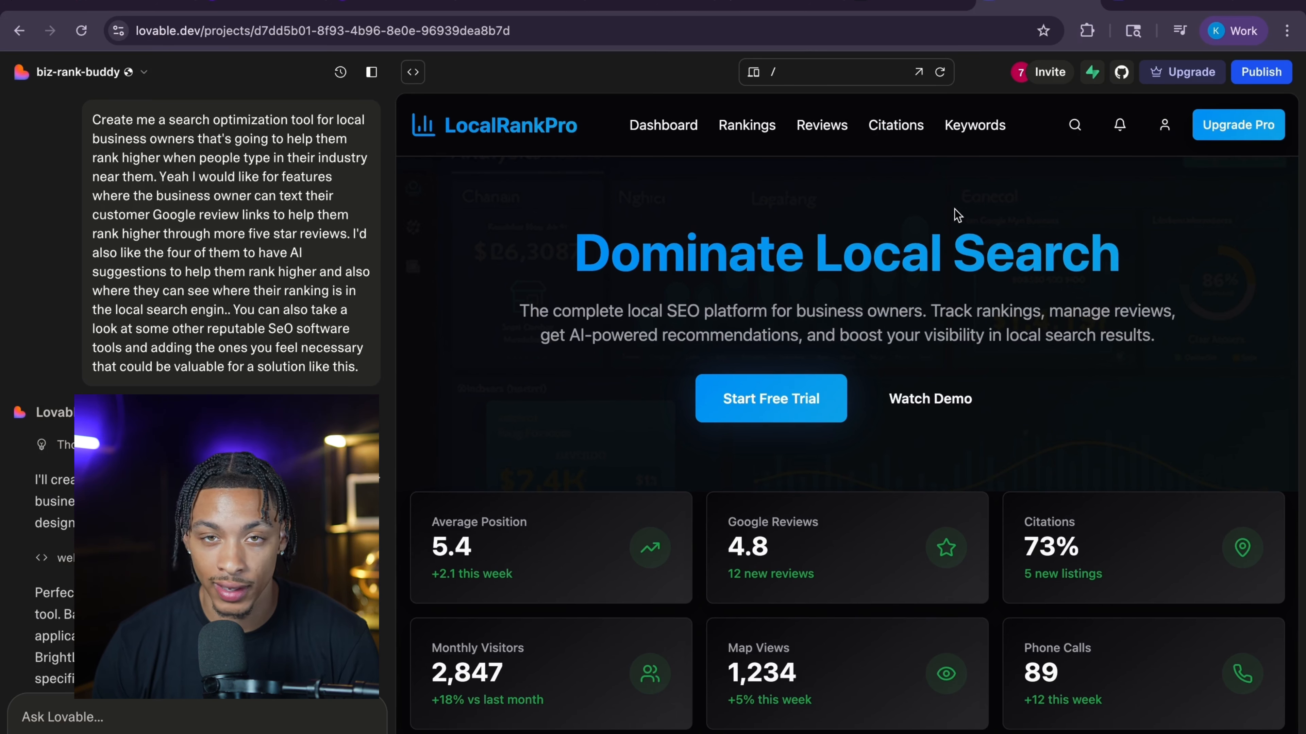
scroll(964, 291, down, 3)
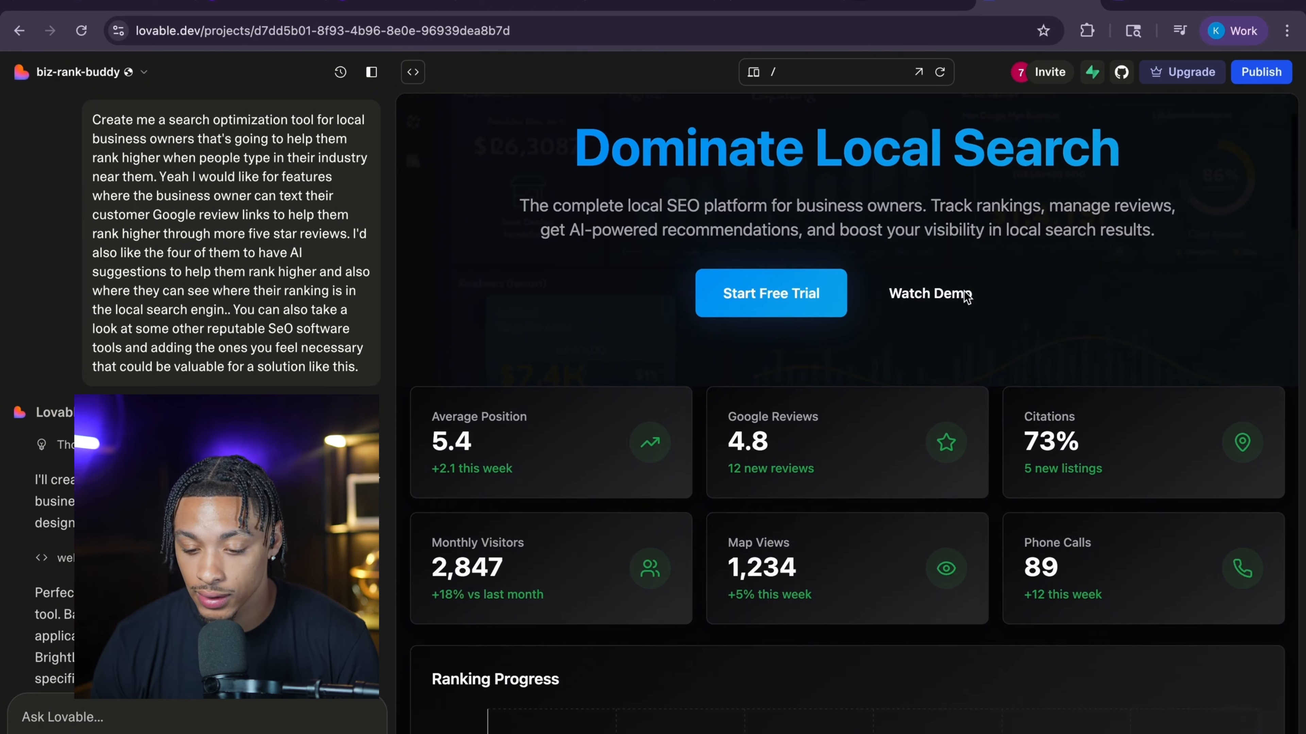
scroll(824, 280, up, 2)
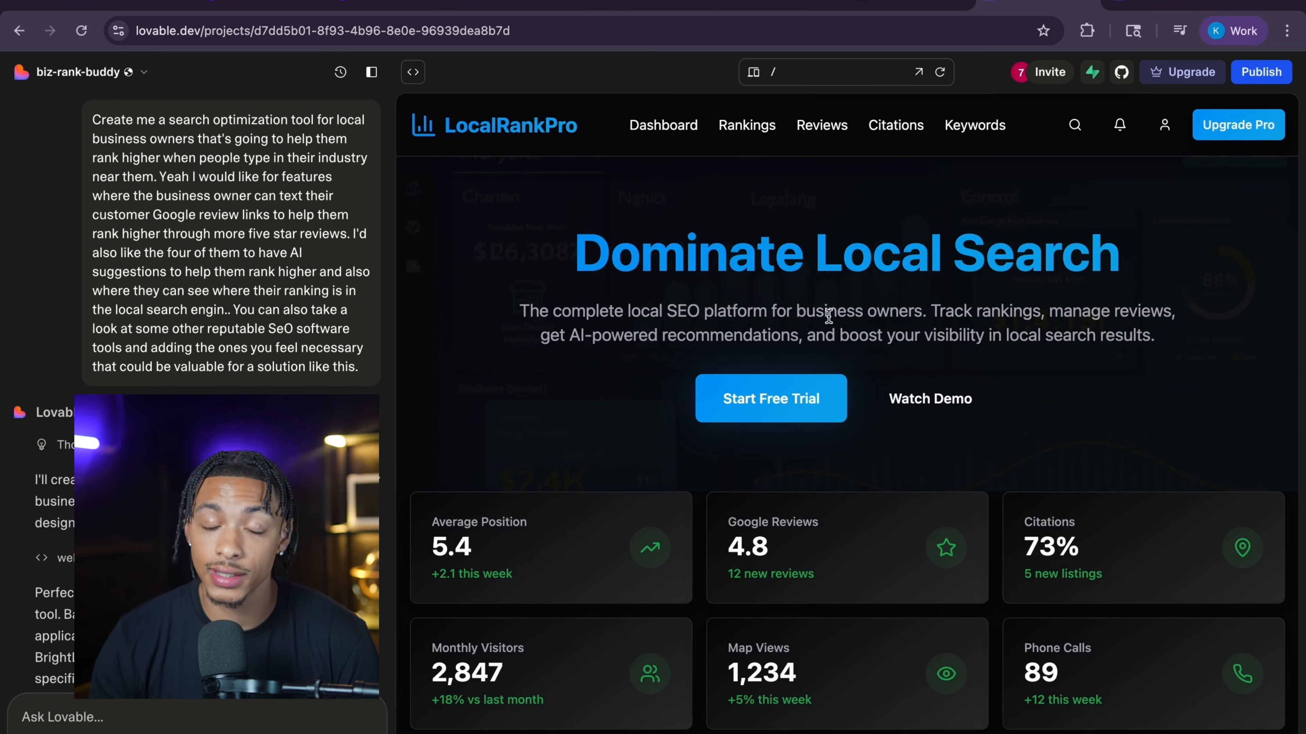